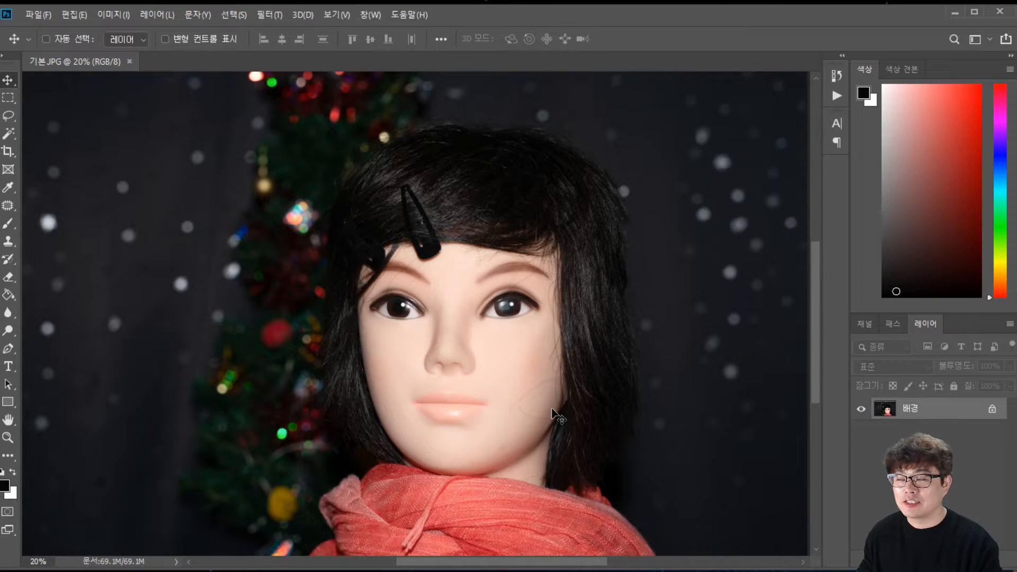
Open the mannequin photo in the Liquify filter and choose the Face tool.
left_click(269, 15)
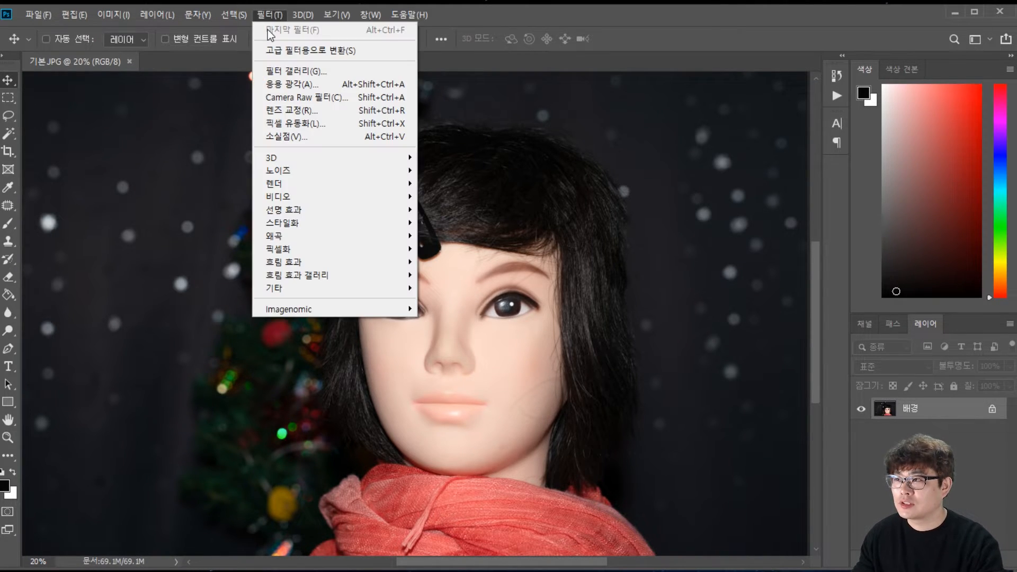
left_click(311, 125)
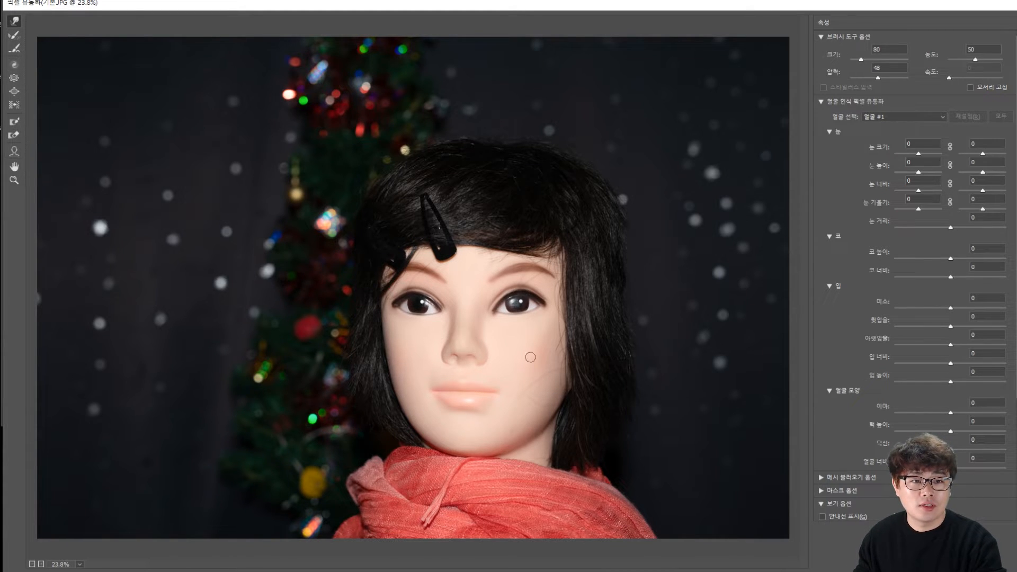
key("Return")
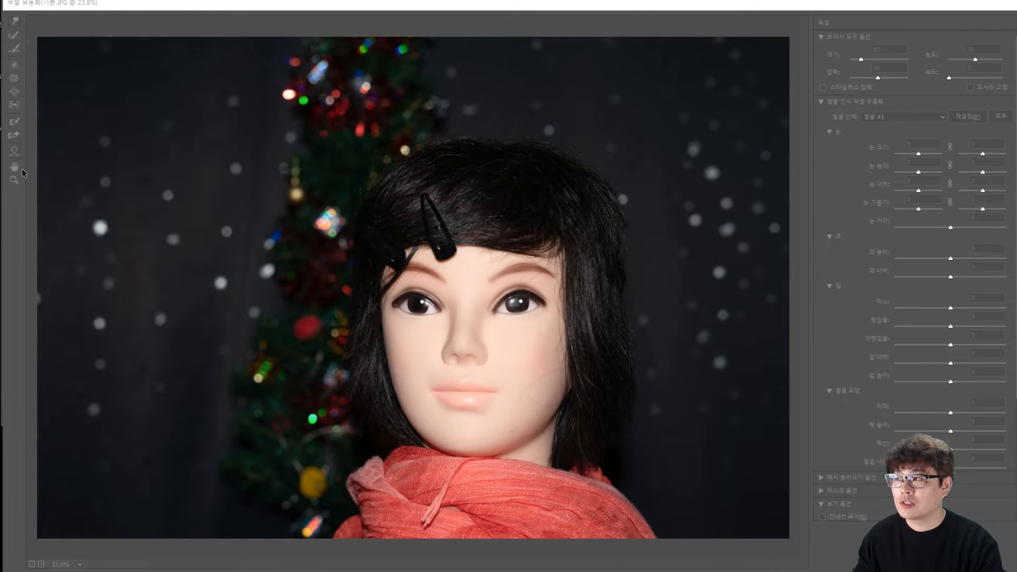
left_click(14, 151)
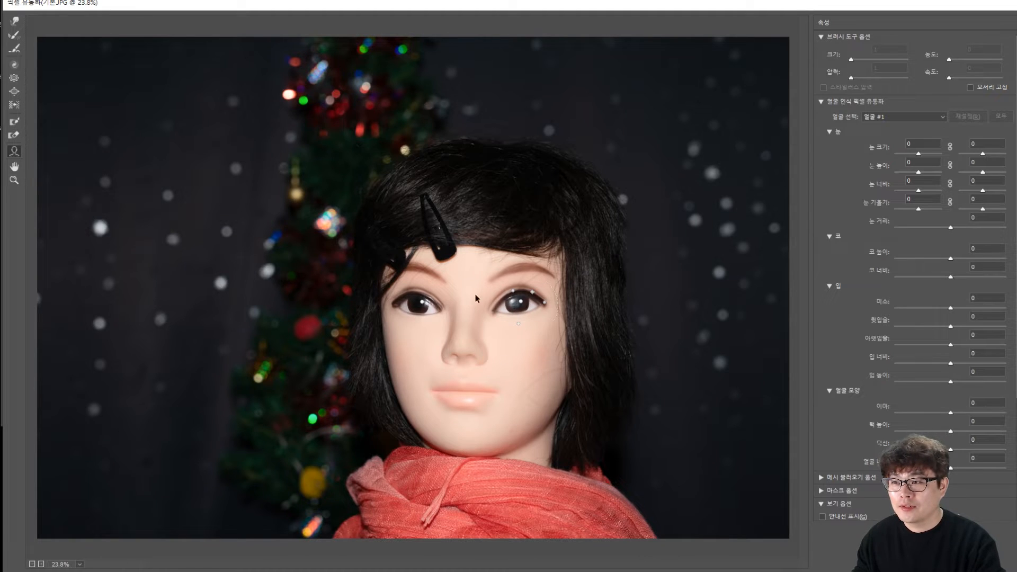
Try warping the hair beside the jaw and cheek using the Forward Warp tool with the brush enlarged to 1000.
left_click(14, 20)
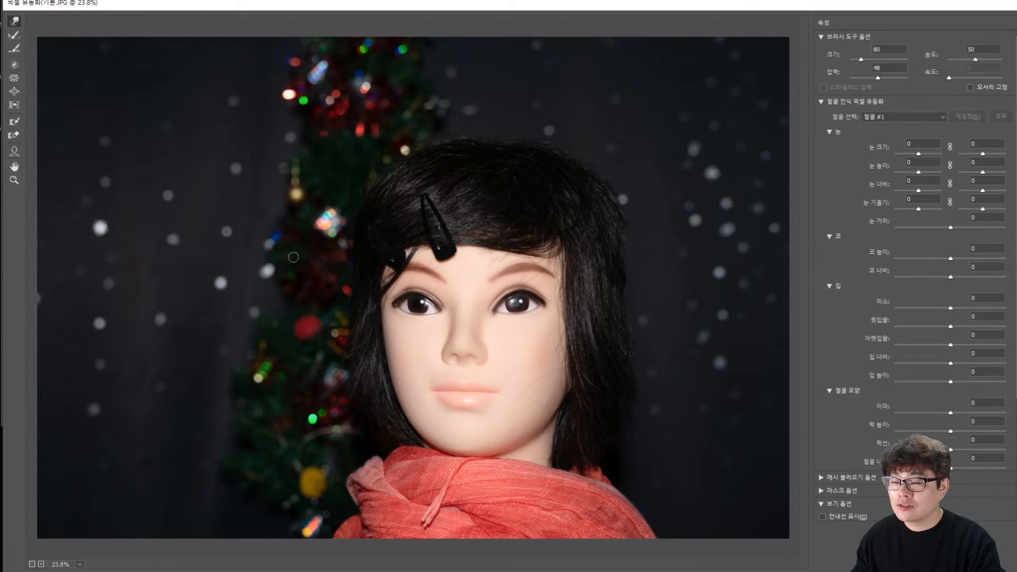
key("]")
key("]")
key("]")
key("]")
key("]")
key("]")
key("]")
key("]")
key("]")
key("]")
key("]")
key("]")
key("]")
key("]")
key("]")
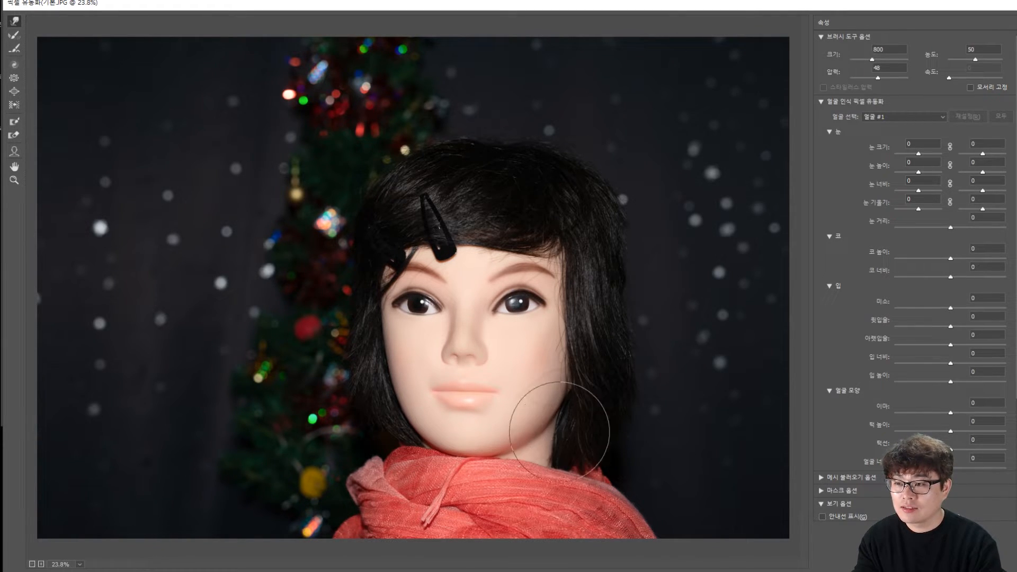
mouse_move(581, 445)
left_mouse_down()
mouse_move(558, 415)
mouse_move(567, 420)
mouse_move(584, 382)
mouse_move(572, 352)
mouse_move(585, 322)
mouse_move(588, 334)
left_mouse_up()
key("ctrl+alt+z")
key("ctrl+alt+z")
key("ctrl+alt+z")
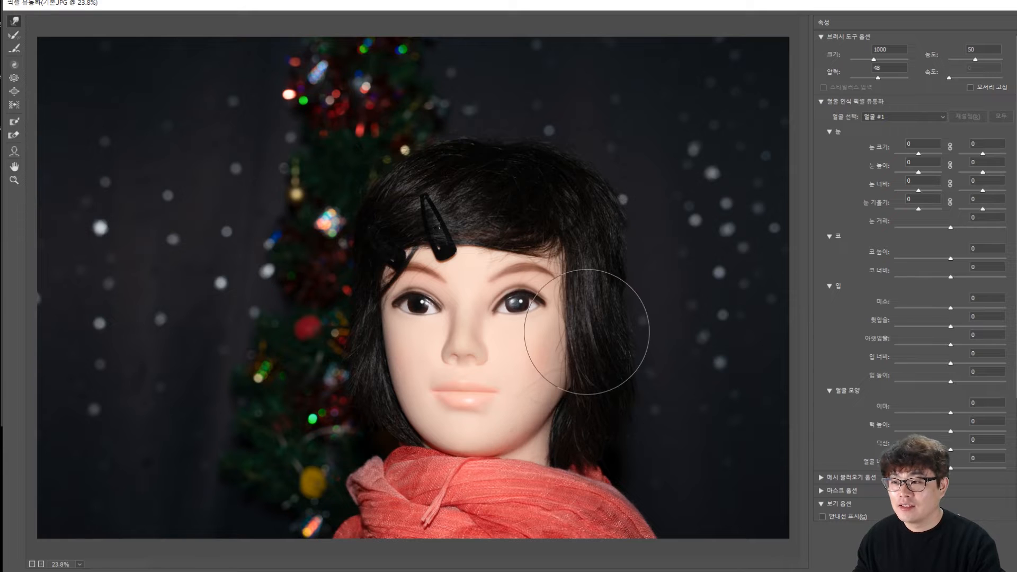
Set the nose height to -1 with the Face tool and keep Face #1 as the face to edit.
left_click(15, 151)
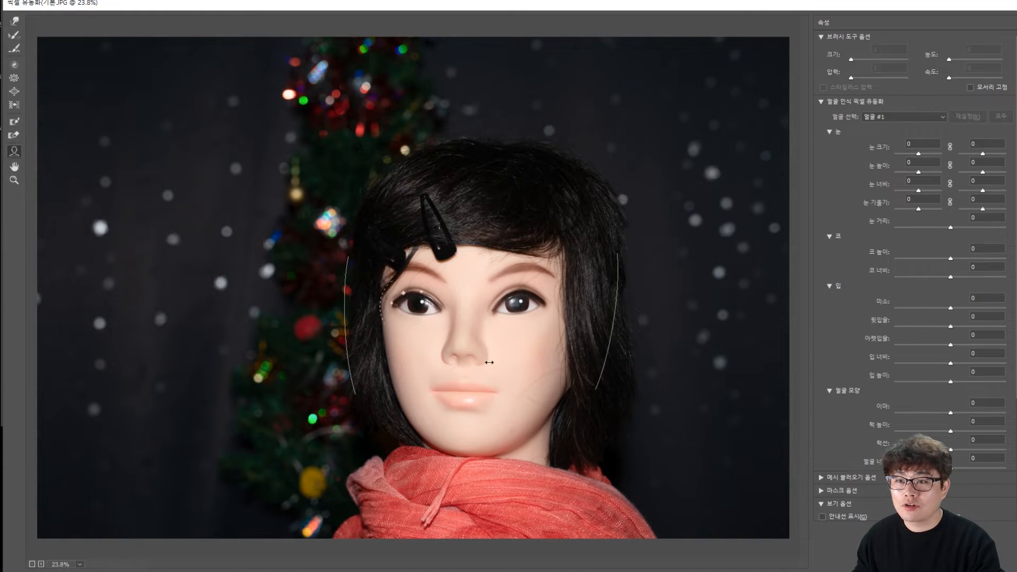
left_click_drag(926, 259, 955, 271)
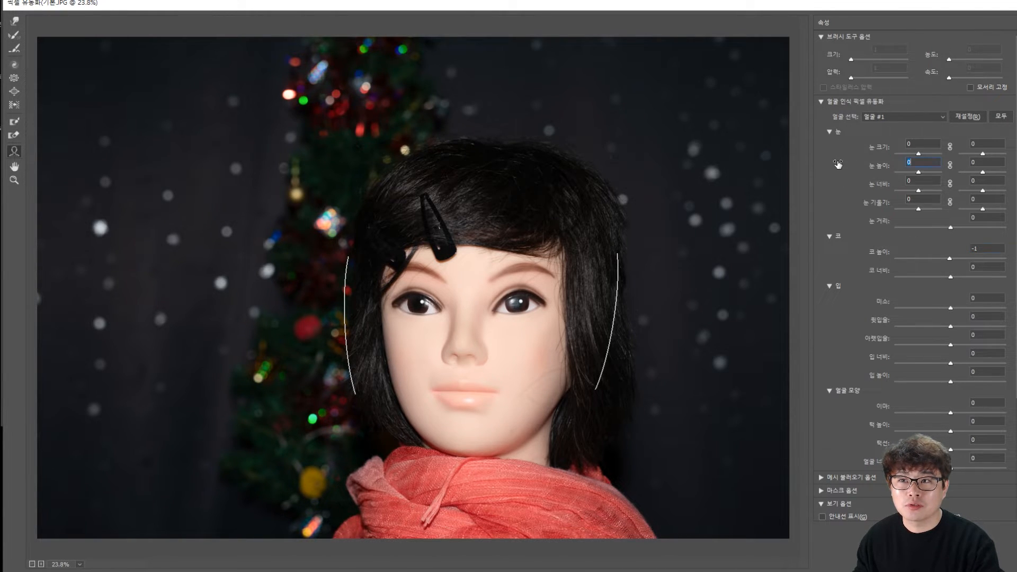
left_click(905, 115)
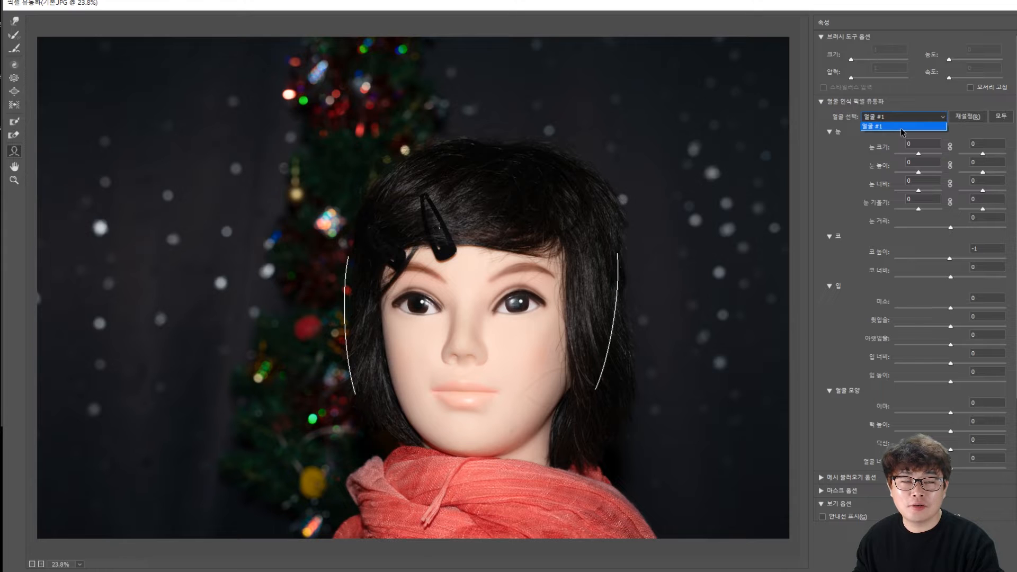
left_click(900, 126)
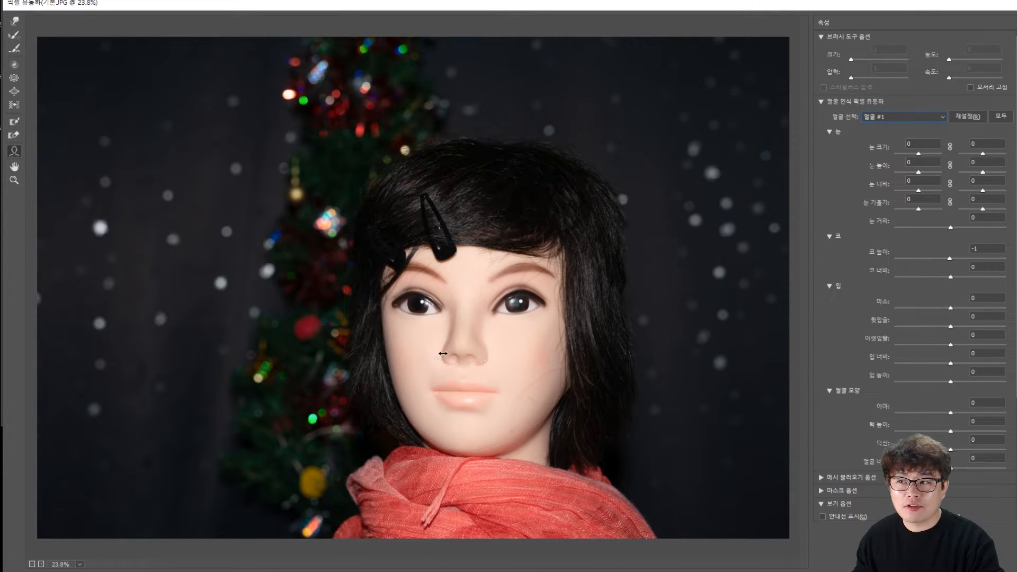
left_click(905, 117)
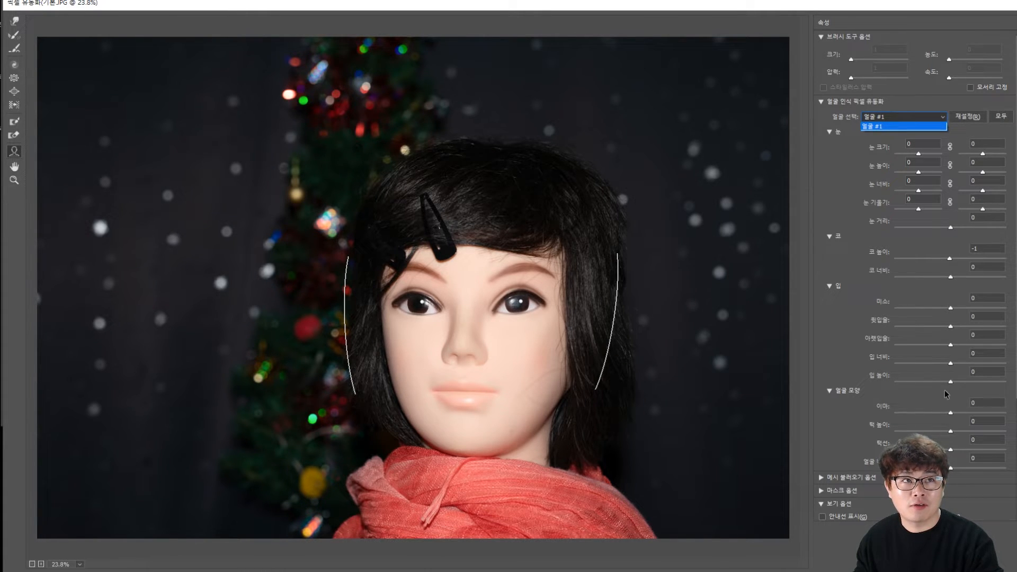
left_click(858, 341)
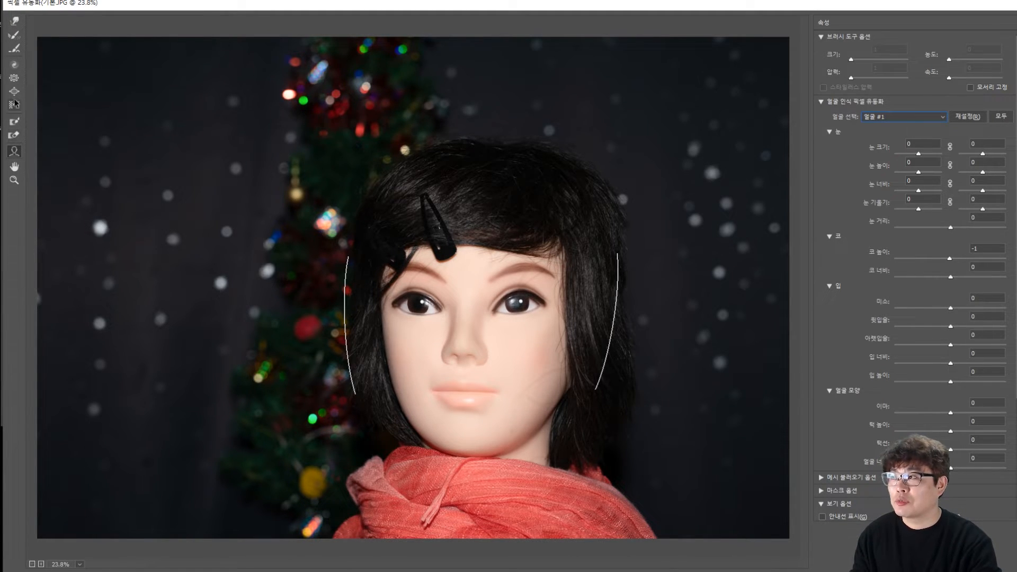
Try pushing the hair and cheek inward using the Forward Warp tool with the brush enlarged to 1700.
left_click(14, 21)
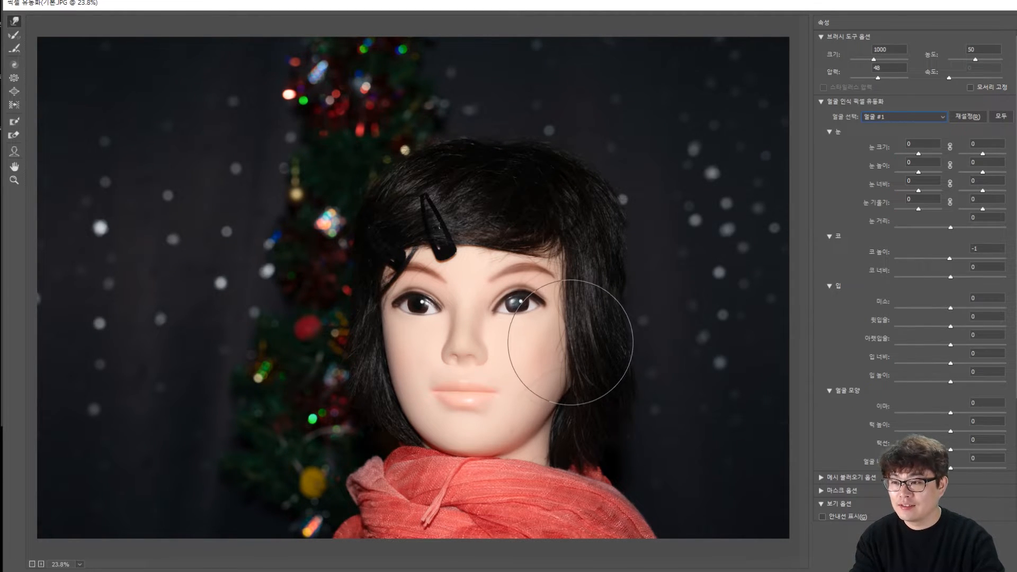
key("bracketright")
key("bracketright")
key("bracketright")
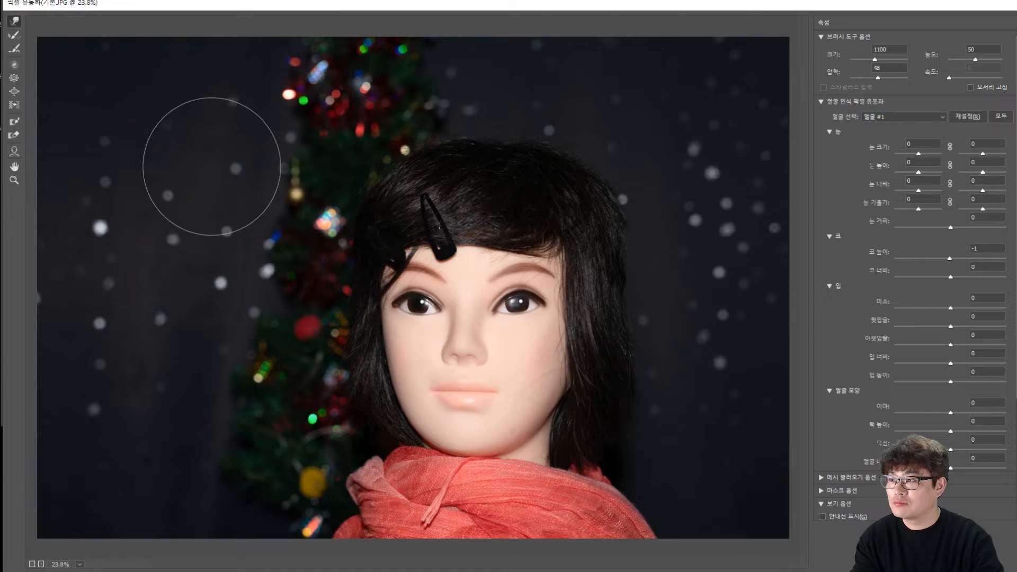
key("bracketright")
key("bracketright")
key("bracketright")
key("bracketright")
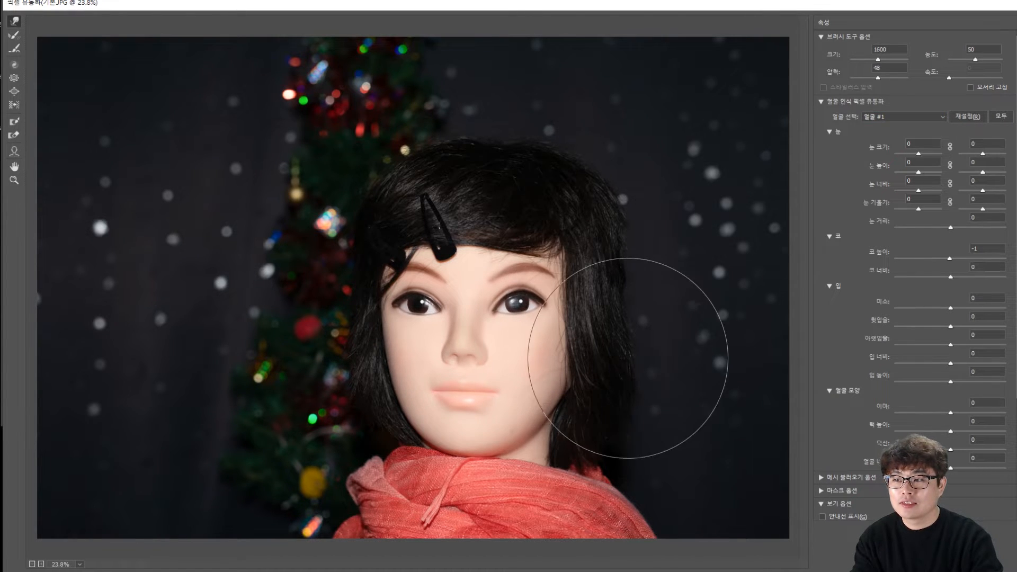
mouse_move(614, 374)
left_mouse_down()
mouse_move(603, 352)
mouse_move(683, 340)
mouse_move(663, 253)
mouse_move(681, 348)
mouse_move(517, 346)
left_mouse_up()
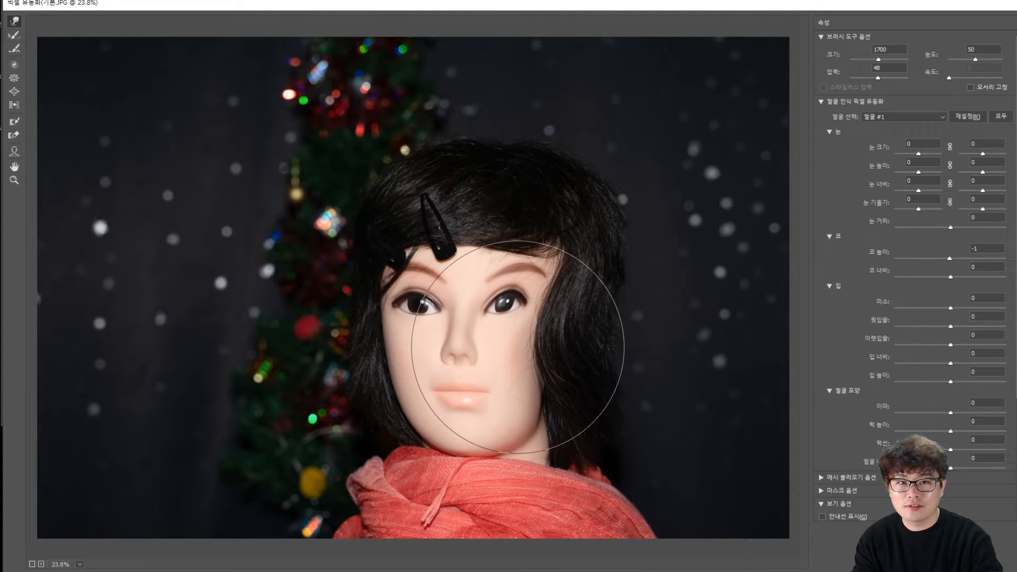
key("Return")
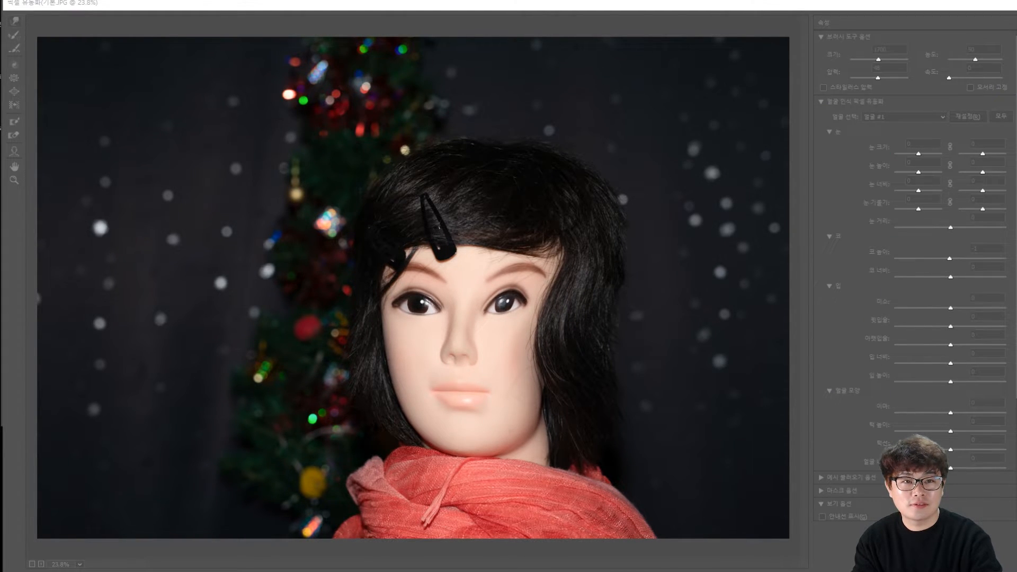
key("alt+space")
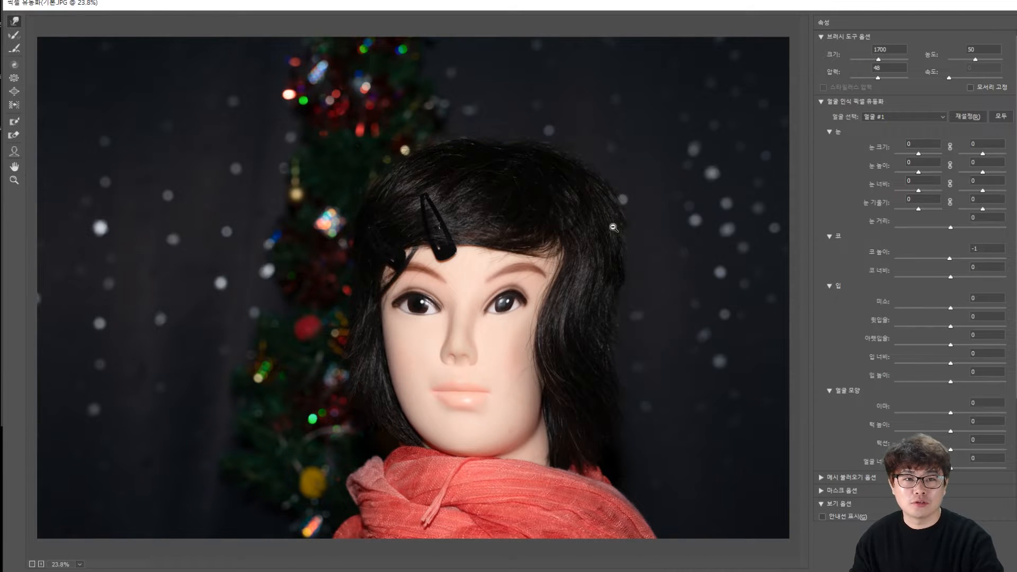
key("ctrl+alt+z")
key("ctrl+alt+z")
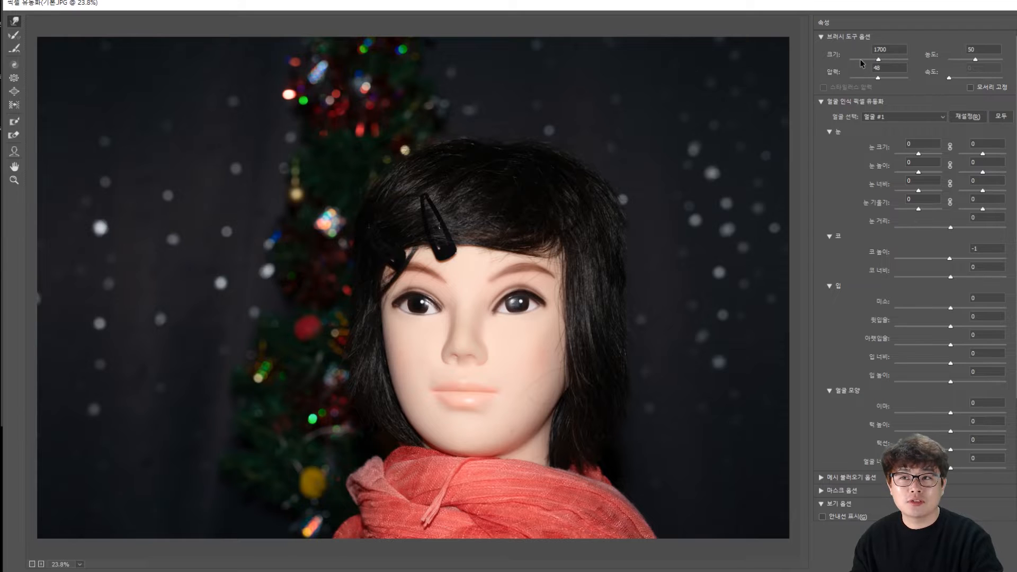
Set the Forward Warp brush size to 785 and the brush density to 57.
left_click_drag(860, 60, 883, 60)
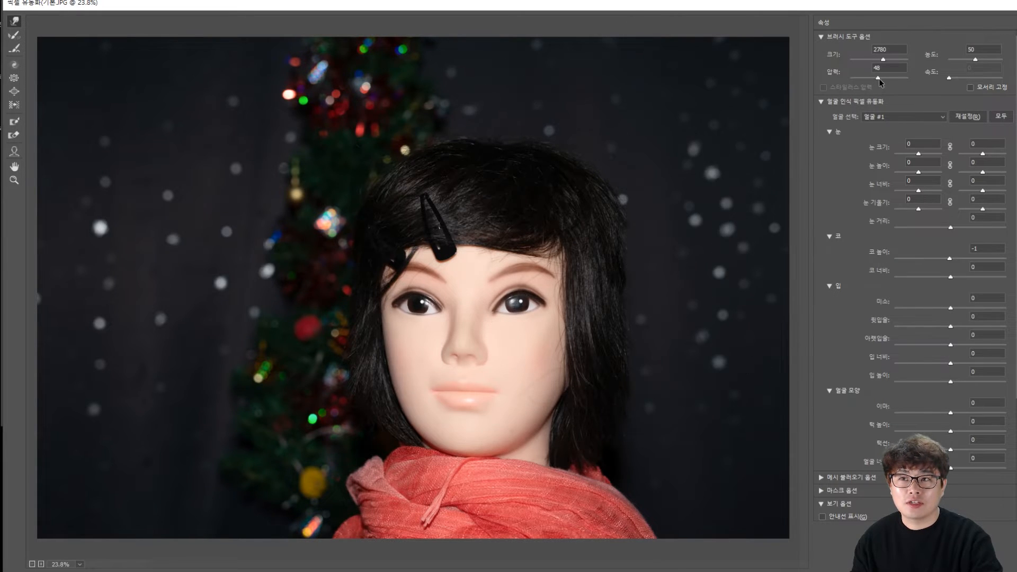
left_click_drag(882, 59, 871, 59)
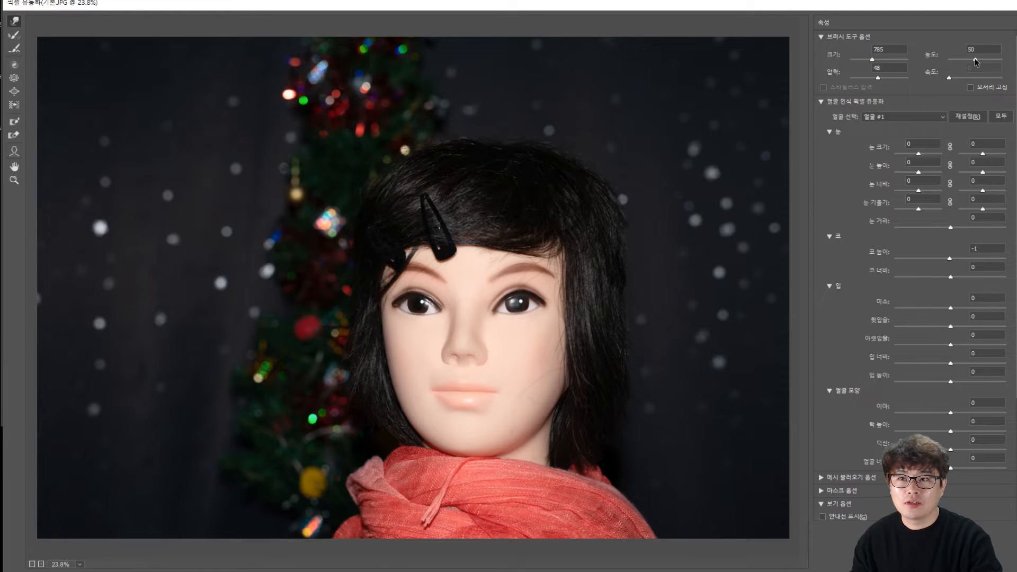
left_click_drag(969, 62, 979, 60)
Try inward warp strokes on the hair beside the eye at brush pressures 100 and 22, undoing each.
left_click(877, 78)
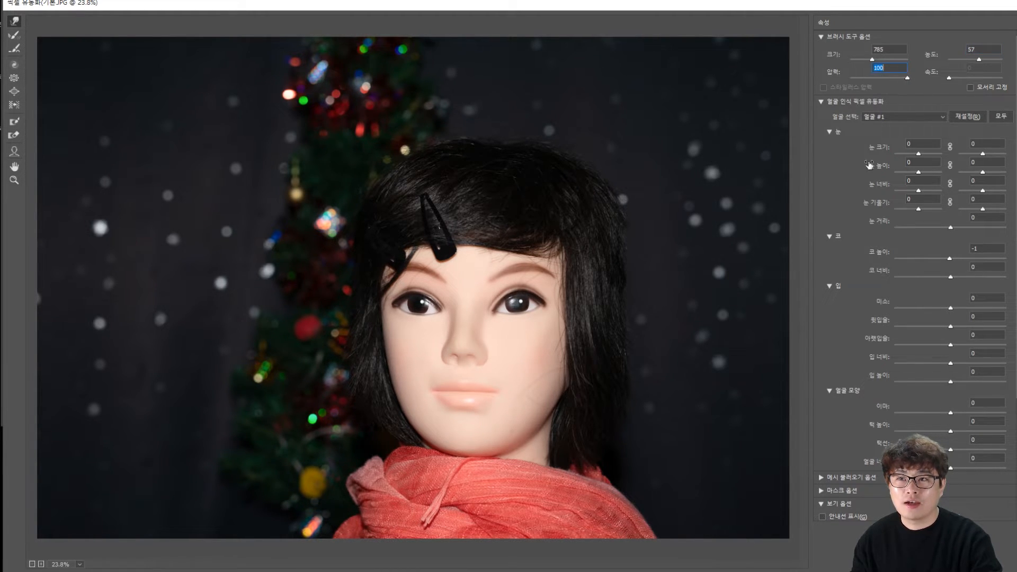
left_click_drag(615, 280, 567, 277)
key("ctrl+z")
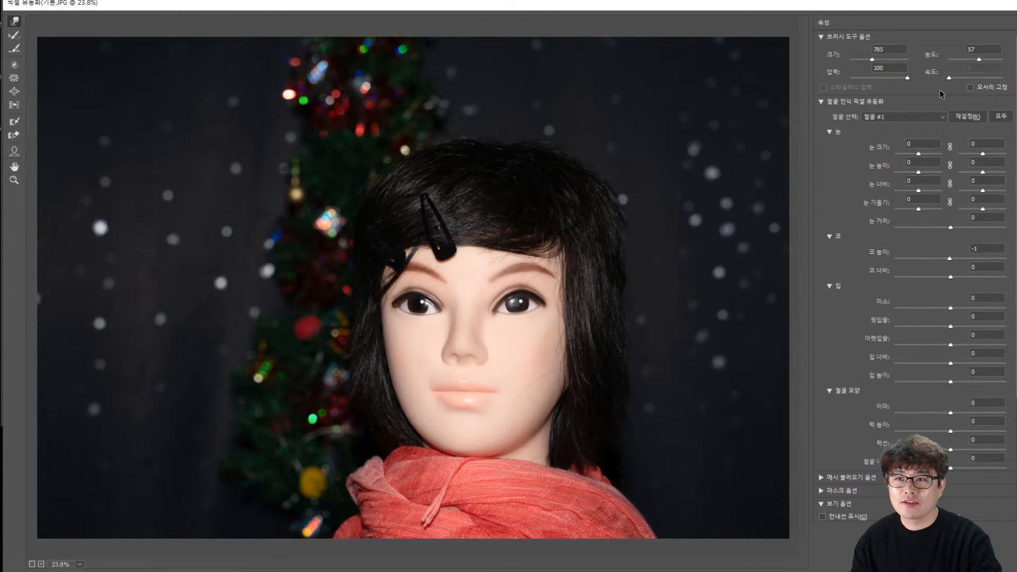
left_click(862, 78)
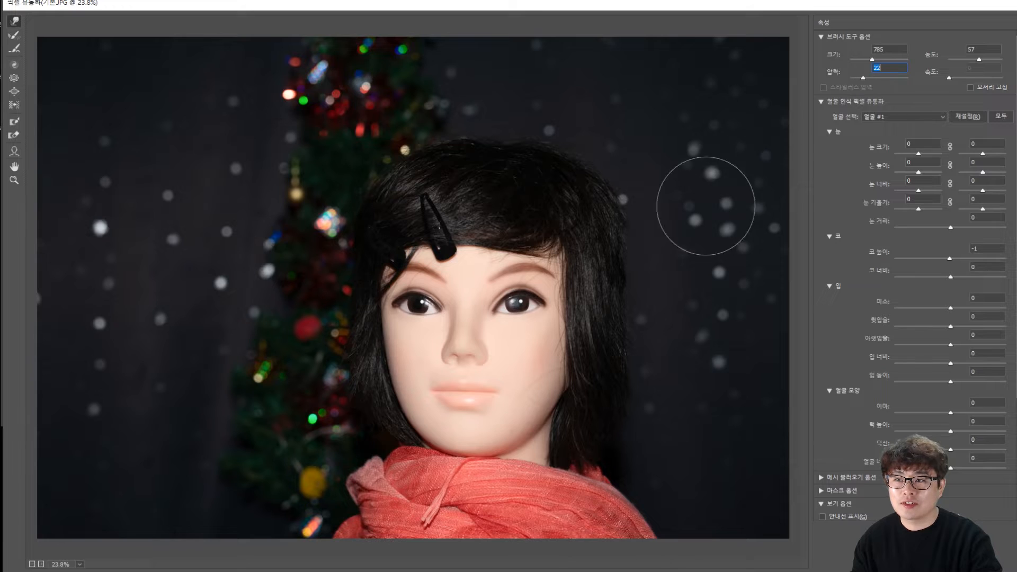
left_click_drag(592, 291, 550, 294)
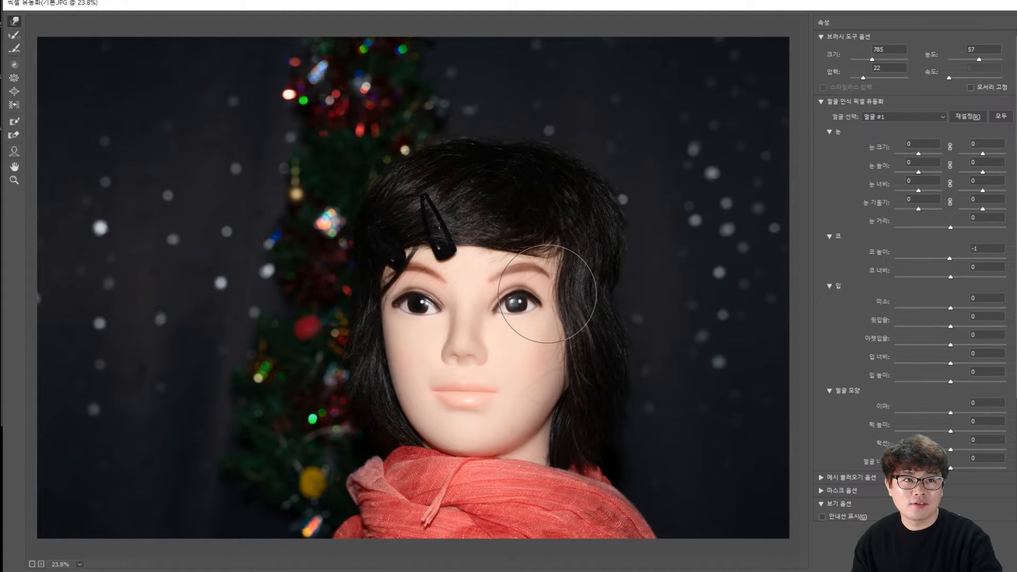
key("ctrl+z")
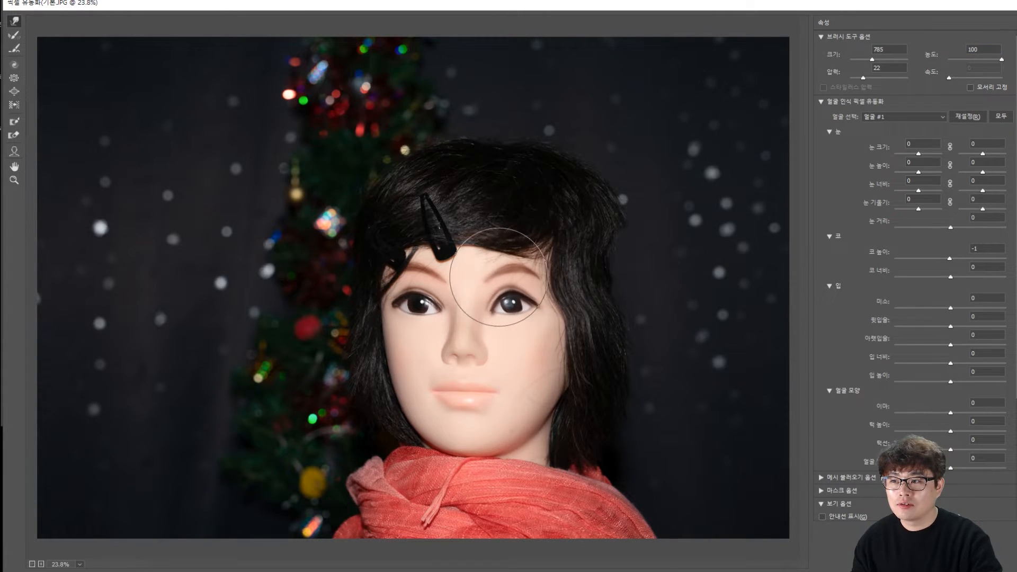
Set both the brush density and the brush pressure to 50.
left_click(958, 60)
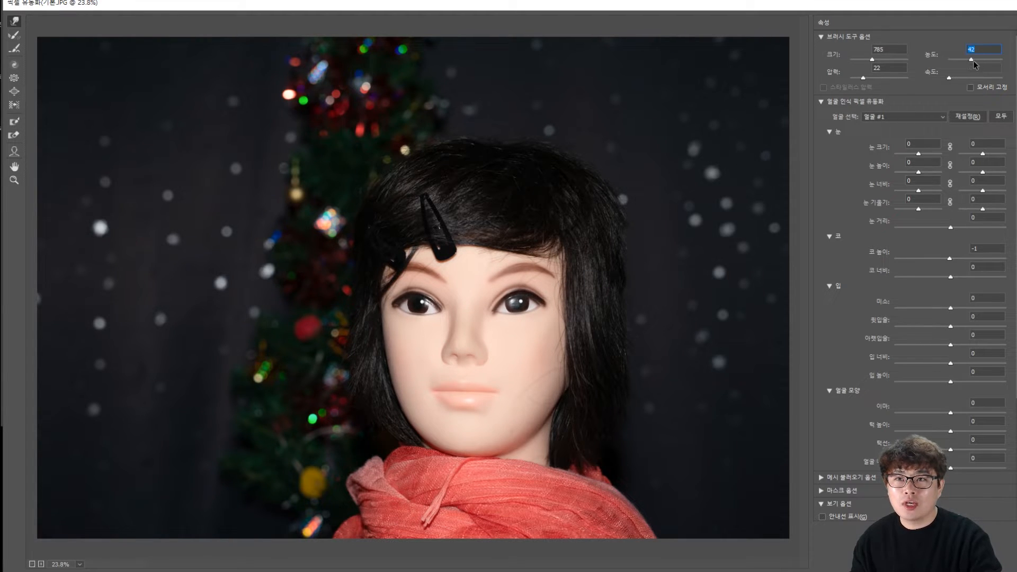
type("50")
left_click(896, 67)
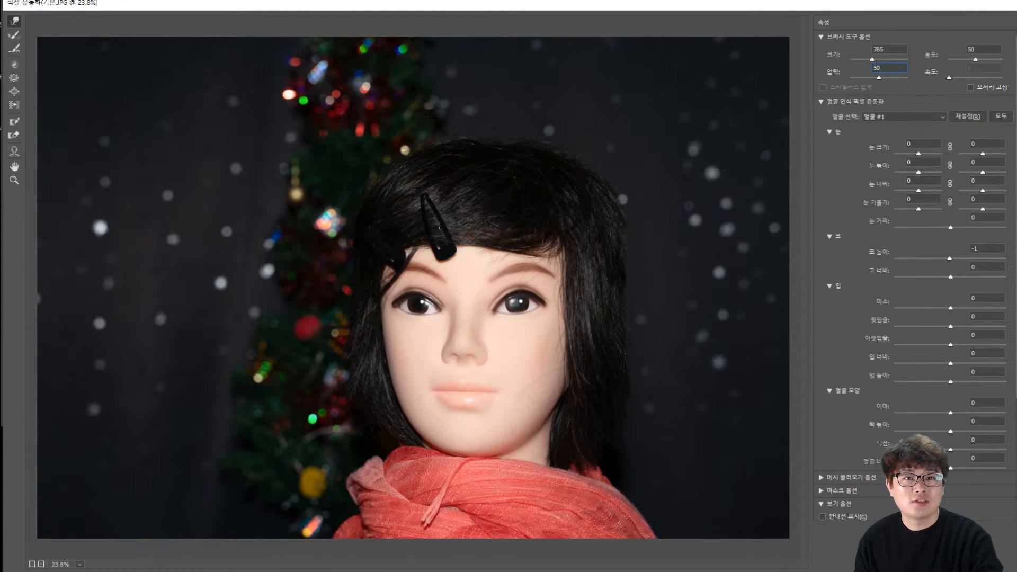
key("Return")
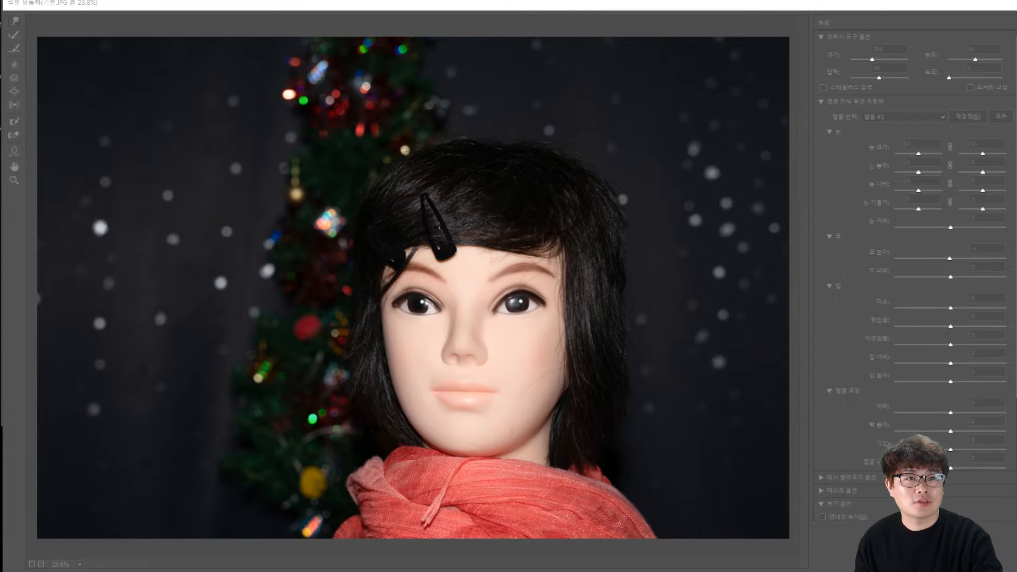
left_click(703, 16)
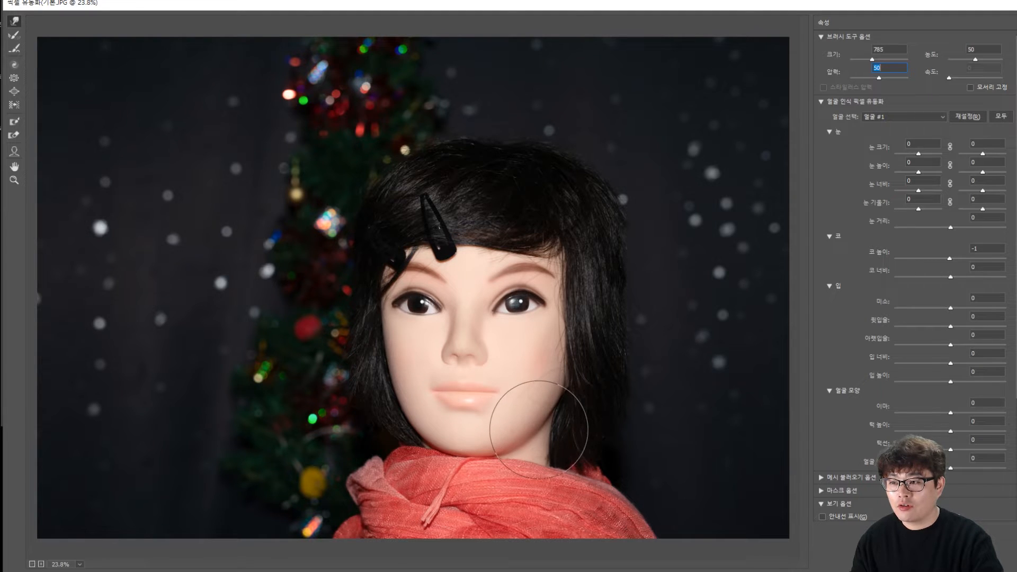
Try reshaping the jawline and neighbouring hair with the 785 Forward Warp brush, and undo the strokes.
mouse_move(542, 450)
left_mouse_down()
mouse_move(532, 433)
mouse_move(552, 401)
left_mouse_up()
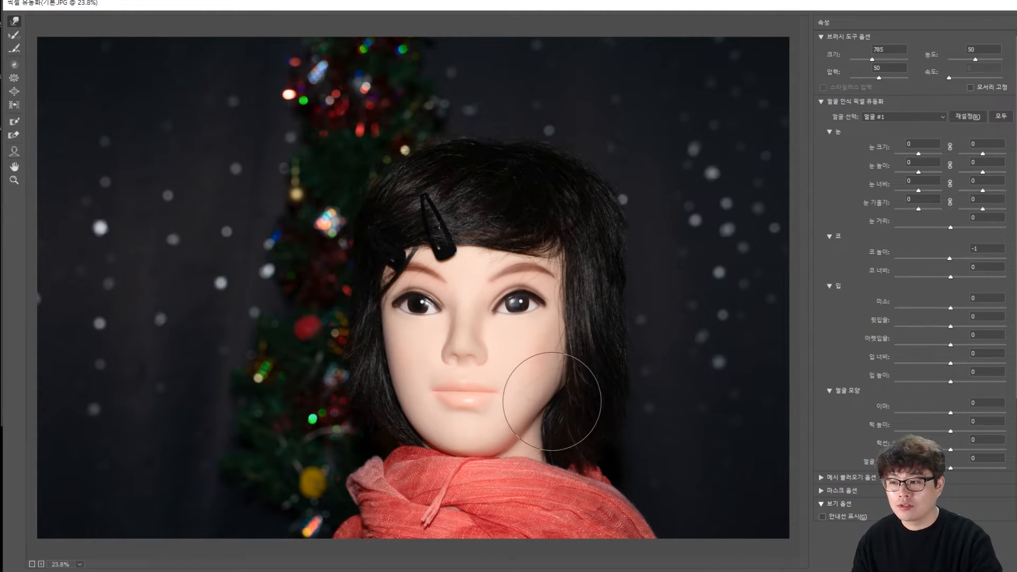
key("ctrl+z")
key("ctrl+z")
key("ctrl+z")
Enlarge the Forward Warp brush to 1200 and shrink it back down to 175.
key("bracketright")
key("bracketright")
key("bracketright")
key("bracketright")
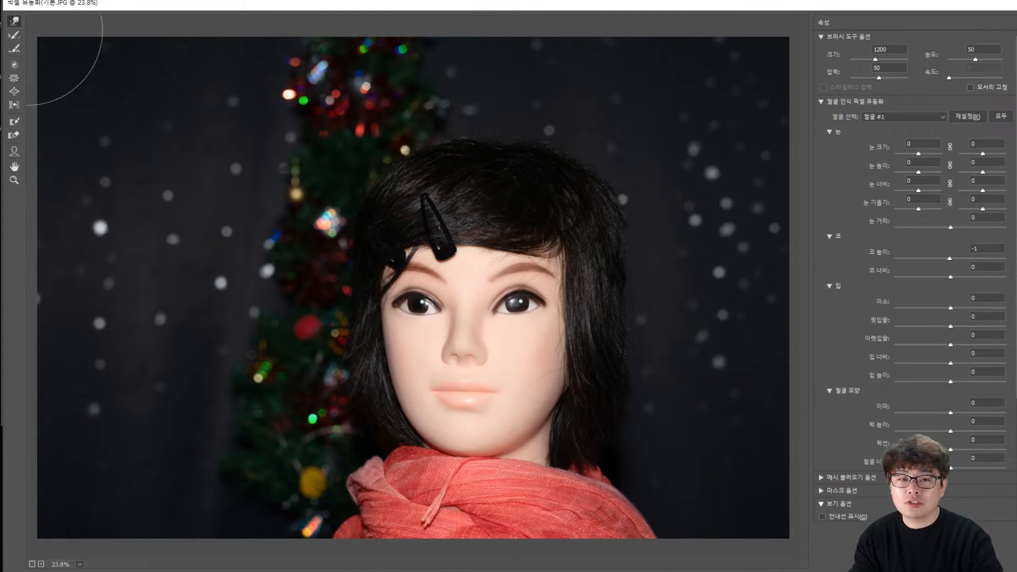
key("bracketleft")
key("bracketleft")
key("bracketleft")
key("bracketleft")
key("bracketleft")
key("bracketleft")
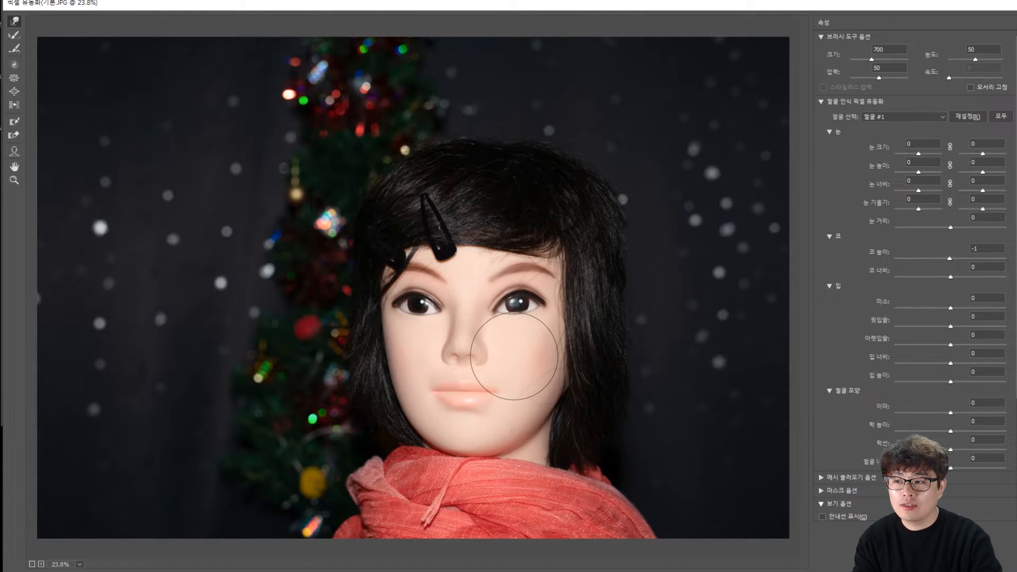
key("bracketleft")
key("bracketleft")
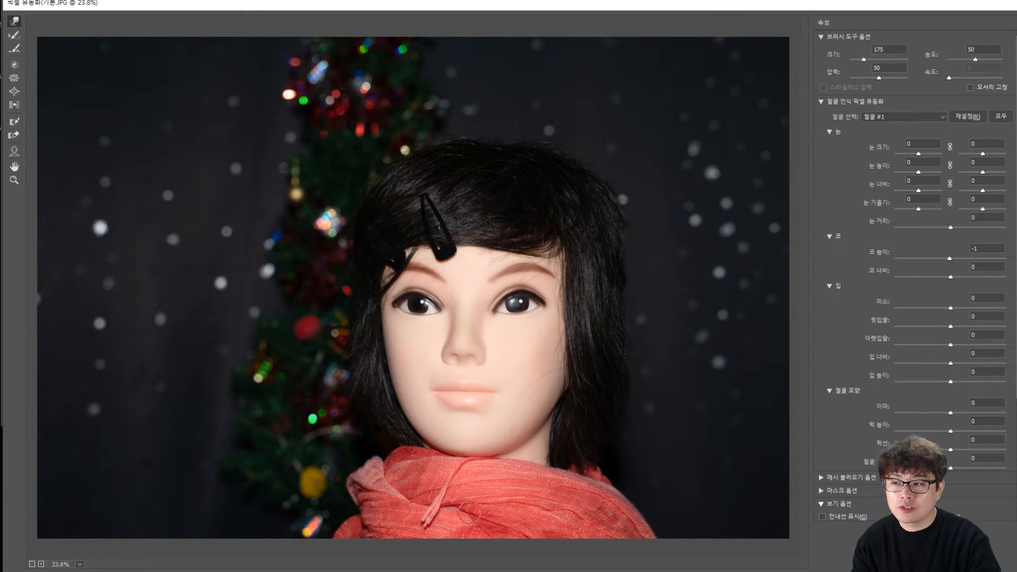
Enlarge the Forward Warp brush to 500 for working on the mannequin's nose.
scroll(495, 438, "up", 9)
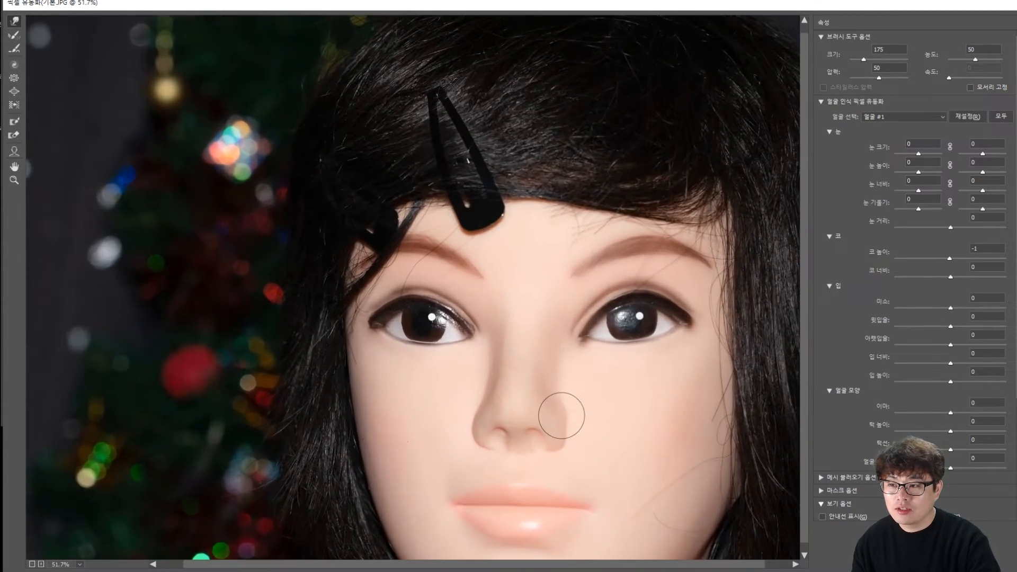
scroll(653, 501, "up", 4)
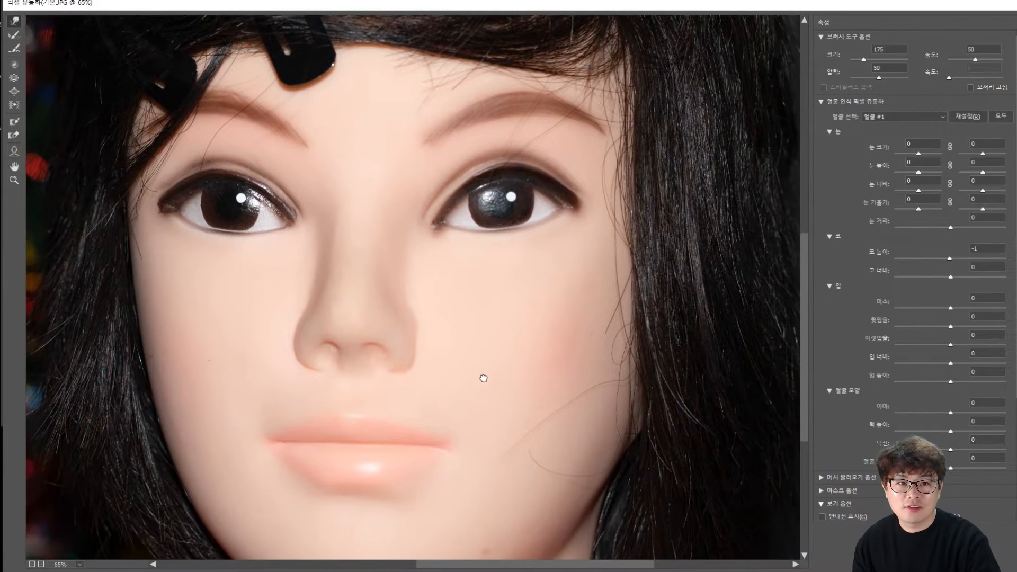
scroll(460, 353, "up", 1)
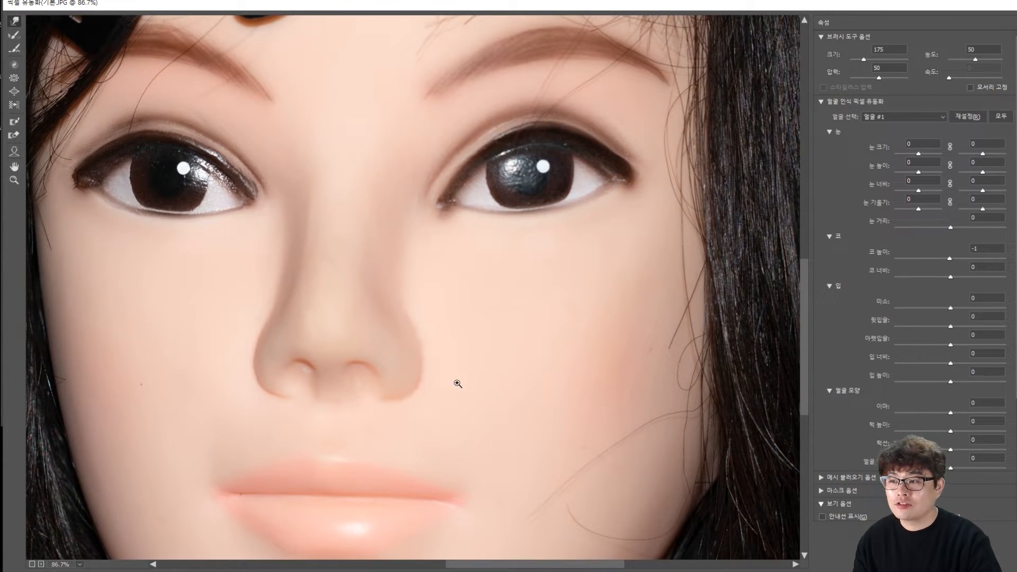
key("bracketright")
key("bracketright")
key("bracketright")
key("bracketright")
key("bracketright")
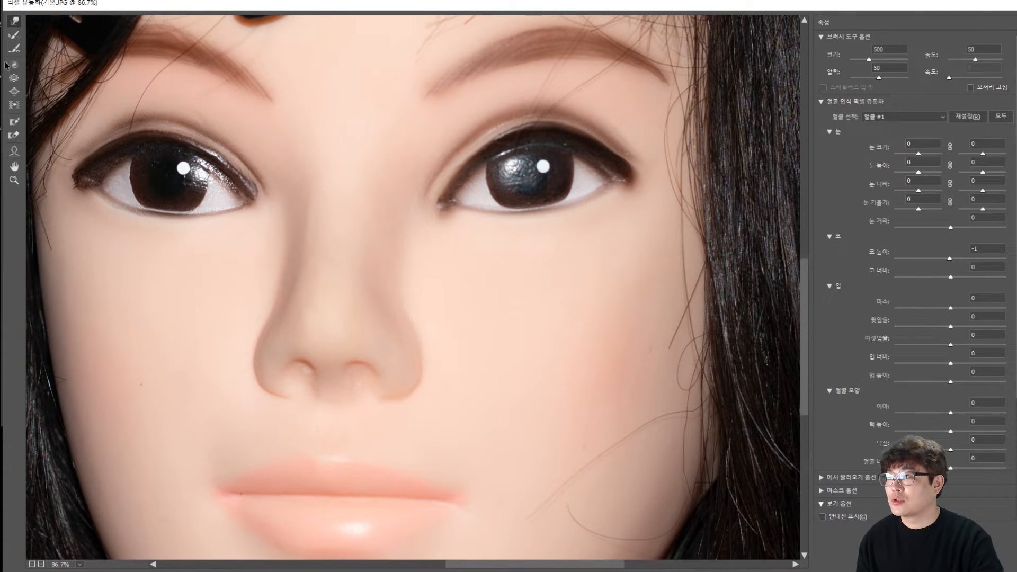
Look at the Reconstruct and Smooth tools with their brush settings, and return to the Forward Warp tool.
left_click(16, 37)
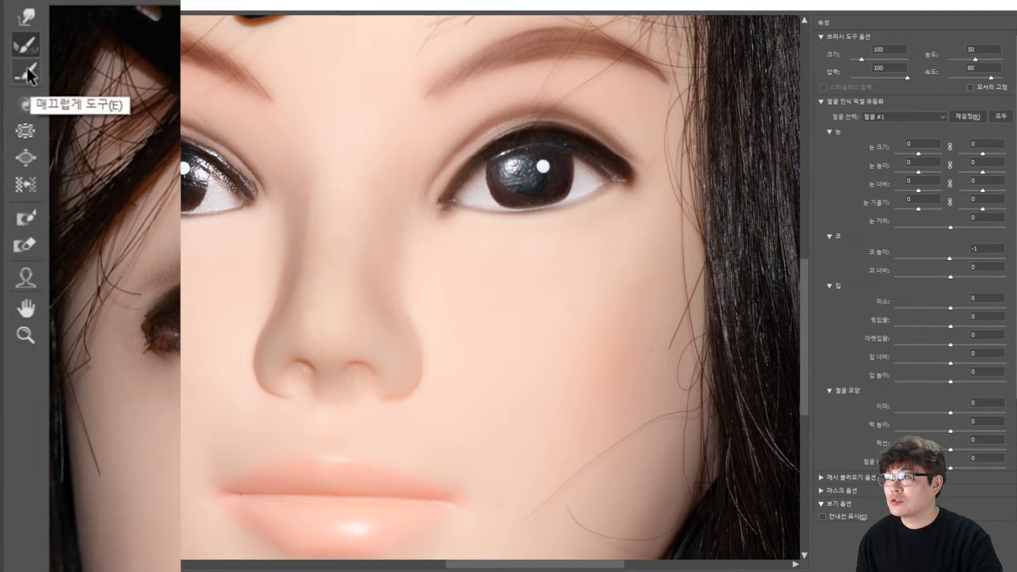
left_click(26, 71)
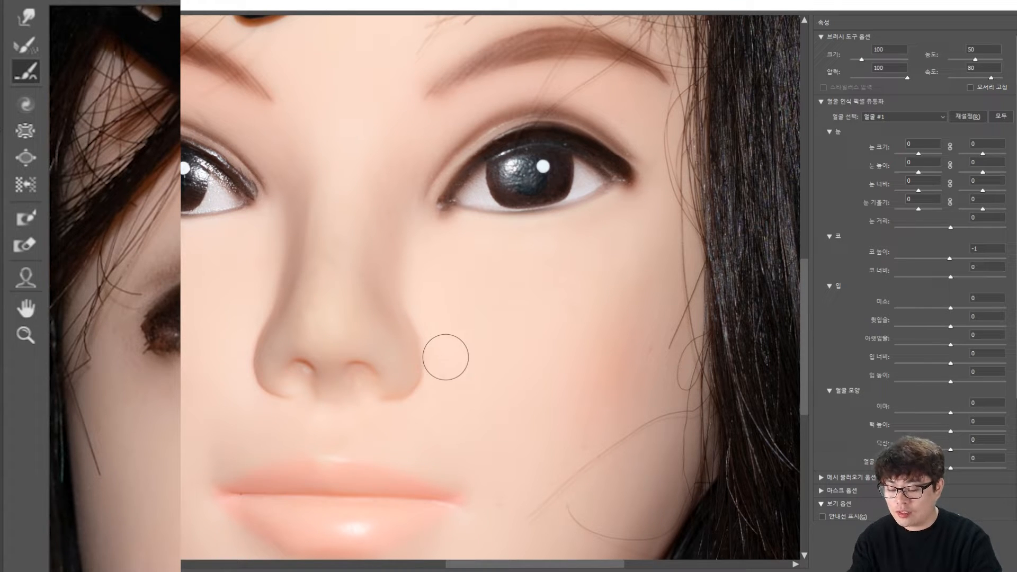
left_click(24, 49)
left_click(25, 17)
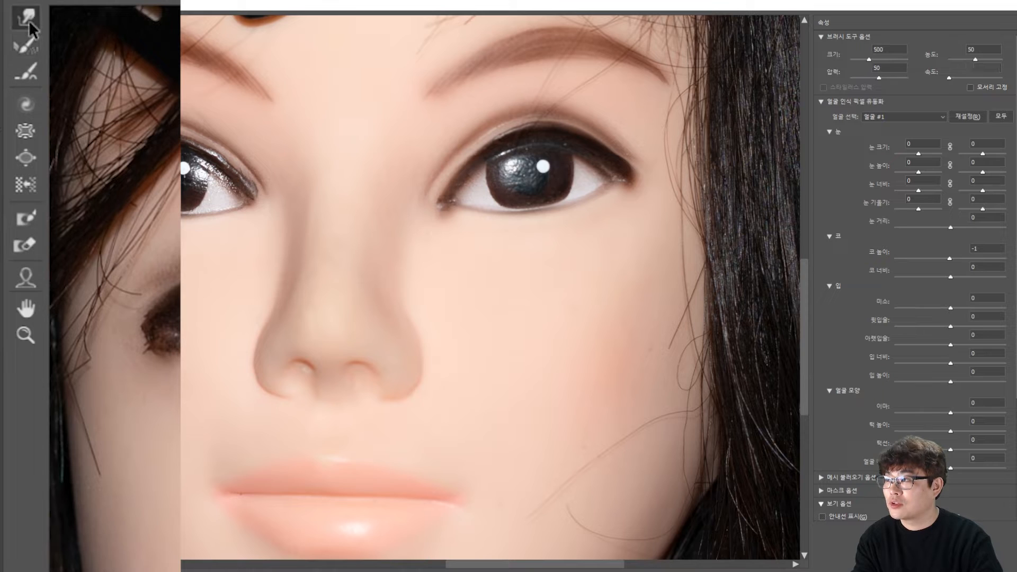
Try narrowing the nostril wing with the 200 Forward Warp brush and restoring it with the 150 Reconstruct brush, undoing the last strokes.
key("bracketleft")
key("bracketleft")
key("bracketleft")
key("bracketleft")
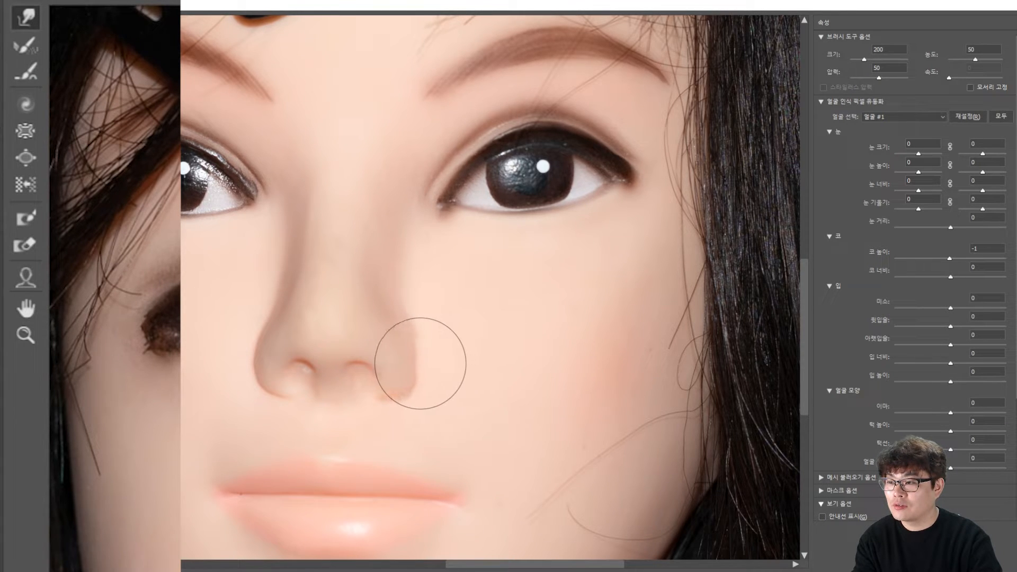
left_click(24, 45)
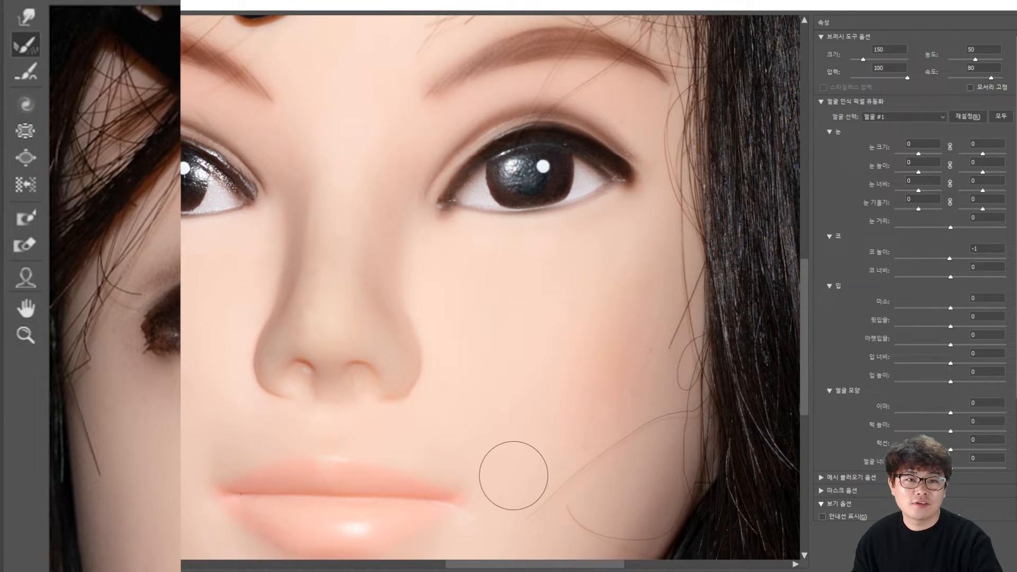
key("ctrl+alt+z")
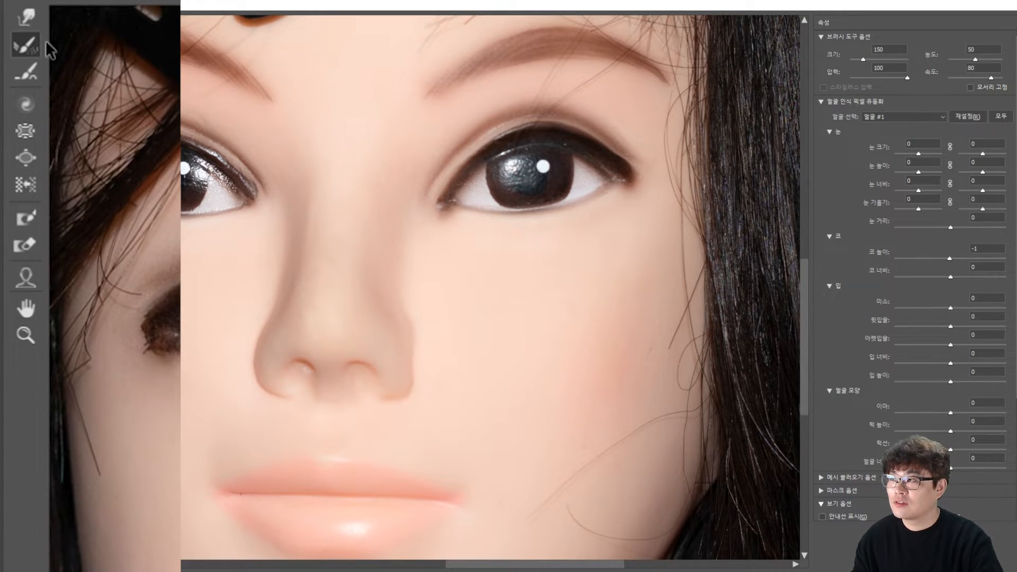
Push the outer wing of the nose inward with the Forward Warp brush at size 200 and pressure 50.
left_click(29, 73)
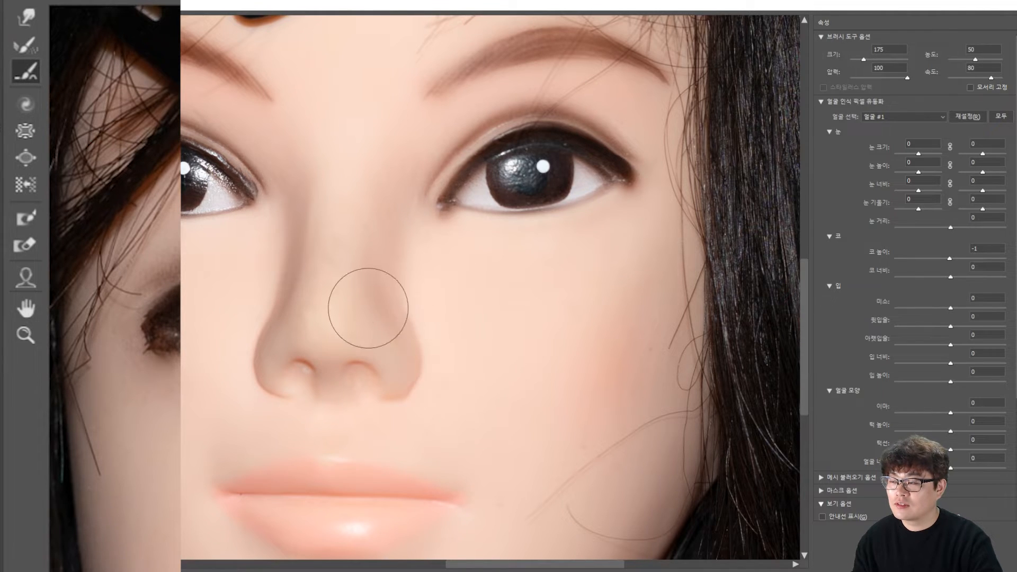
left_click(26, 45)
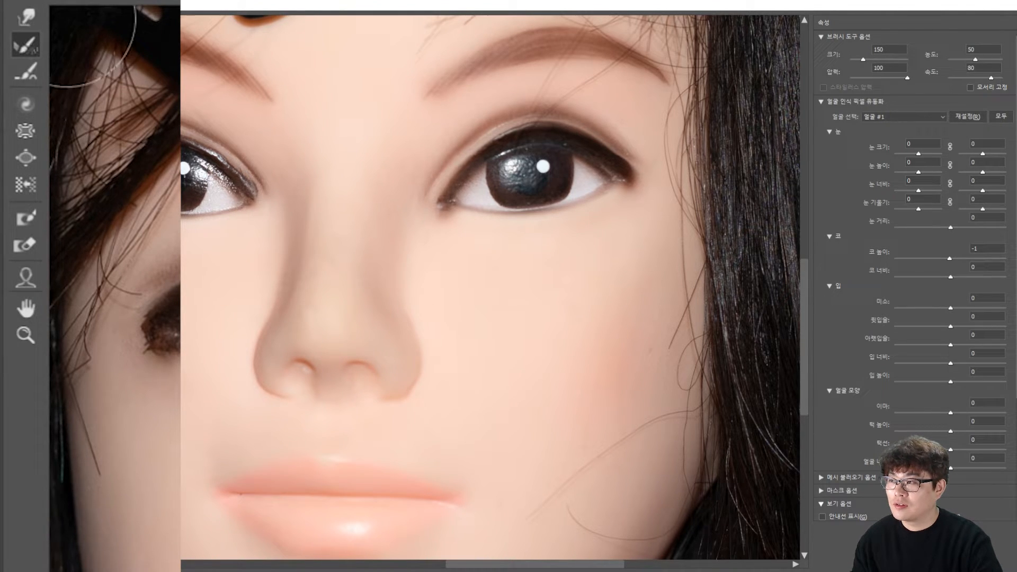
left_click(30, 12)
mouse_move(471, 370)
left_mouse_down()
mouse_move(443, 378)
mouse_move(418, 362)
left_mouse_up()
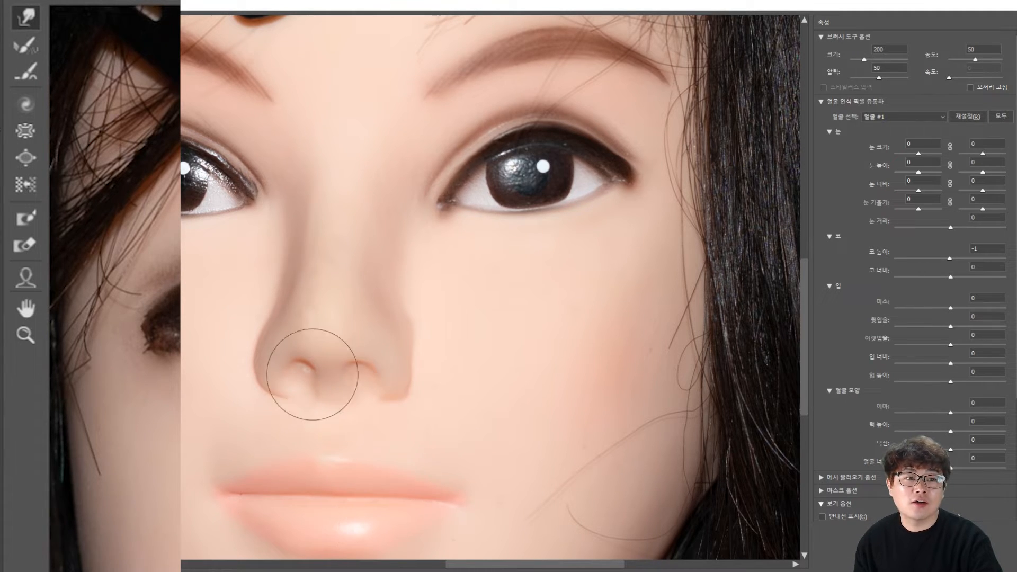
Restore the warped nose wing to its original shape with the 150 Reconstruct brush at pressure 100.
left_click(24, 46)
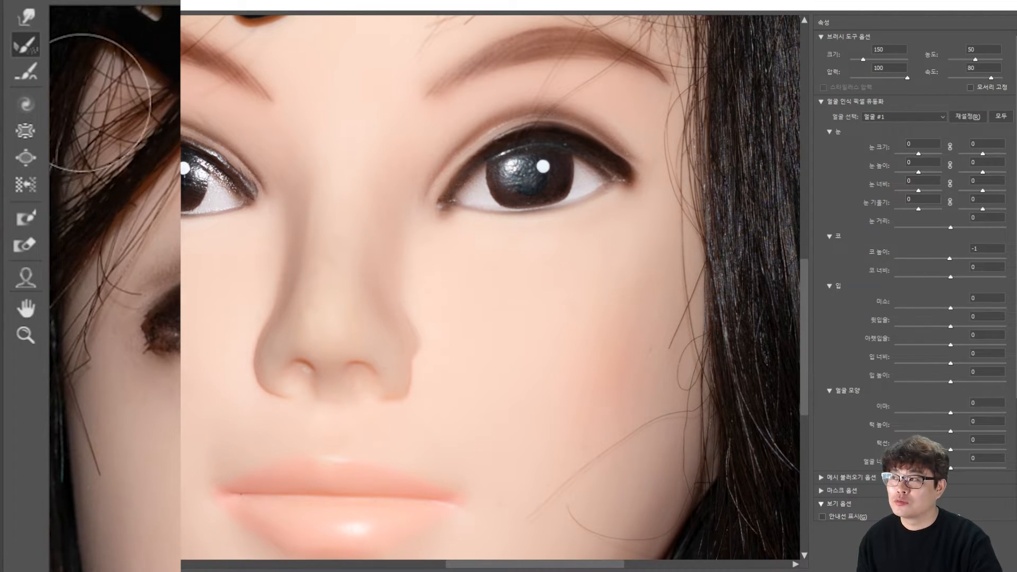
left_click(14, 35)
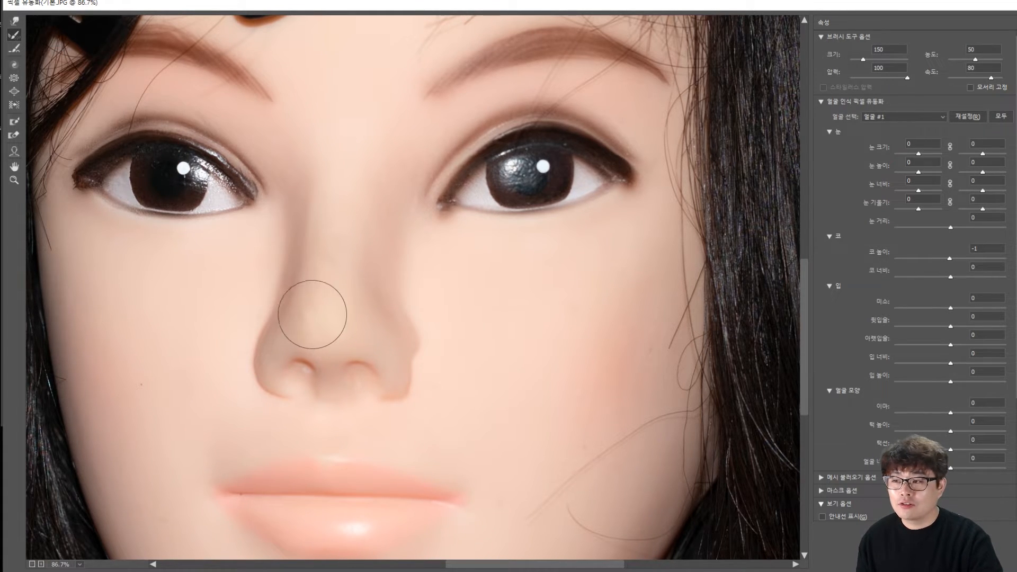
mouse_move(421, 361)
left_mouse_down()
mouse_move(430, 390)
mouse_move(428, 357)
mouse_move(454, 349)
left_mouse_up()
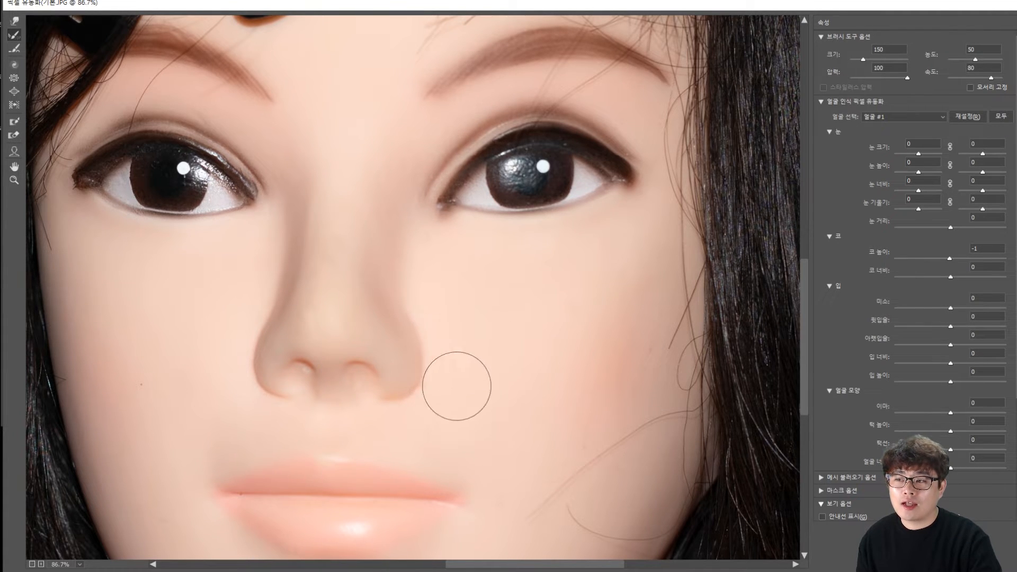
Slim the jawline beside the neck by pushing it inward with the Forward Warp brush enlarged to 800.
left_click(15, 21)
scroll(654, 444, "down", 3)
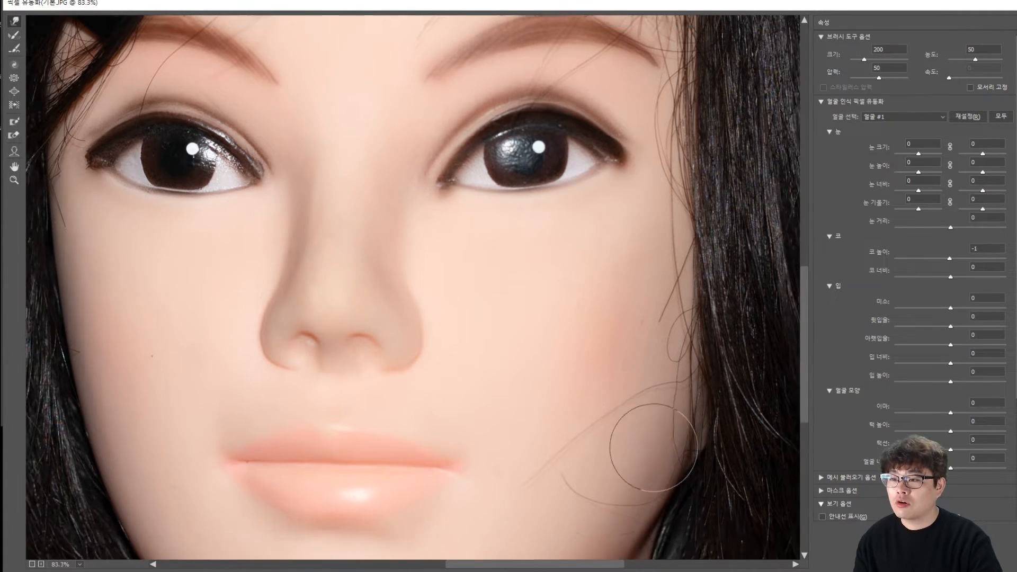
scroll(504, 424, "down", 3)
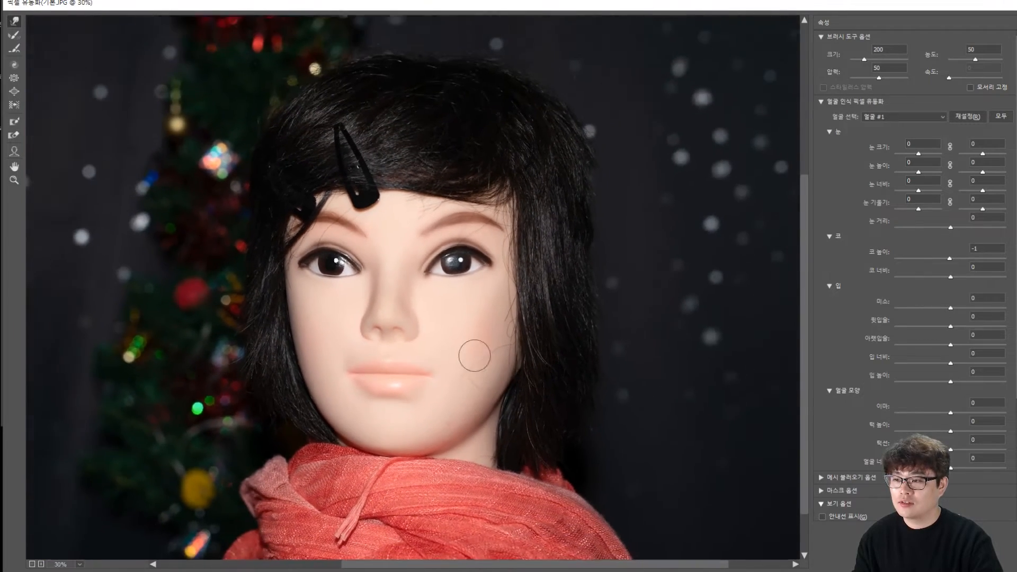
scroll(556, 472, "up", 3)
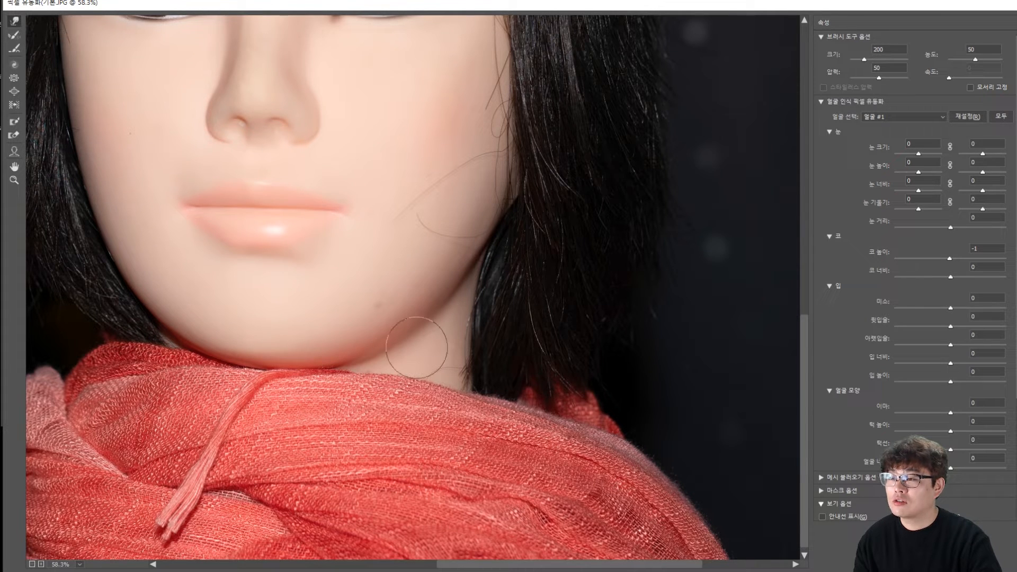
key("bracketright")
key("bracketright")
key("bracketright")
key("bracketright")
key("bracketright")
key("bracketright")
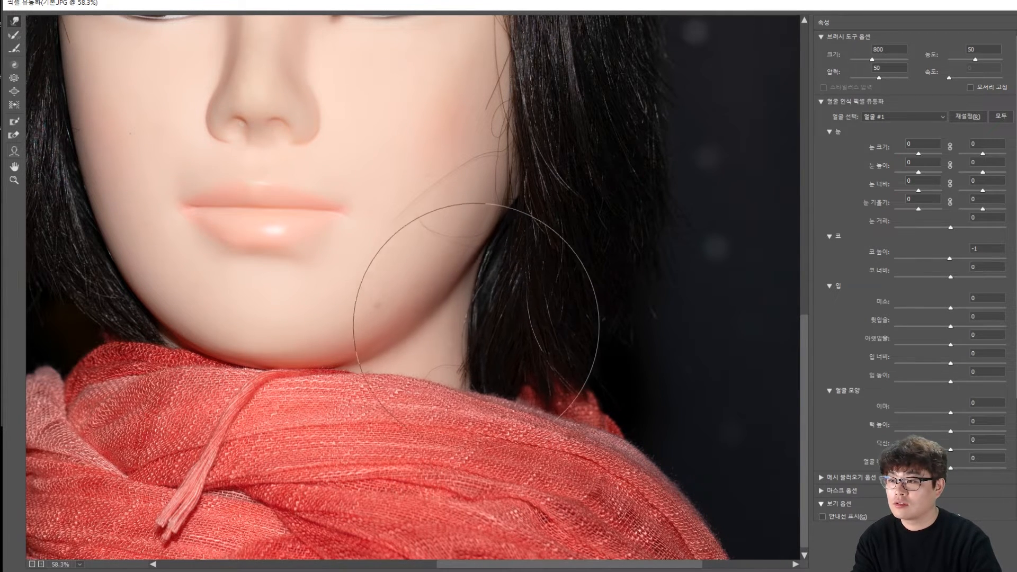
left_click_drag(440, 299, 423, 290)
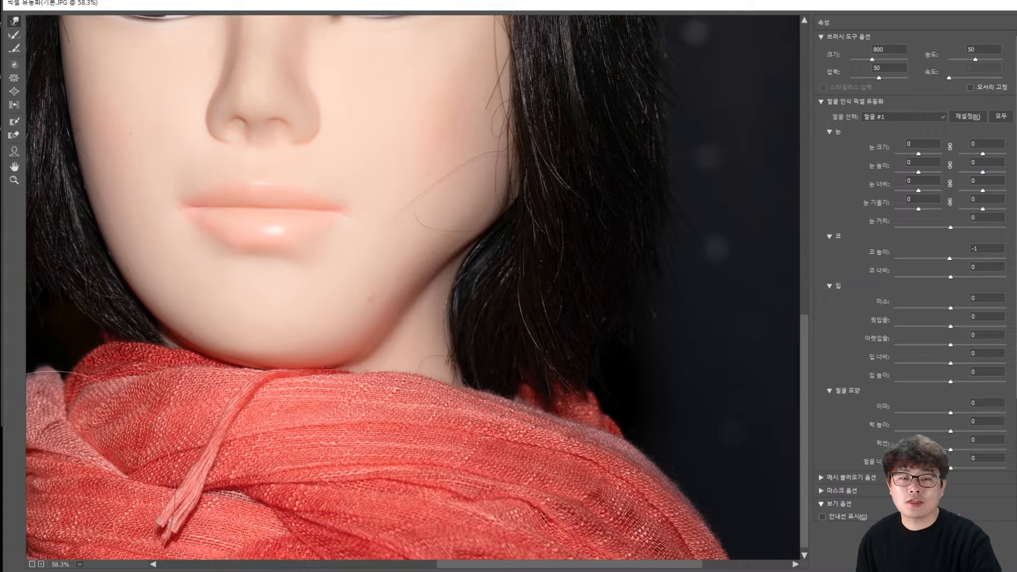
Try partly restoring the jaw corner and nearby hair with the 400 Reconstruct brush, reduce the brush to 250, and undo the restoration.
left_click(12, 38)
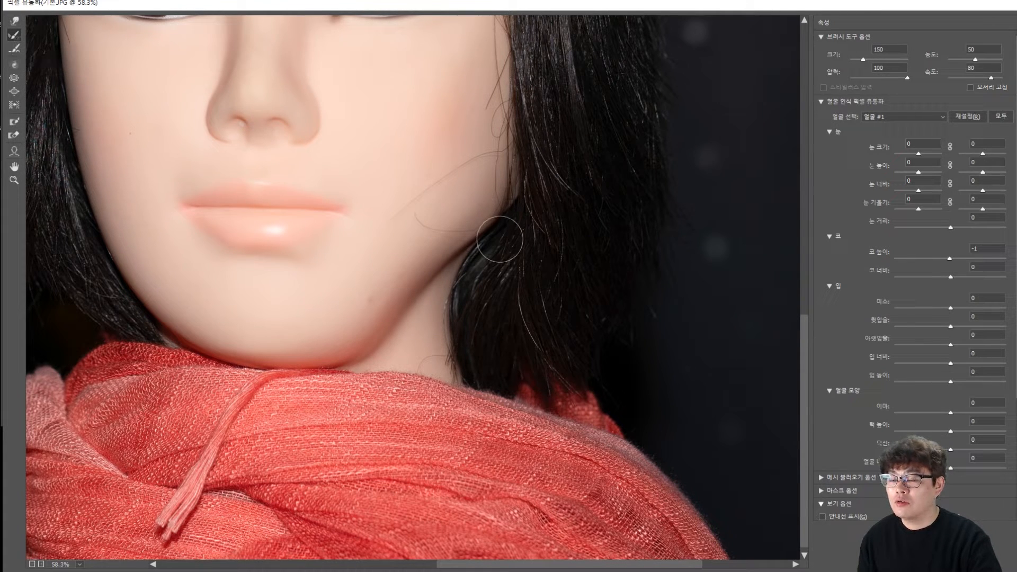
key("bracketright")
key("bracketright")
mouse_move(487, 246)
left_mouse_down()
mouse_move(465, 236)
mouse_move(478, 239)
left_mouse_up()
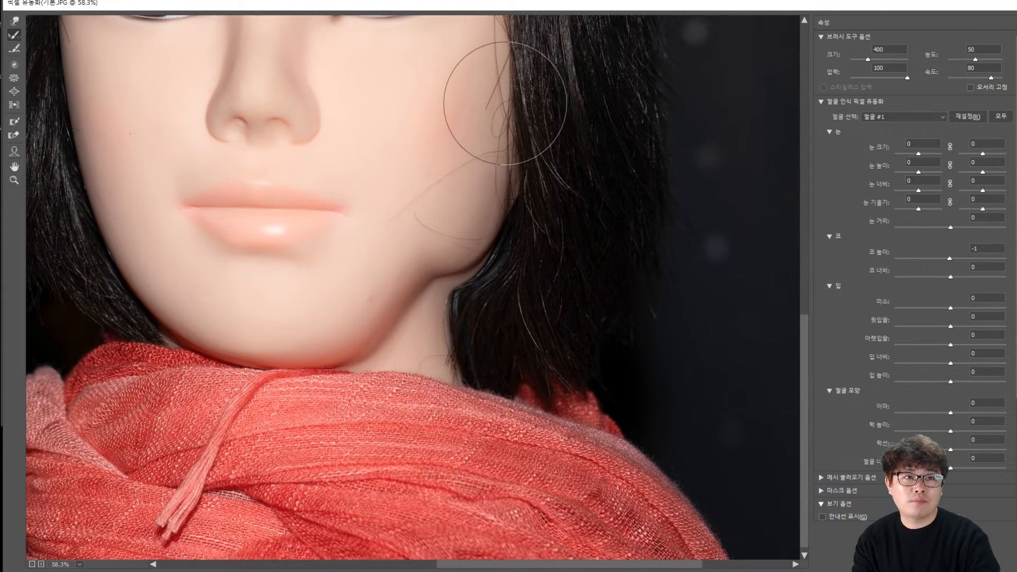
key("bracketleft")
key("bracketleft")
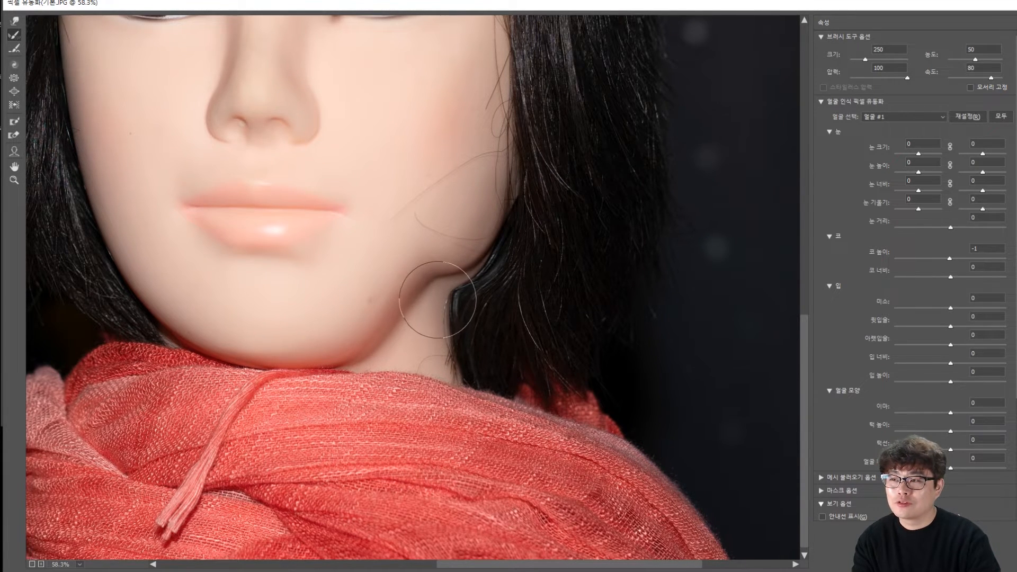
key("ctrl+z")
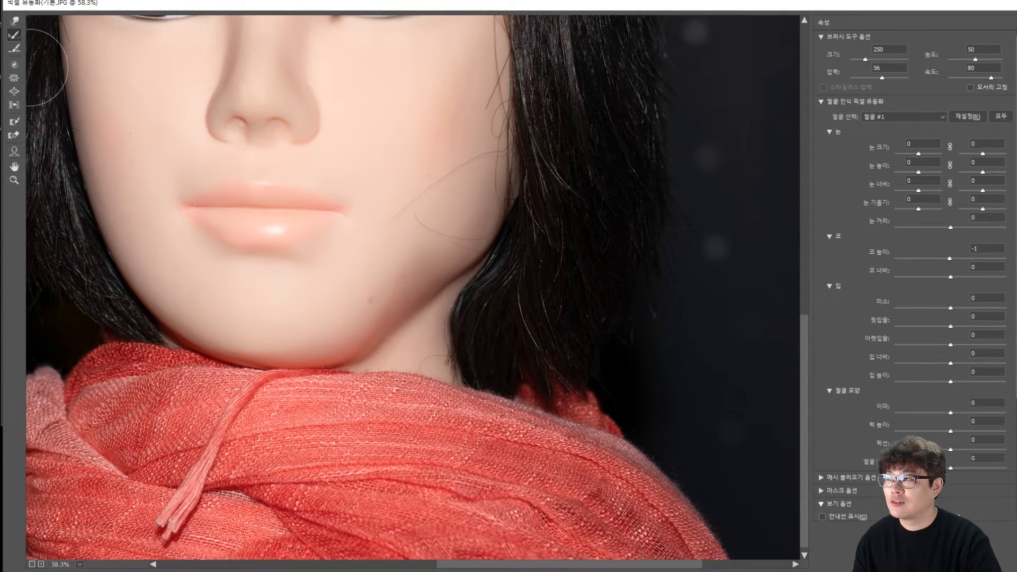
Try pulling the hair and jawline strongly inward with the 800 Forward Warp brush, and undo the stroke.
left_click(16, 49)
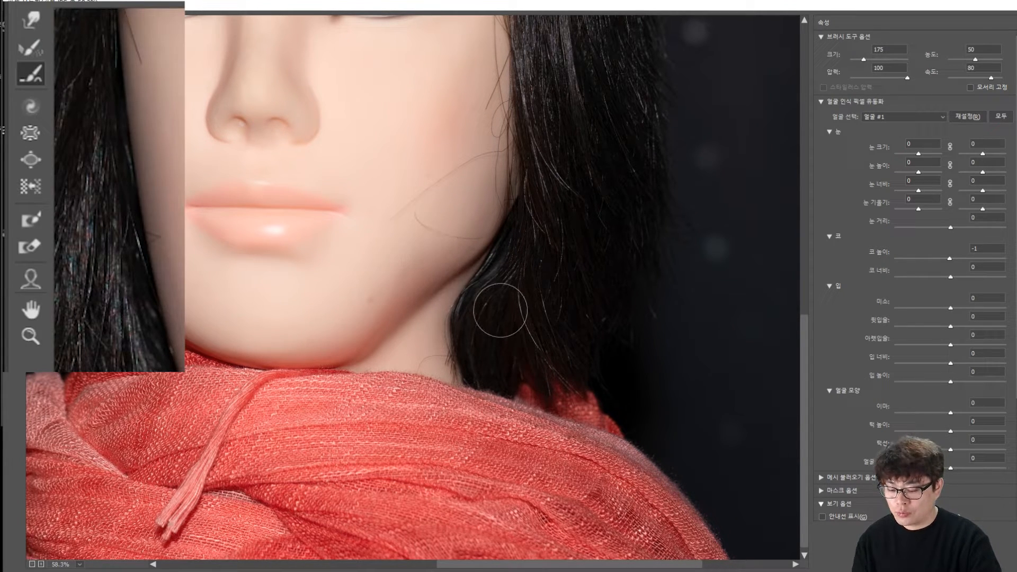
left_click(34, 25)
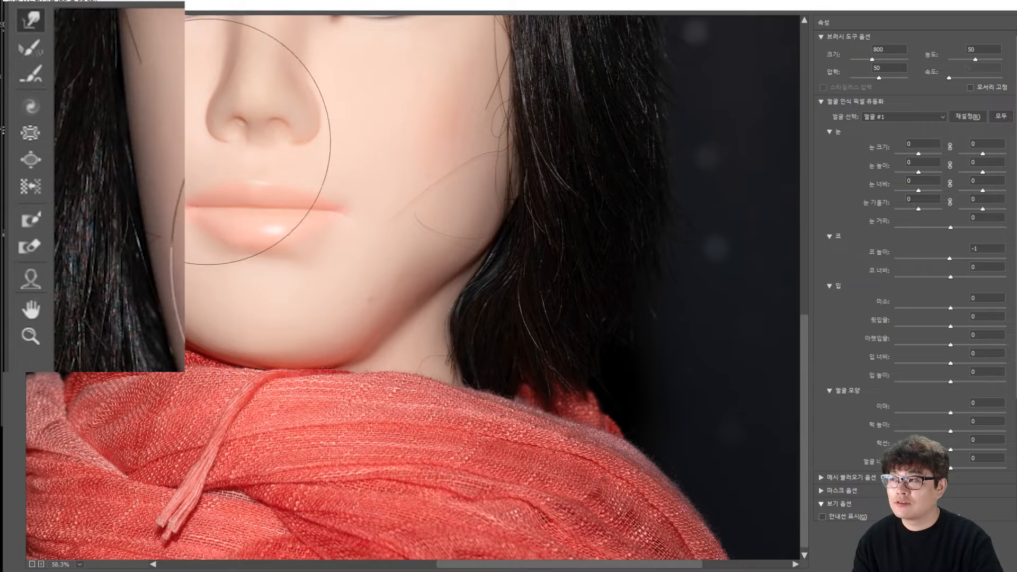
mouse_move(523, 268)
left_mouse_down()
mouse_move(457, 266)
mouse_move(447, 310)
mouse_move(411, 249)
left_mouse_up()
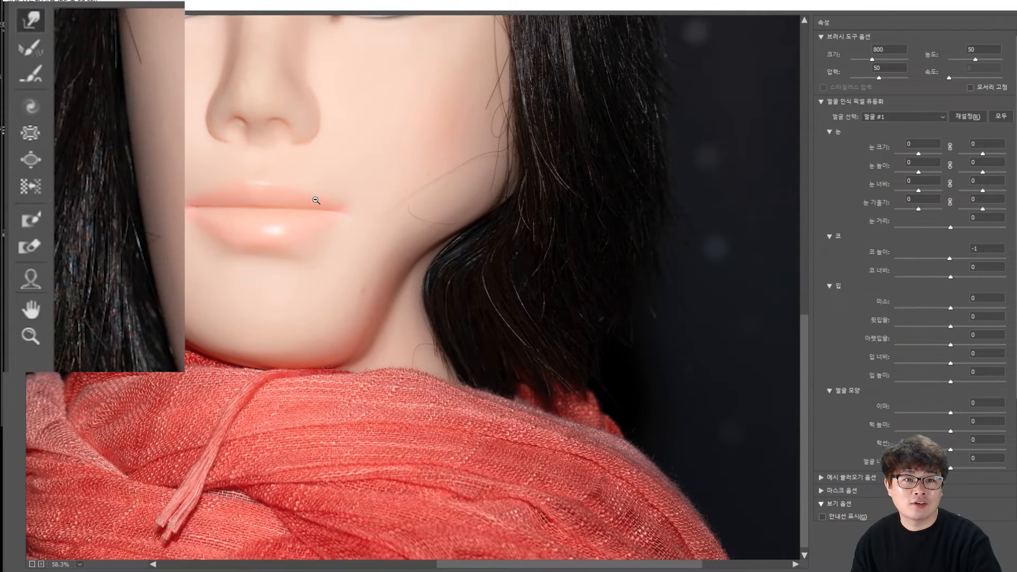
key("ctrl+alt+z")
Try the Smooth tool on the warped jawline at brush size 400 and pressure 52, and return to the Forward Warp tool.
left_click(30, 74)
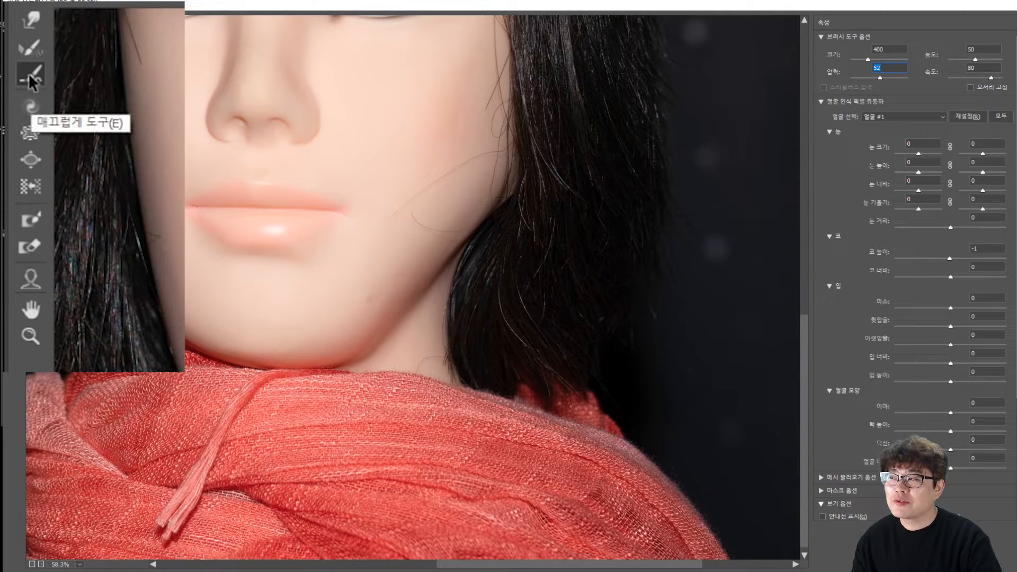
left_click(32, 48)
left_click(30, 20)
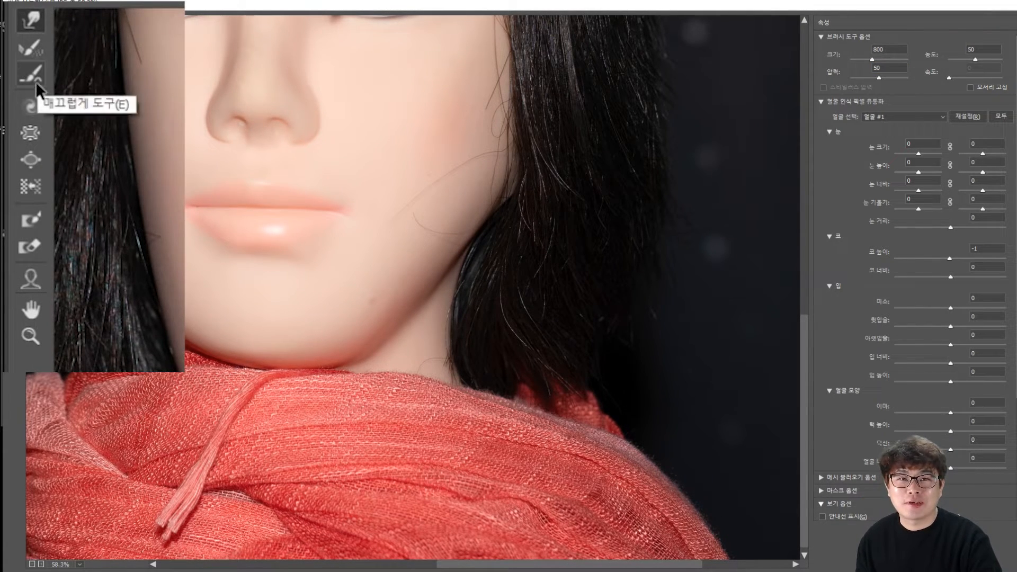
Try twirling the hair edge beside the neck with the Twirl Clockwise brush enlarged to 300, and undo it.
left_click(41, 107)
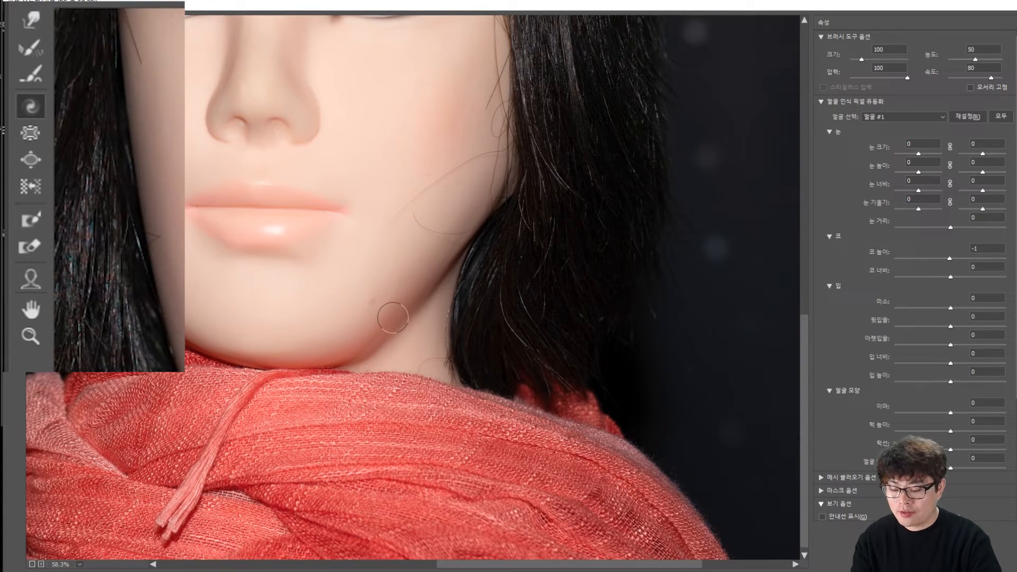
key("bracketright")
key("bracketright")
key("bracketright")
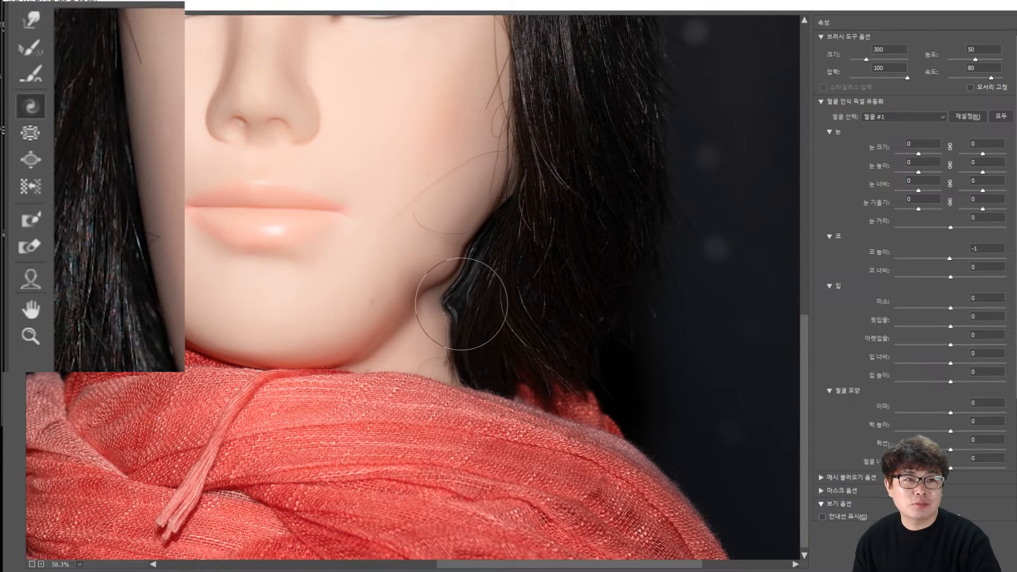
key("ctrl+z")
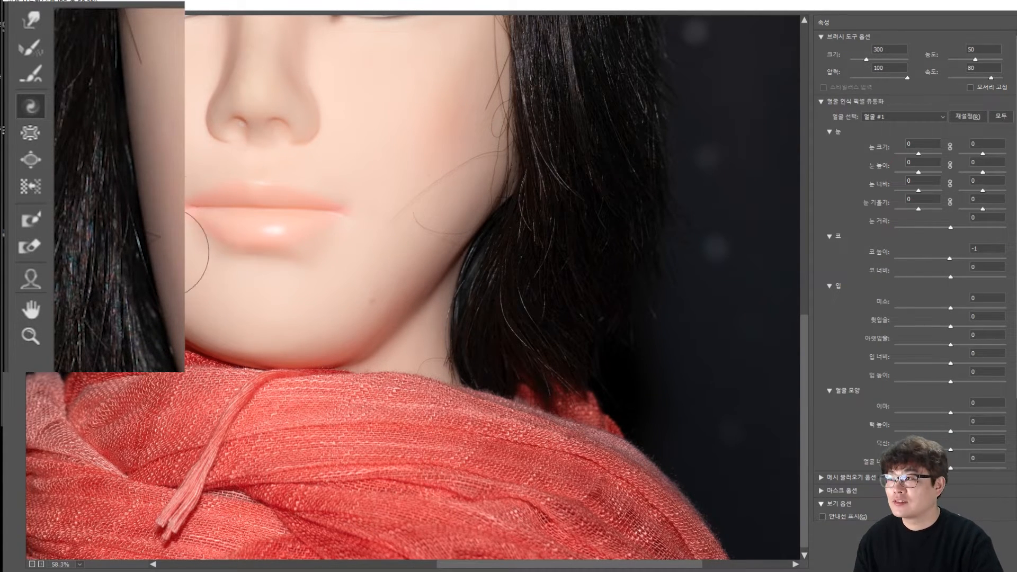
Try the Pucker tool on the cheek, jaw and neighbouring hair, enlarging the brush to 500.
left_click(31, 140)
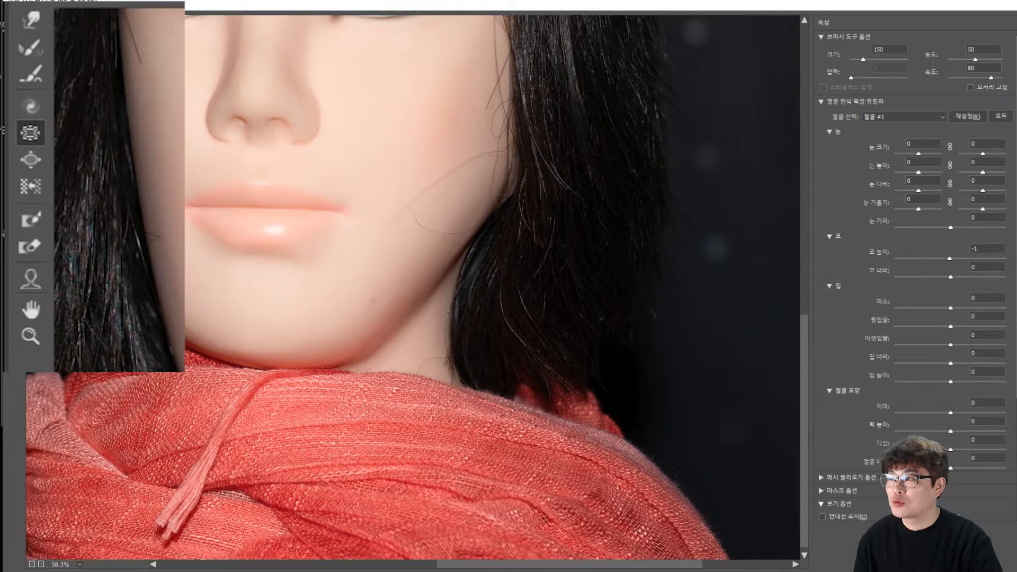
key("bracketright")
key("bracketright")
key("bracketright")
left_click_drag(321, 154, 440, 256)
left_click_drag(522, 175, 503, 275)
left_click_drag(479, 316, 510, 315)
key("bracketright")
key("bracketright")
key("bracketright")
key("bracketright")
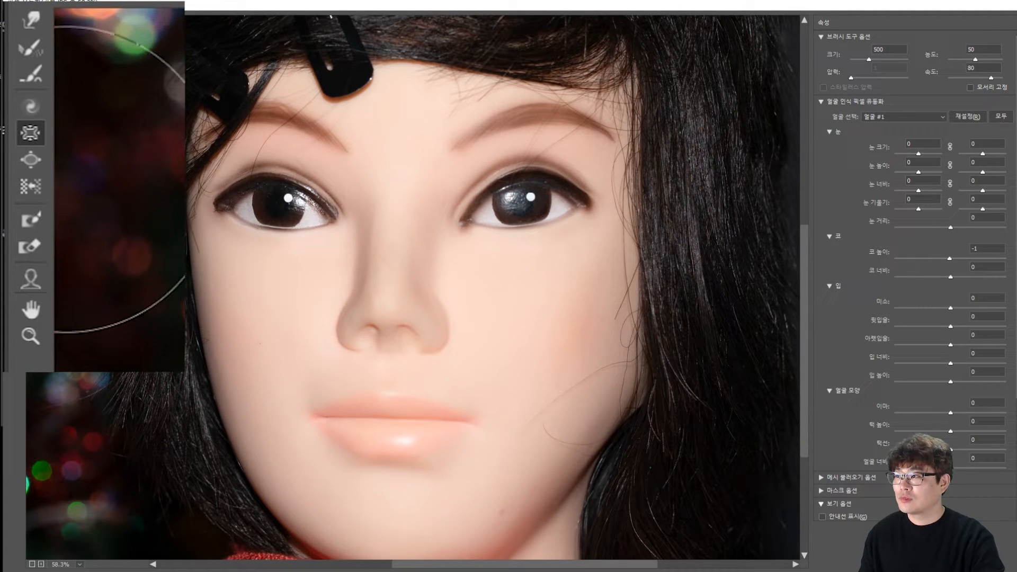
Try the Bloat tool on the mannequin's right-hand eye with the brush enlarged to 250.
left_click(33, 161)
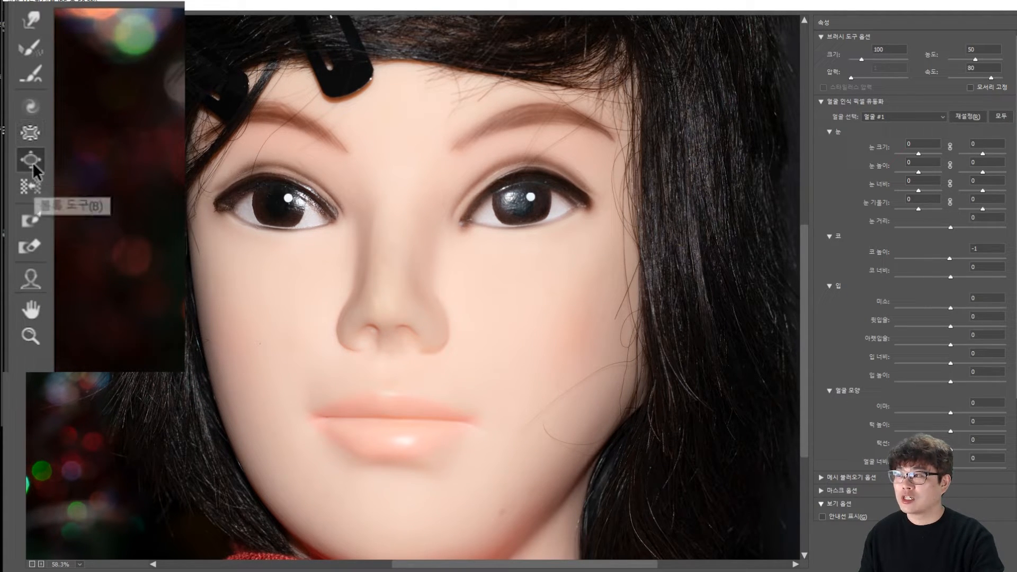
key("bracketright")
key("bracketright")
key("bracketright")
key("bracketright")
key("bracketright")
key("bracketright")
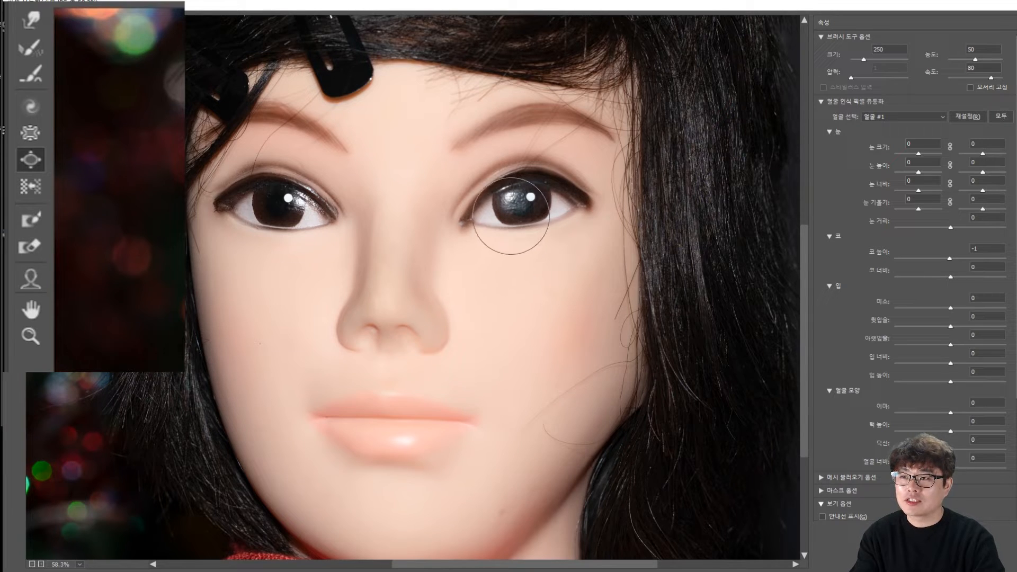
left_click(527, 213)
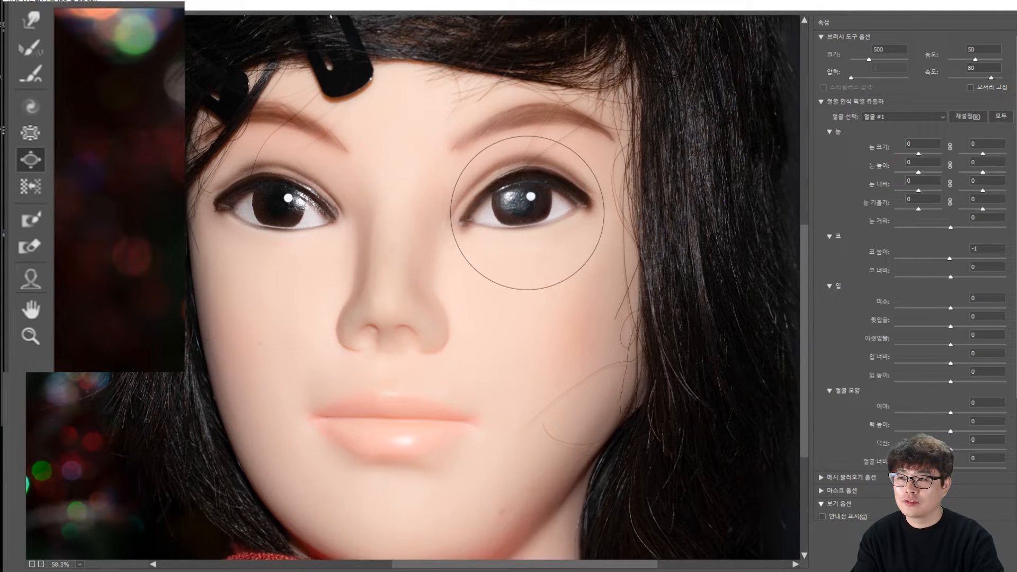
Try bloating the same eye with the brush at 500, and enlarge the brush to 900.
key("bracketright")
key("bracketright")
left_click(528, 208)
left_click(528, 207)
key("bracketright")
key("bracketright")
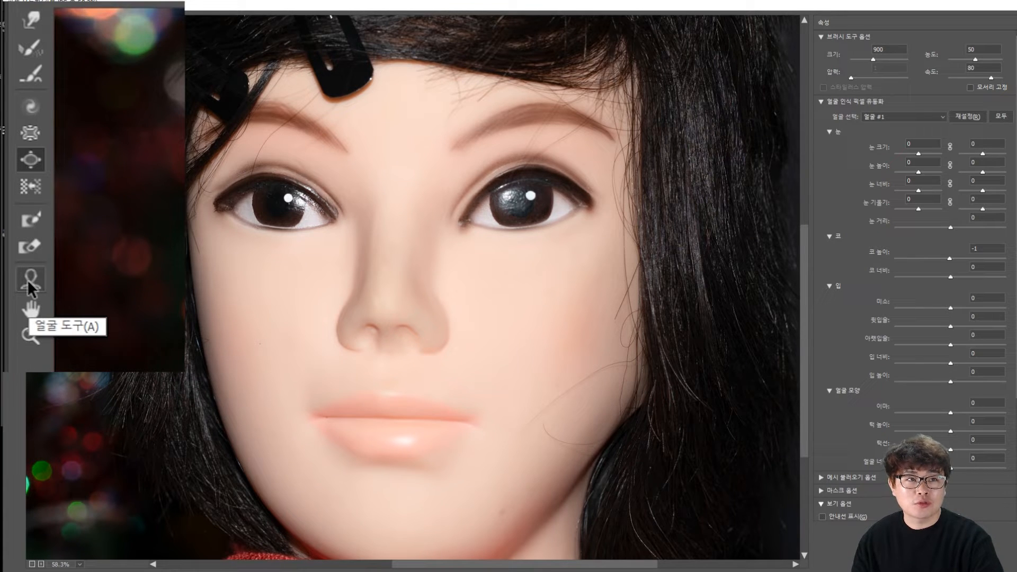
Try displacing the hair beside the right-hand cheek with the Push Left tool and a greatly enlarged brush, and undo the stroke.
key("ctrl+minus")
key("ctrl+minus")
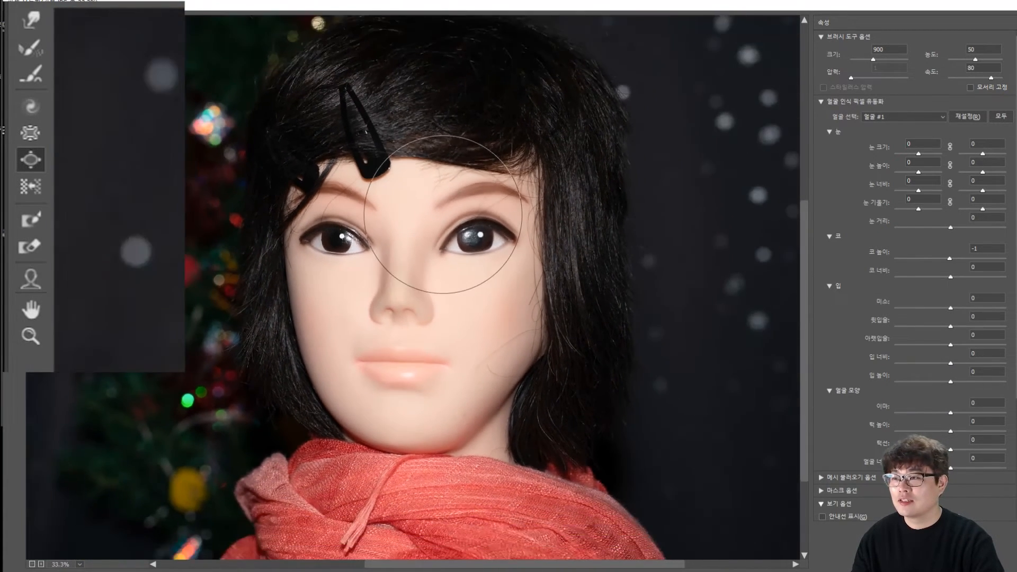
scroll(443, 214, "down", 4)
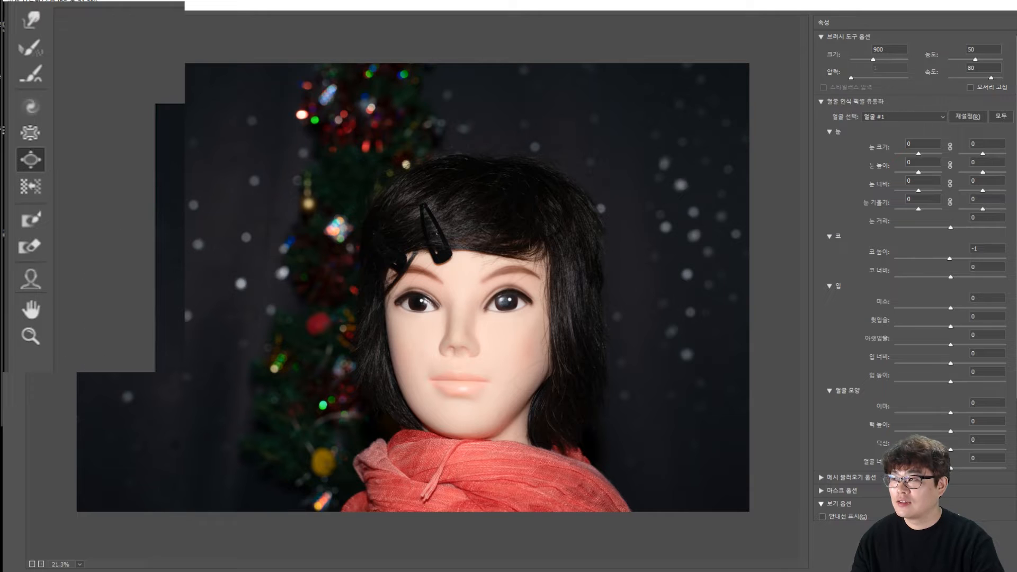
left_click(24, 194)
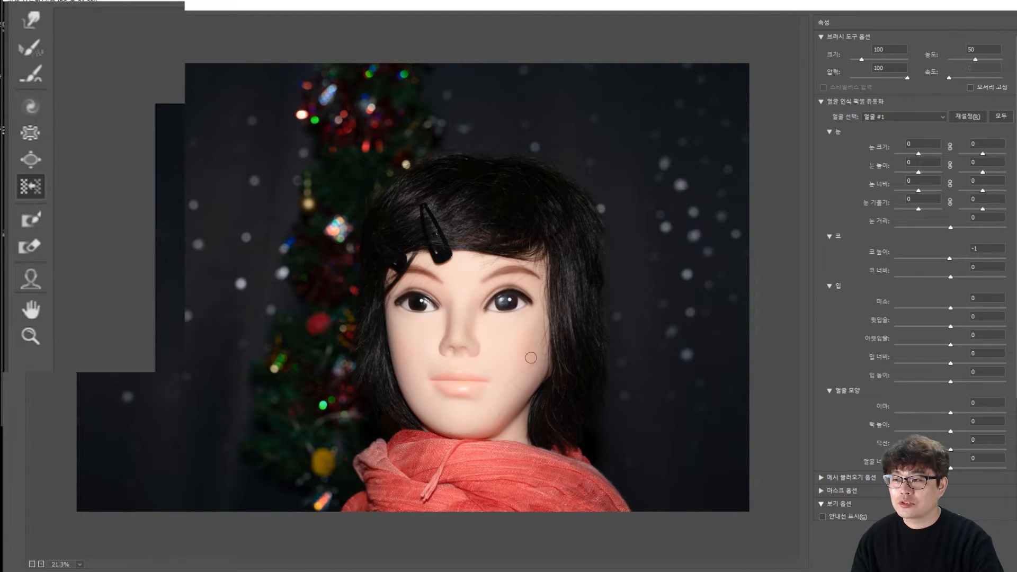
key("bracketright")
key("bracketright")
key("bracketright")
key("bracketright")
key("bracketright")
key("bracketright")
key("bracketright")
key("bracketright")
key("bracketright")
key("bracketright")
key("bracketright")
key("bracketright")
key("bracketright")
key("bracketright")
key("bracketright")
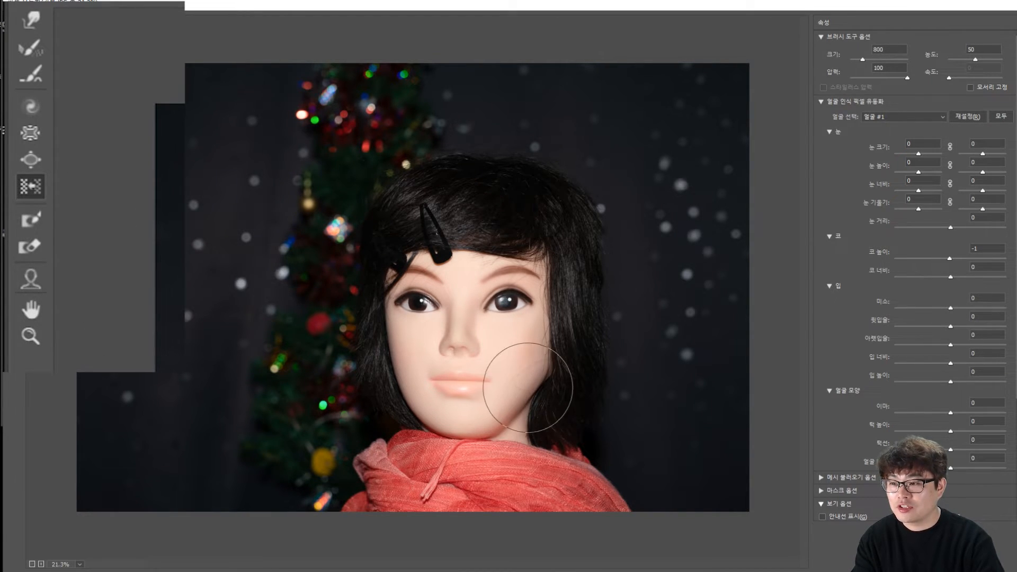
mouse_move(557, 371)
left_mouse_down()
mouse_move(518, 371)
mouse_move(575, 370)
mouse_move(471, 372)
mouse_move(599, 367)
left_mouse_up()
key("ctrl+z")
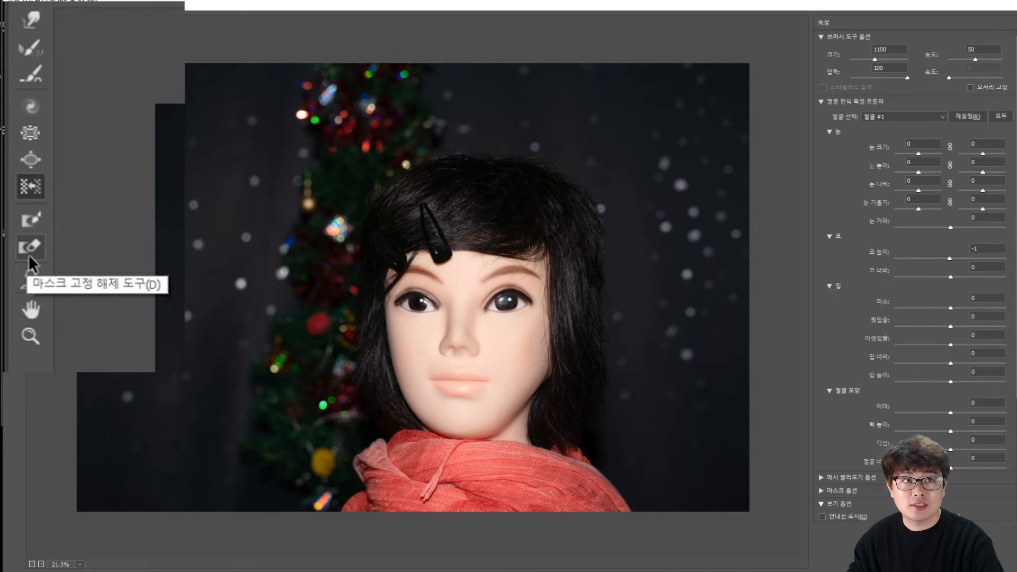
Freeze the left-hand eye and the skin around it with the Freeze Mask tool at brush size 200.
left_click(30, 220)
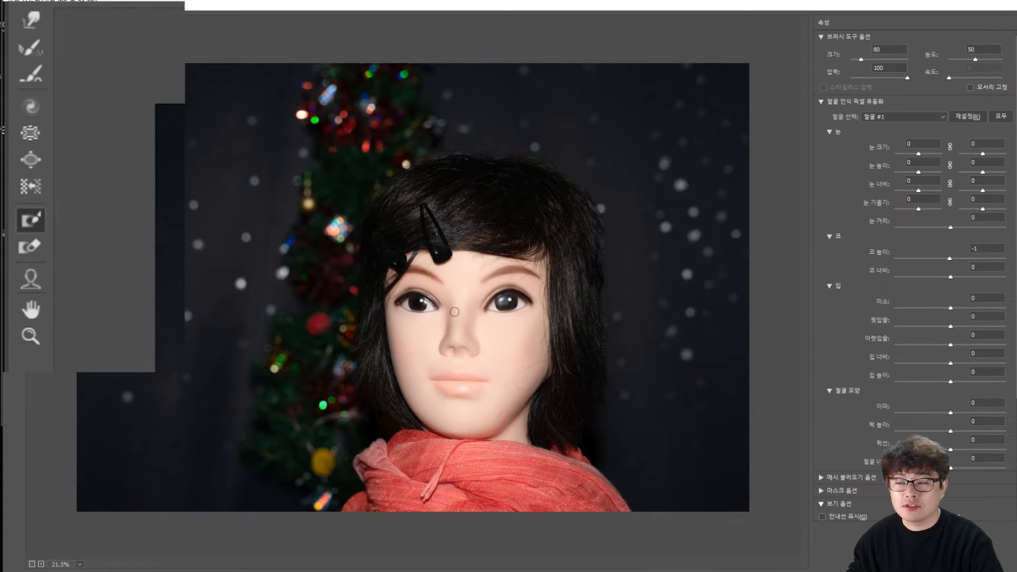
scroll(411, 297, "up", 5)
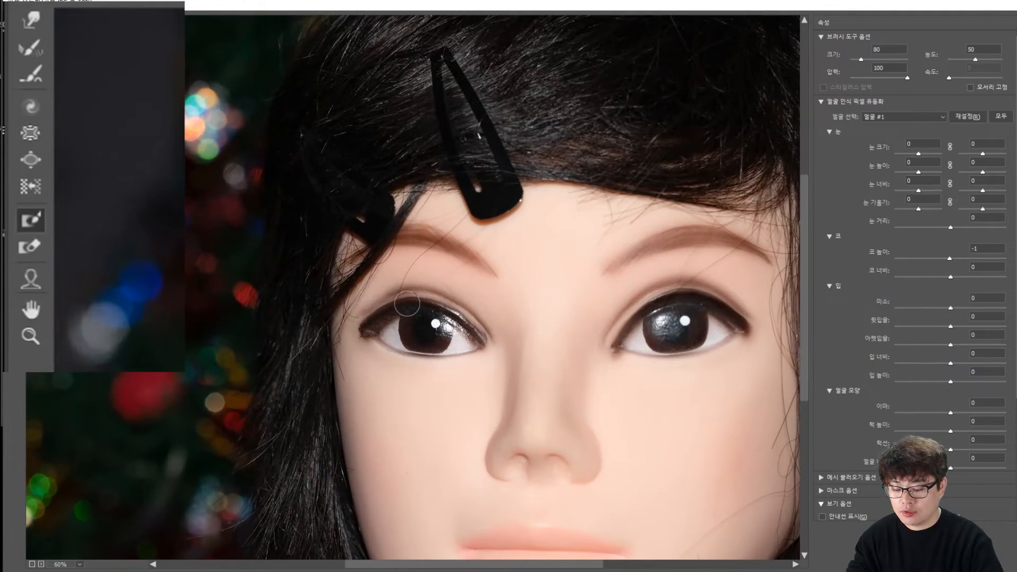
key("bracketright")
key("bracketright")
key("bracketright")
key("bracketright")
key("bracketright")
left_click_drag(470, 250, 408, 407)
key("bracketright")
mouse_move(493, 254)
left_mouse_down()
mouse_move(446, 335)
mouse_move(454, 408)
mouse_move(397, 340)
mouse_move(445, 320)
mouse_move(406, 228)
mouse_move(425, 194)
mouse_move(397, 159)
left_mouse_up()
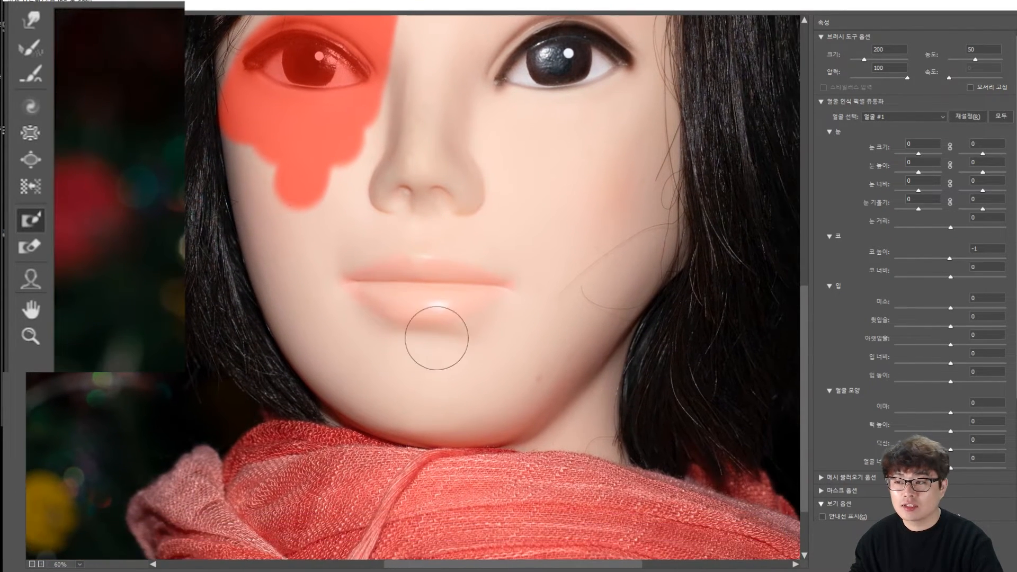
Try pulling the right-hand cheek toward the nose with the Forward Warp brush at size 1100, and undo the stroke.
scroll(445, 205, "down", 5)
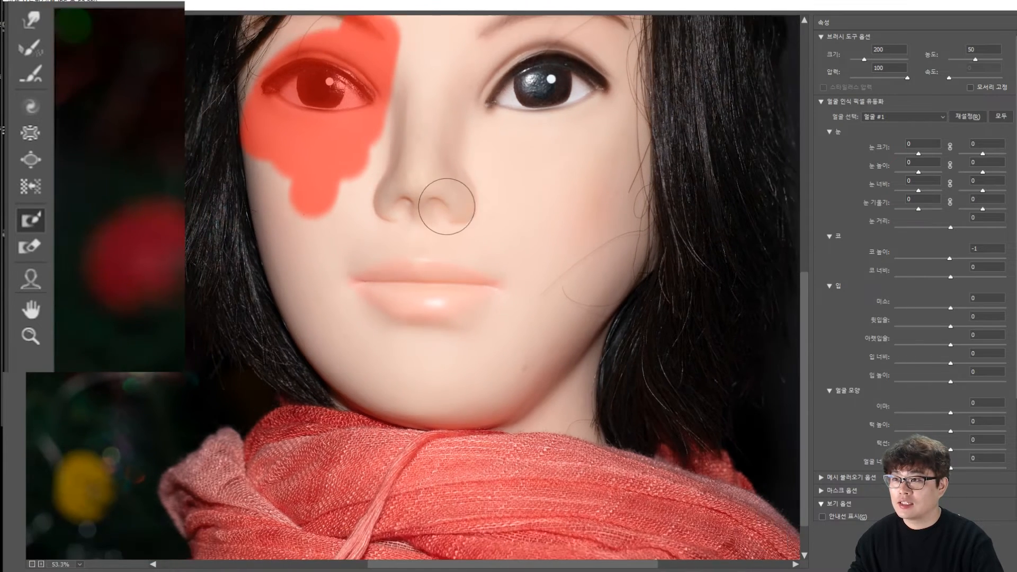
scroll(398, 194, "down", 2)
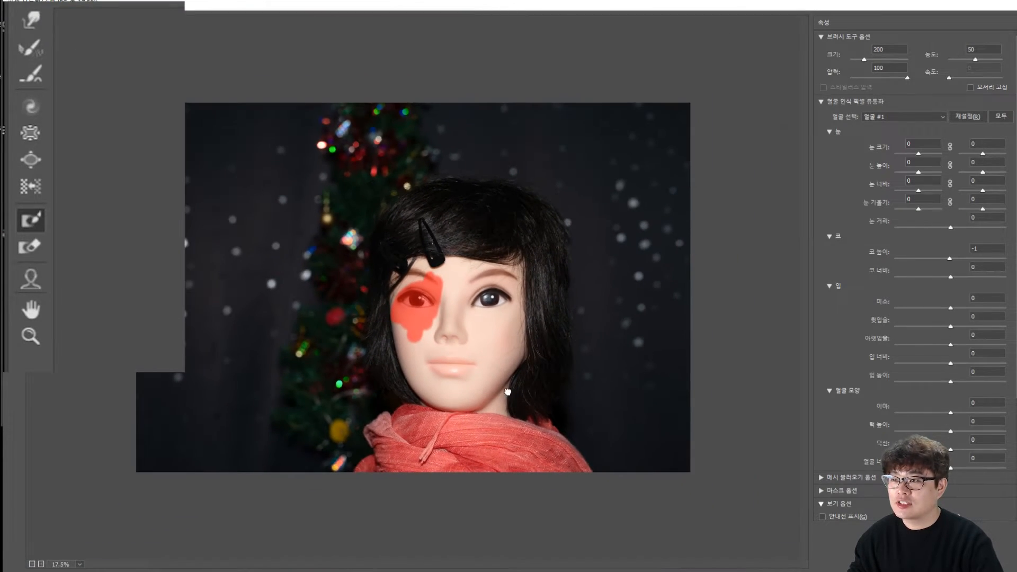
scroll(498, 341, "up", 2)
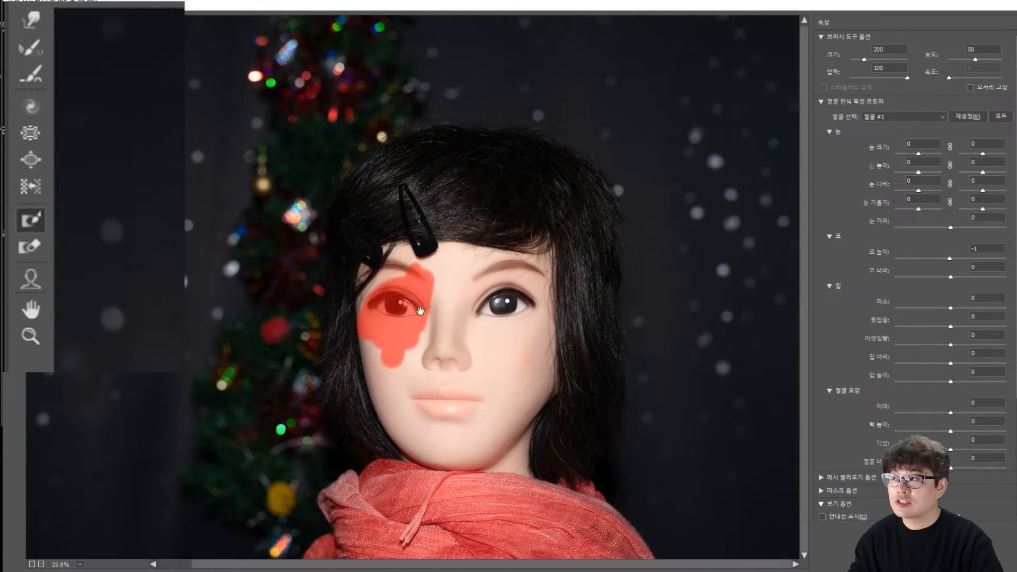
left_click(28, 27)
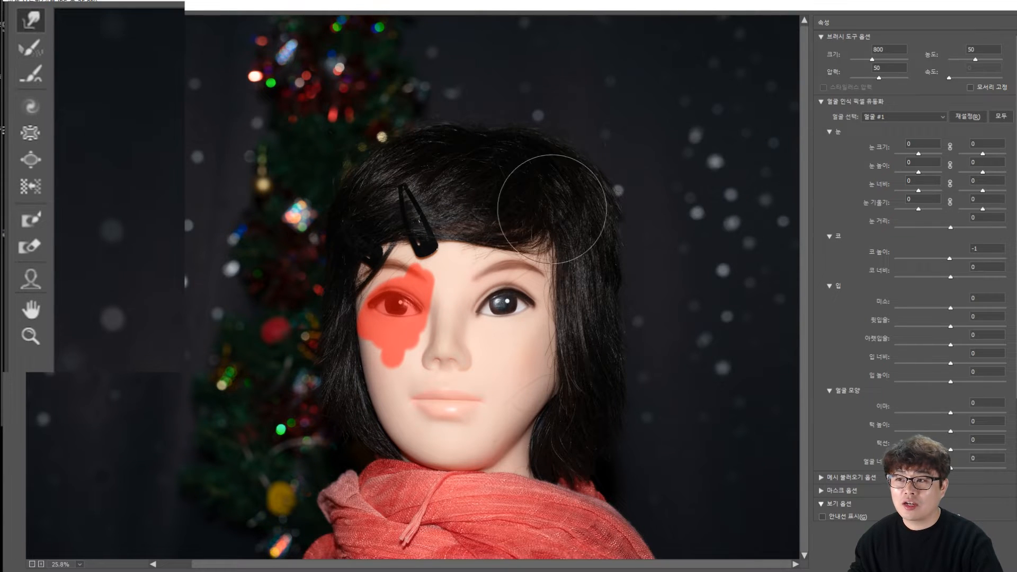
key("bracketright")
key("bracketright")
key("bracketright")
key("bracketright")
key("bracketright")
key("bracketright")
key("bracketright")
key("bracketright")
key("bracketright")
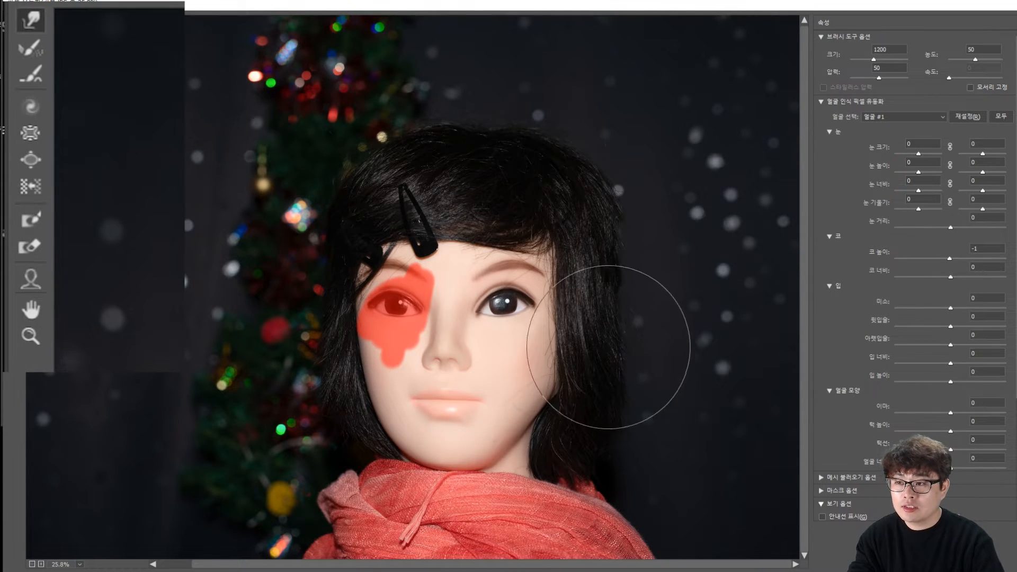
key("bracketright")
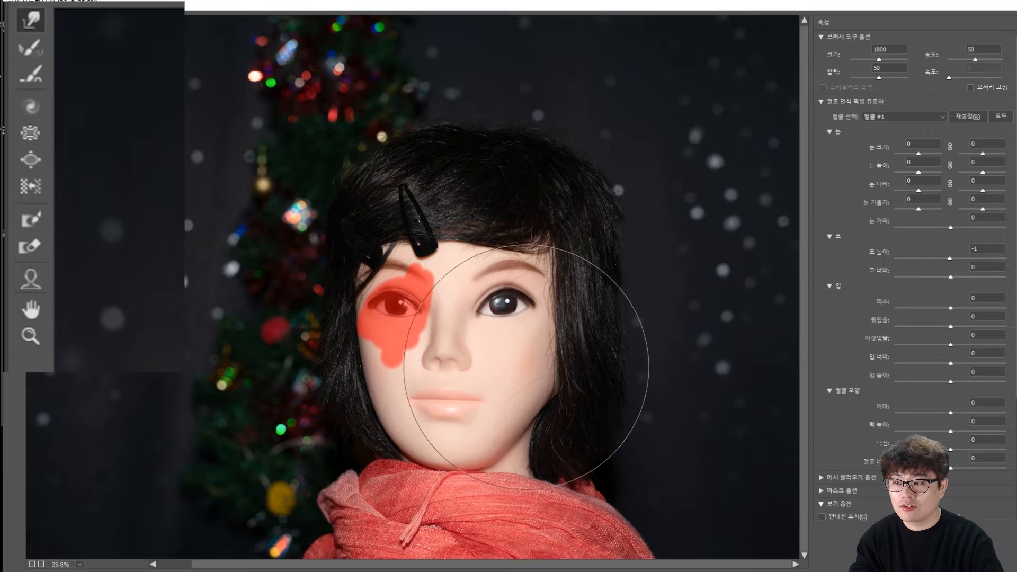
key("bracketleft")
key("bracketleft")
key("bracketleft")
key("bracketleft")
key("bracketleft")
key("bracketleft")
key("bracketleft")
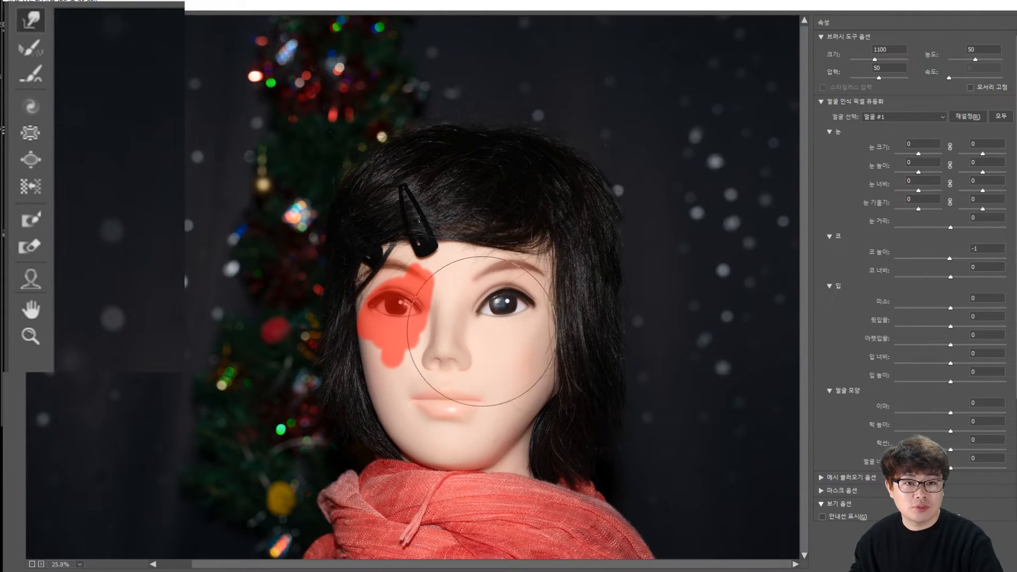
left_click_drag(506, 356, 475, 352)
key("ctrl+z")
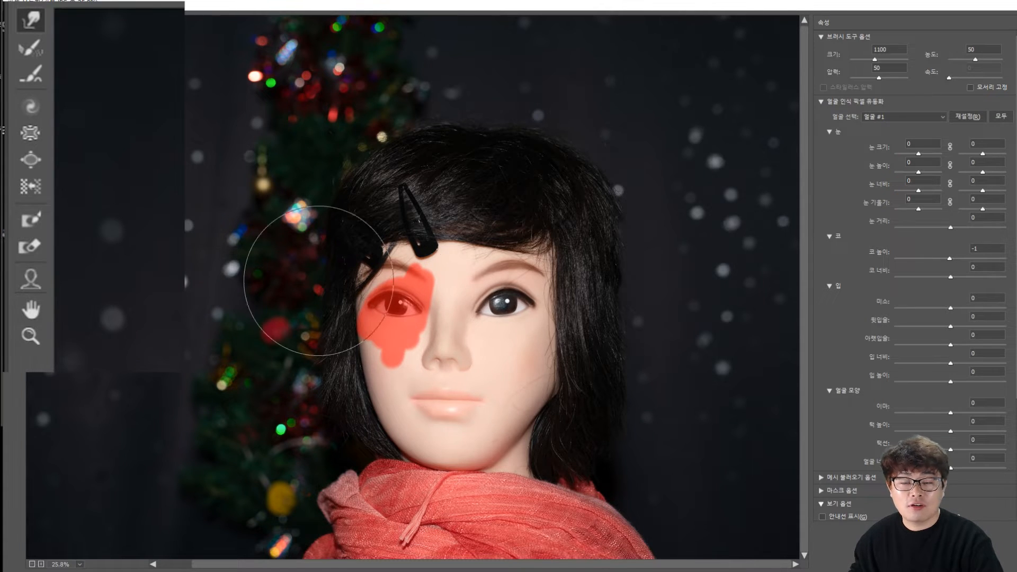
Freeze the right-hand eye and its surrounding skin with the Freeze Mask tool.
left_click(31, 220)
mouse_move(491, 312)
left_mouse_down()
mouse_move(531, 305)
mouse_move(495, 294)
mouse_move(494, 315)
mouse_move(523, 286)
mouse_move(470, 300)
mouse_move(525, 295)
mouse_move(471, 308)
mouse_move(508, 325)
mouse_move(544, 316)
mouse_move(512, 321)
mouse_move(548, 299)
left_mouse_up()
Try warping the right-hand cheek toward the nose with both eyes frozen, and undo the stroke.
left_click(31, 20)
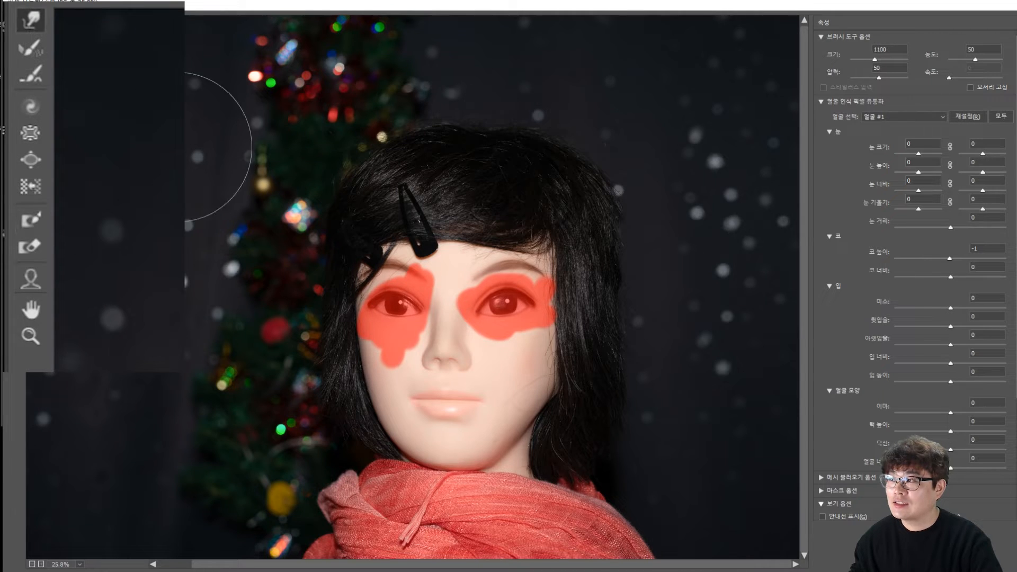
mouse_move(510, 350)
left_mouse_down()
mouse_move(462, 344)
mouse_move(573, 343)
mouse_move(450, 352)
mouse_move(601, 352)
mouse_move(401, 354)
mouse_move(538, 348)
mouse_move(447, 355)
left_mouse_up()
key("ctrl+alt+z")
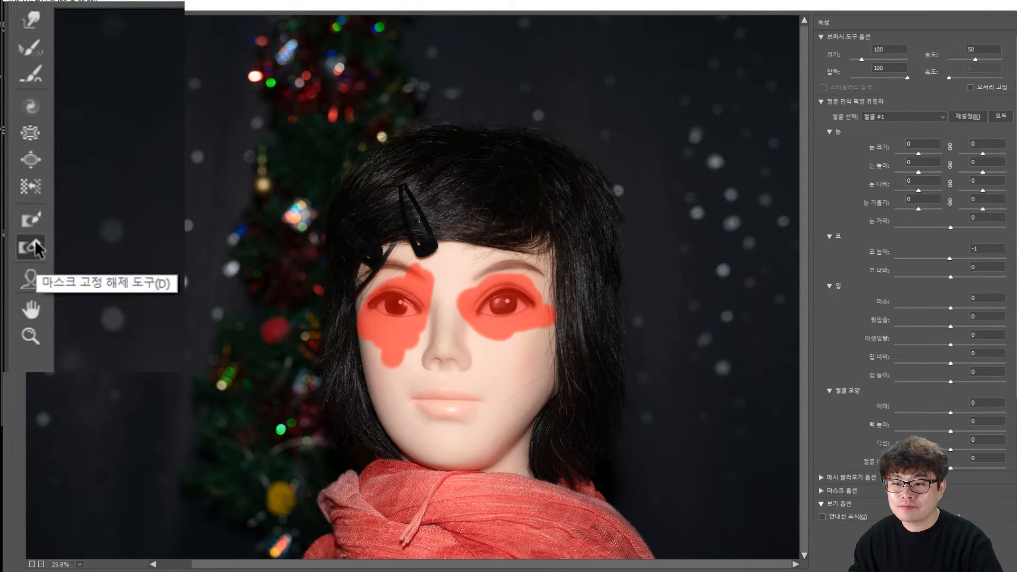
Try yellow and green as the mask color, and return it to red.
left_click(13, 136)
left_click(899, 218)
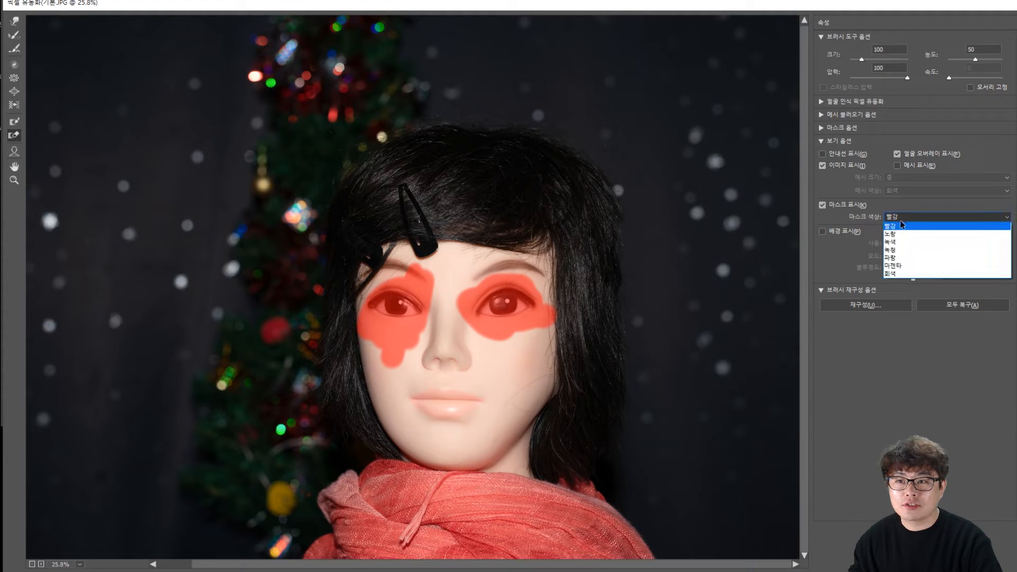
left_click(902, 234)
left_click(911, 216)
left_click(911, 241)
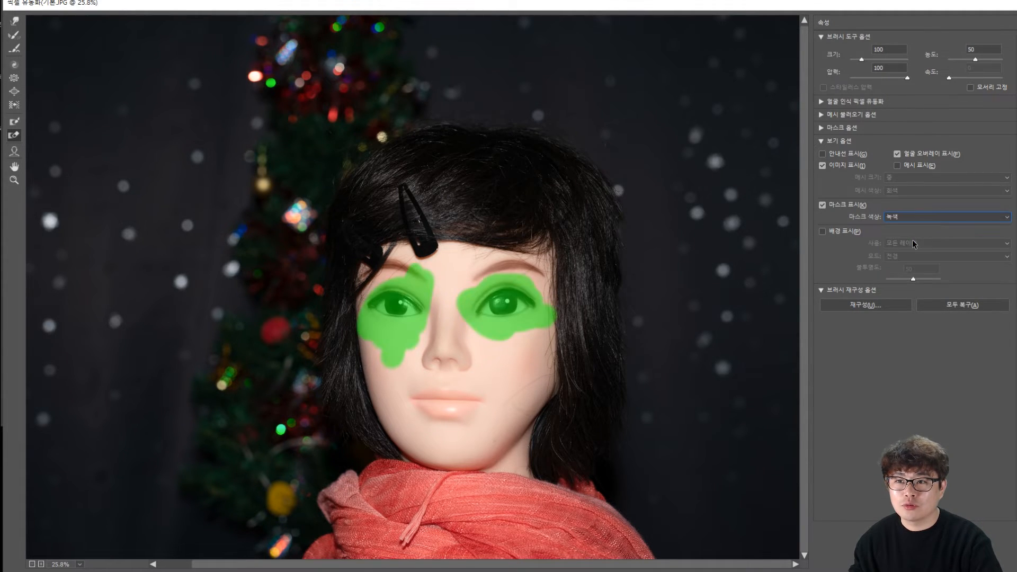
left_click(921, 216)
left_click(919, 227)
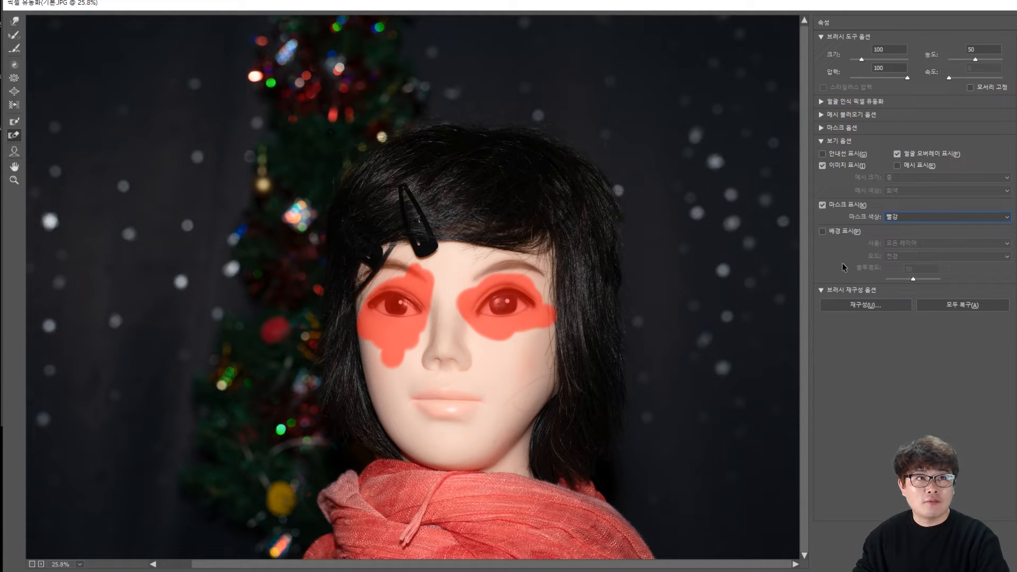
left_click(919, 216)
left_click(911, 242)
left_click(907, 217)
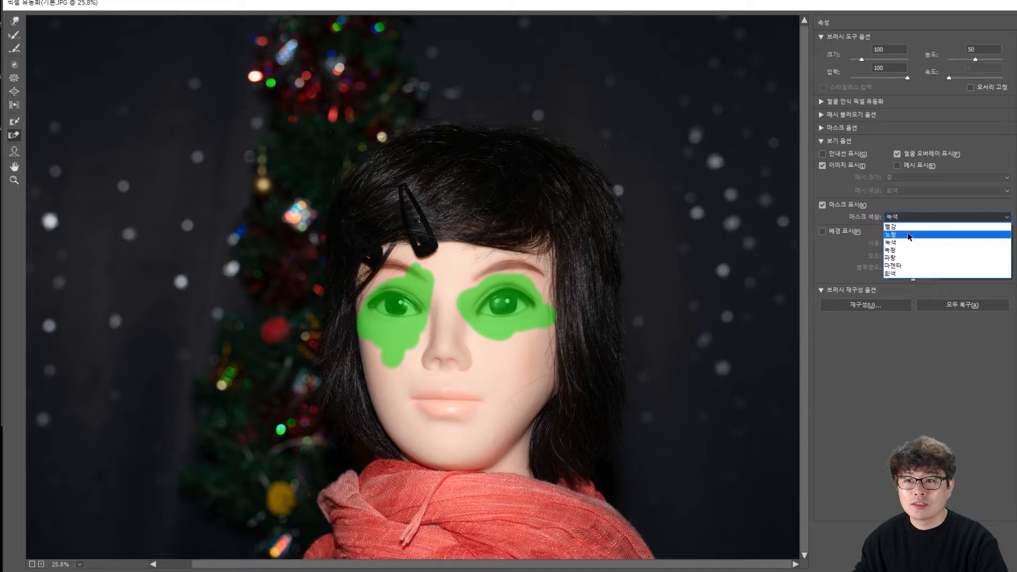
left_click(909, 227)
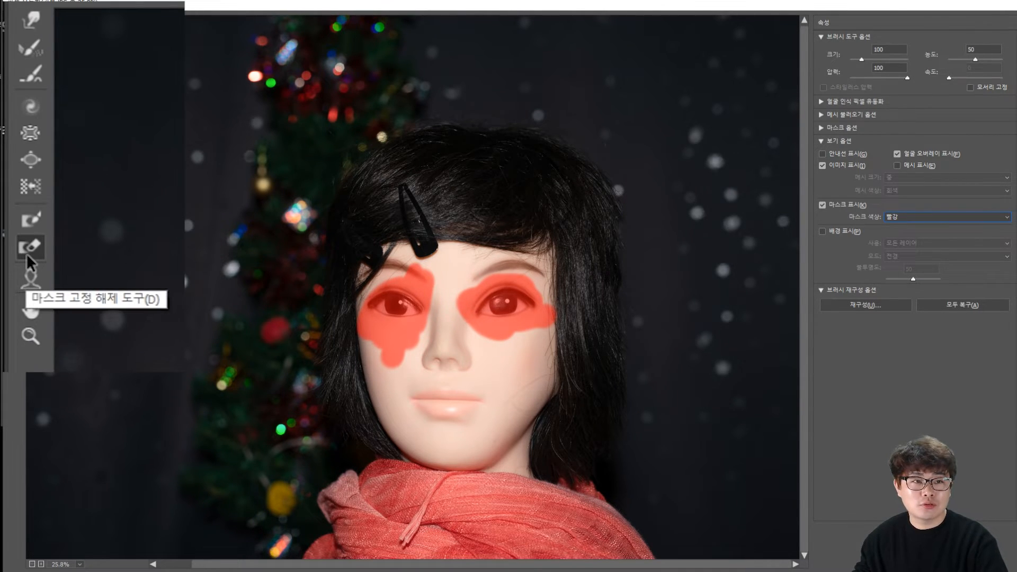
Erase the frozen area around the right-hand eye with the Thaw Mask tool and an enlarged brush.
left_click(29, 253)
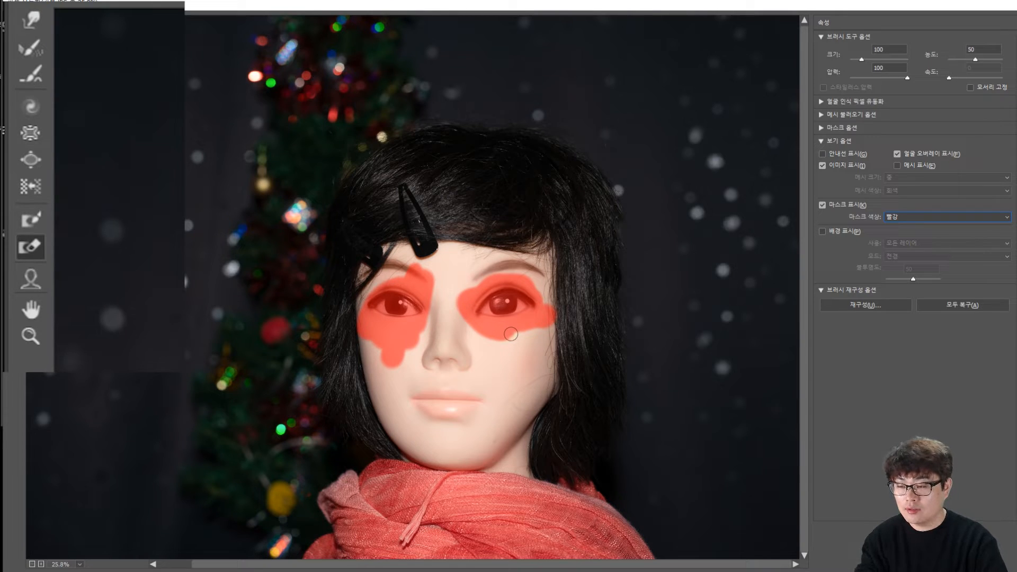
key("bracketright")
mouse_move(514, 353)
left_mouse_down()
mouse_move(499, 337)
mouse_move(598, 295)
mouse_move(478, 319)
mouse_move(560, 286)
mouse_move(549, 288)
mouse_move(456, 313)
mouse_move(483, 298)
mouse_move(481, 273)
mouse_move(463, 308)
mouse_move(549, 293)
left_mouse_up()
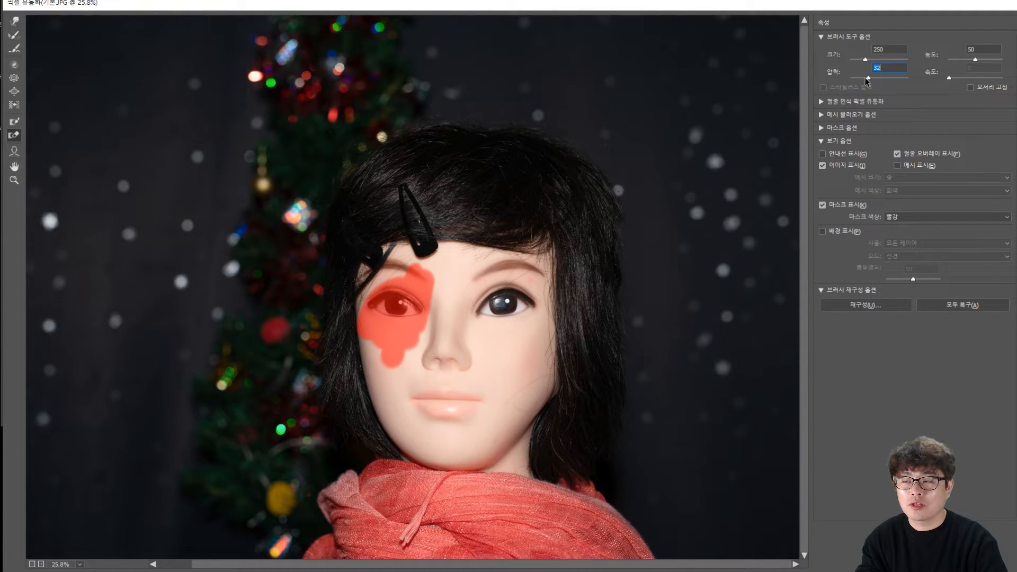
Freeze only the right-hand eye opening again with the Freeze Mask tool at brush size 200.
mouse_move(501, 316)
left_mouse_down()
mouse_move(550, 295)
mouse_move(493, 304)
left_mouse_up()
key("ctrl+plus")
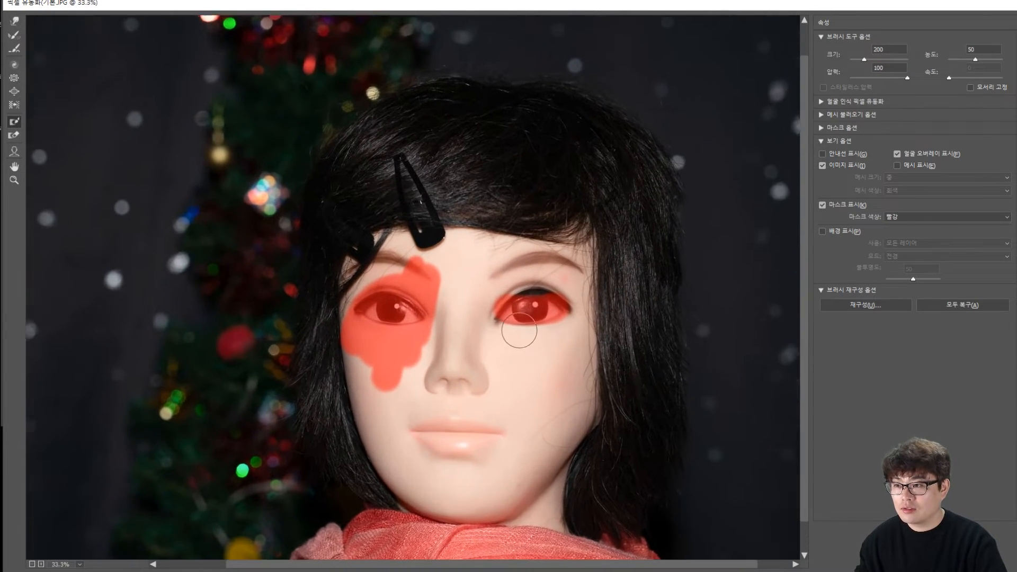
key("ctrl+plus")
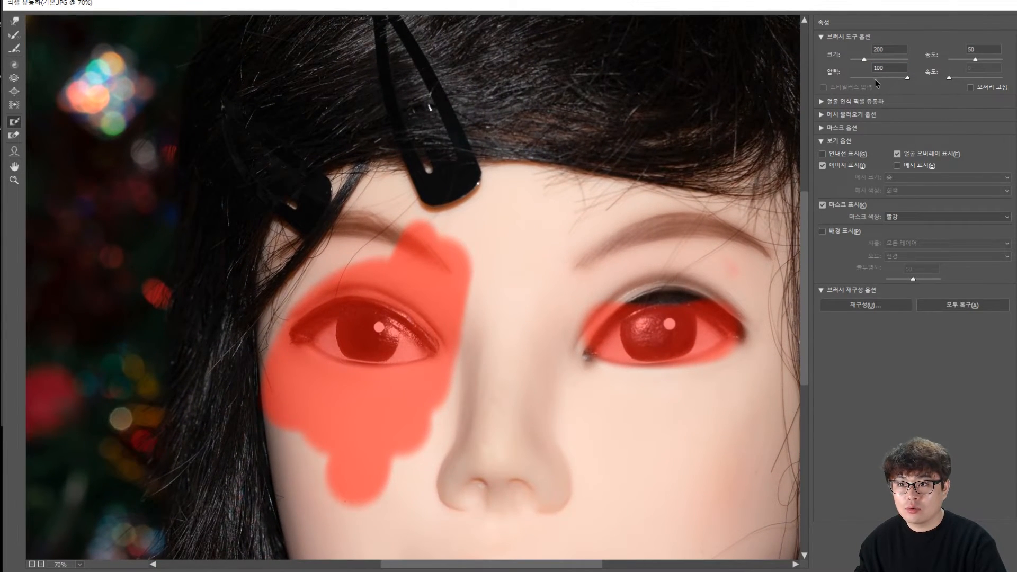
Set the freeze brush pressure to 1 and paint mask strokes under the right-hand eye and beside the nose.
left_click_drag(875, 78, 862, 78)
mouse_move(554, 349)
left_mouse_down()
mouse_move(601, 407)
mouse_move(688, 427)
left_mouse_up()
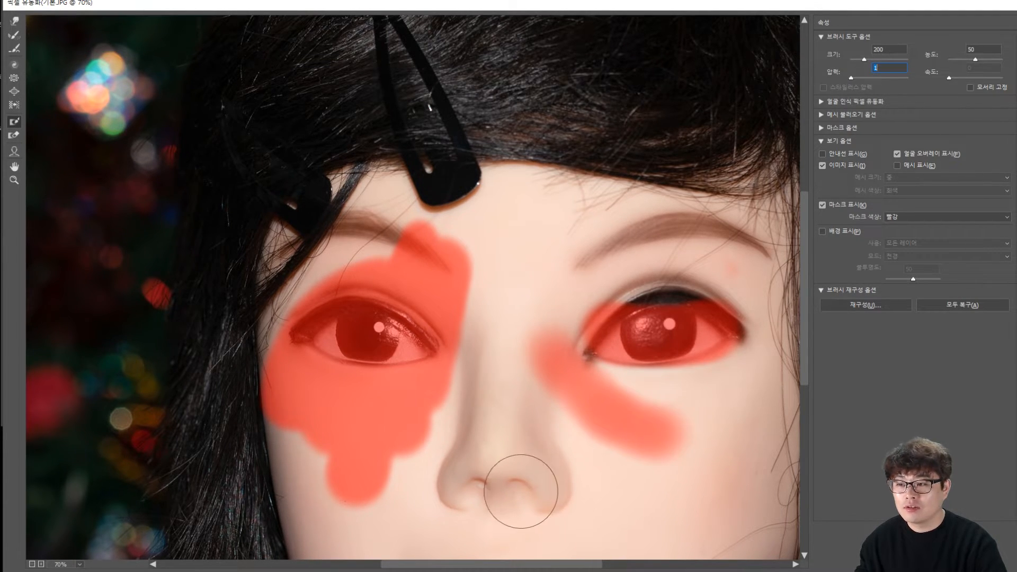
mouse_move(506, 499)
left_mouse_down()
mouse_move(690, 501)
mouse_move(486, 508)
mouse_move(710, 488)
mouse_move(563, 484)
left_mouse_up()
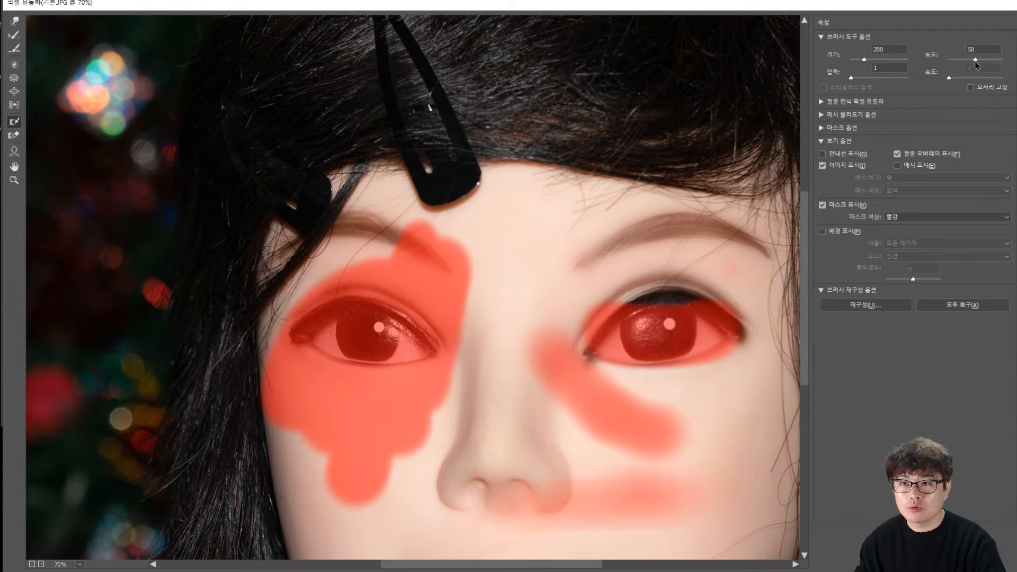
Raise the freeze brush density to 100, dab over the mask stroke beside the nose, and set the density to 58.
left_click_drag(974, 60, 1002, 60)
mouse_move(630, 488)
left_mouse_down()
mouse_move(675, 482)
mouse_move(514, 487)
mouse_move(618, 481)
mouse_move(577, 477)
mouse_move(577, 496)
mouse_move(634, 487)
left_mouse_up()
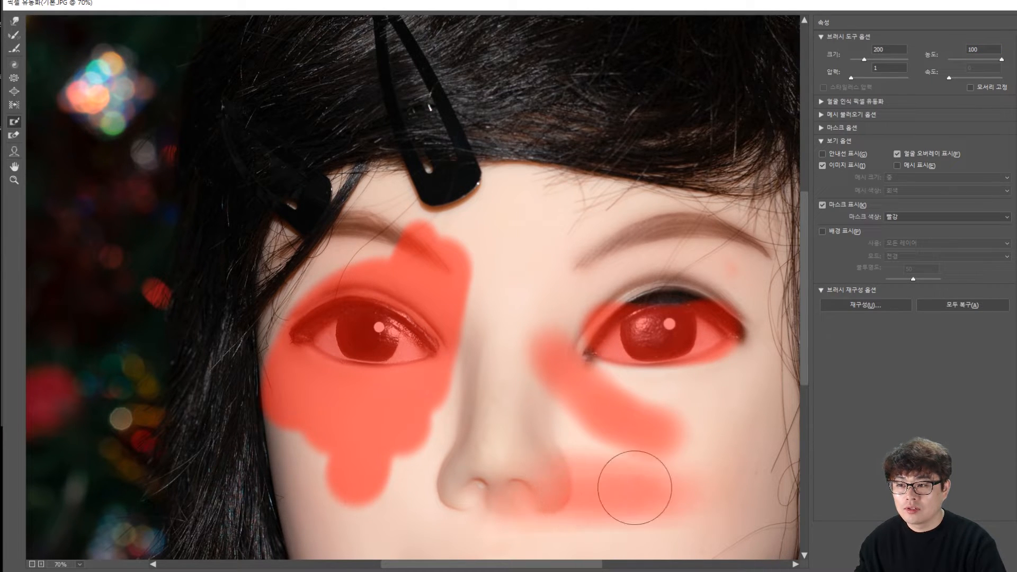
scroll(624, 465, "down", 3)
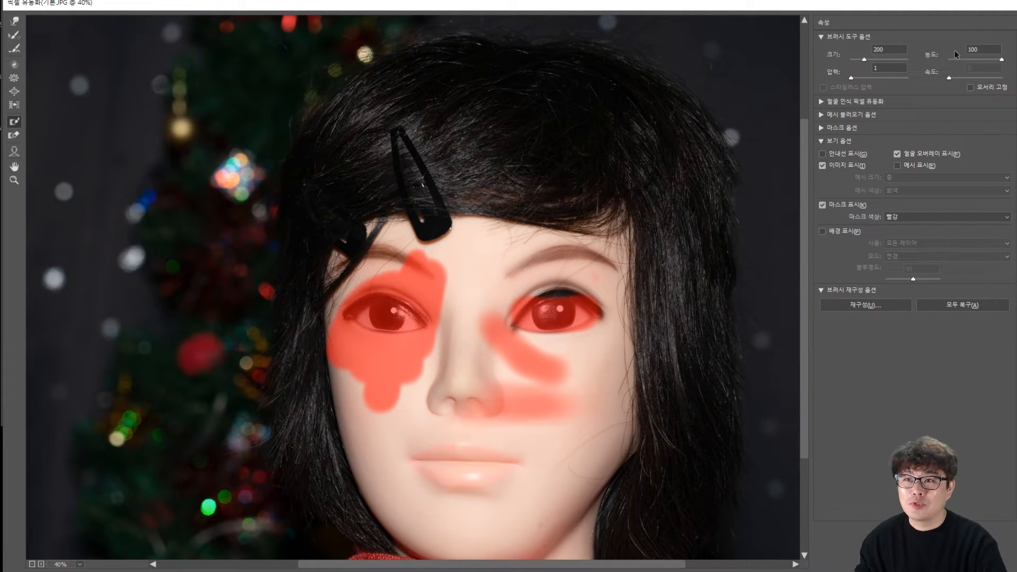
left_click(980, 59)
left_click(13, 123)
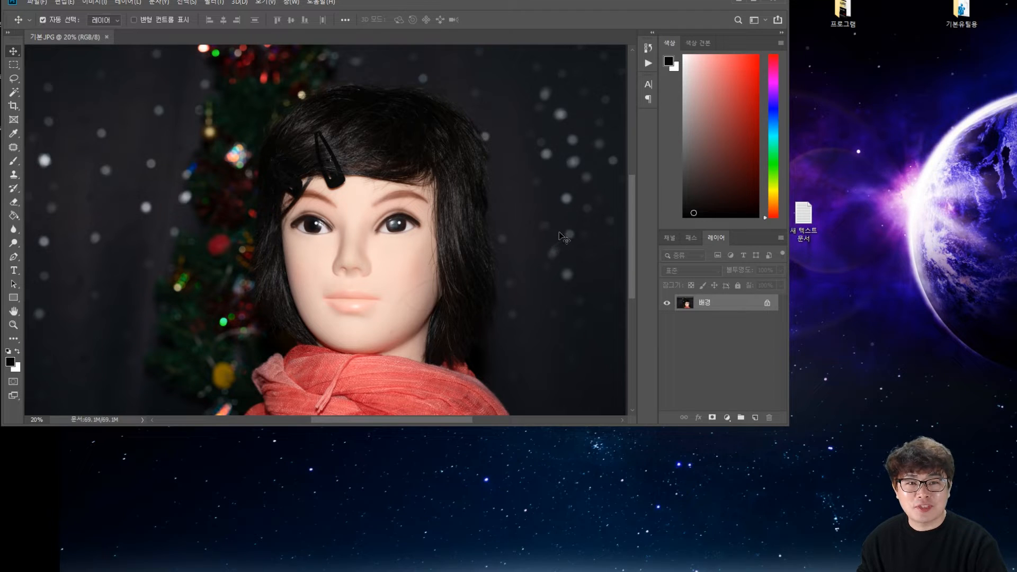
Reopen the Liquify filter on the portrait and activate the Face tool.
key("ctrl+shift+x")
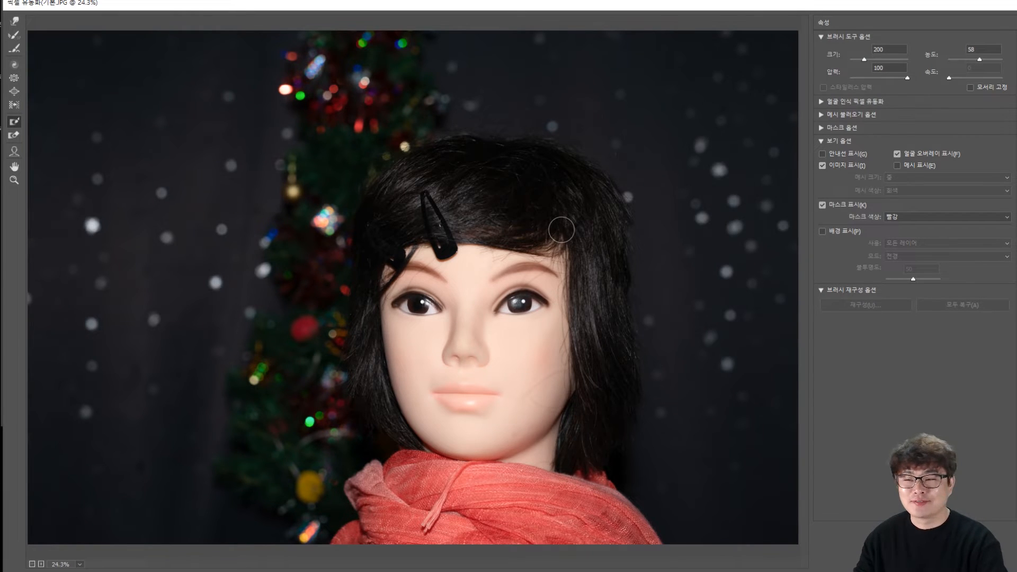
left_click(16, 136)
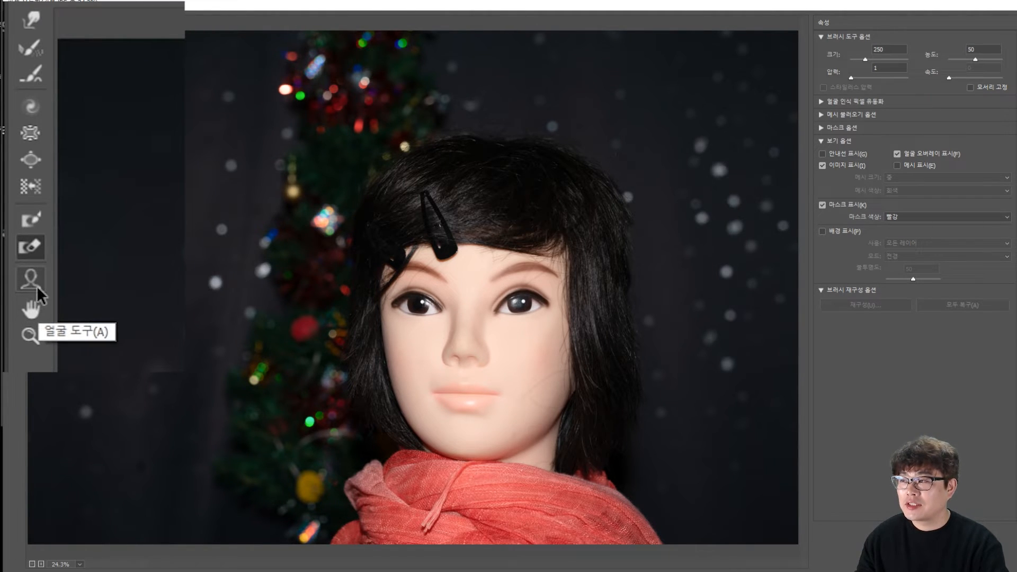
left_click(38, 290)
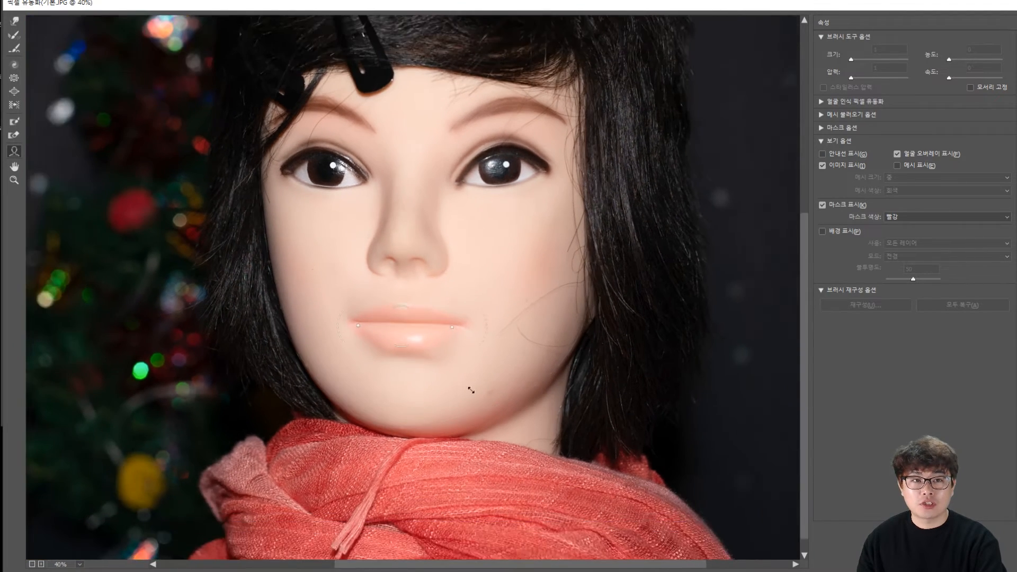
Show the Face-Aware Liquify settings and select Face #1 as the face to adjust.
left_click(820, 103)
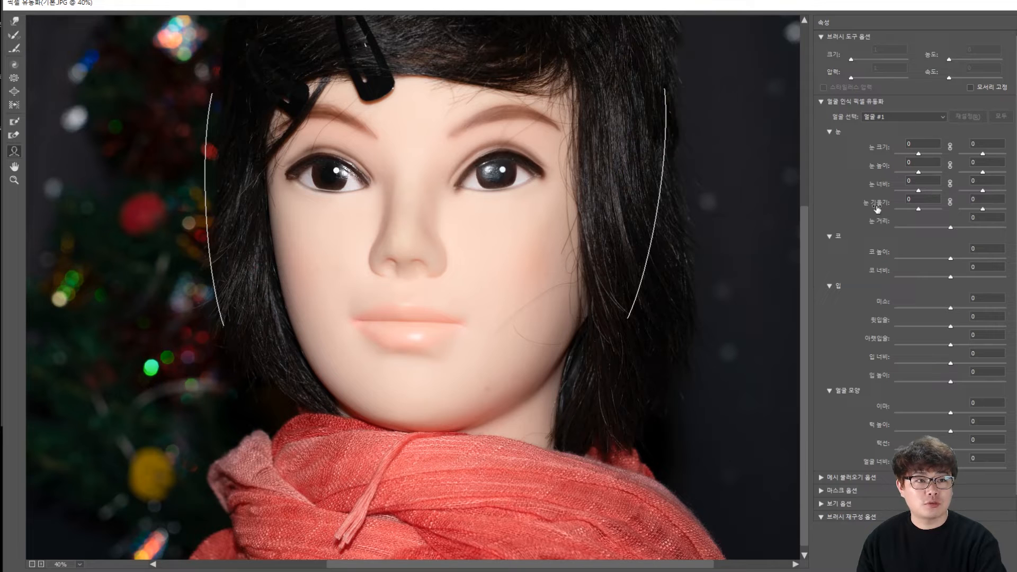
left_click(903, 116)
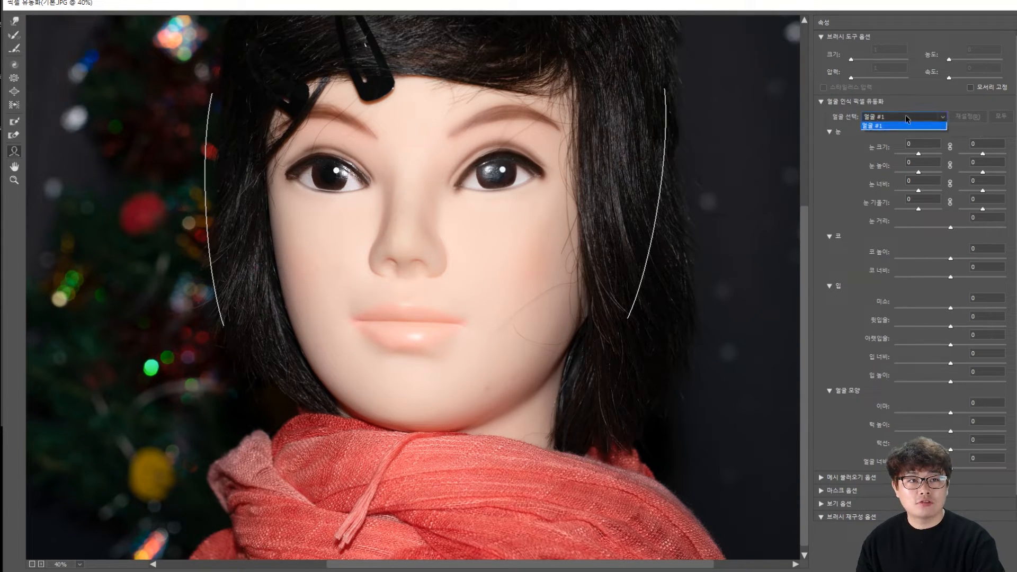
left_click(899, 127)
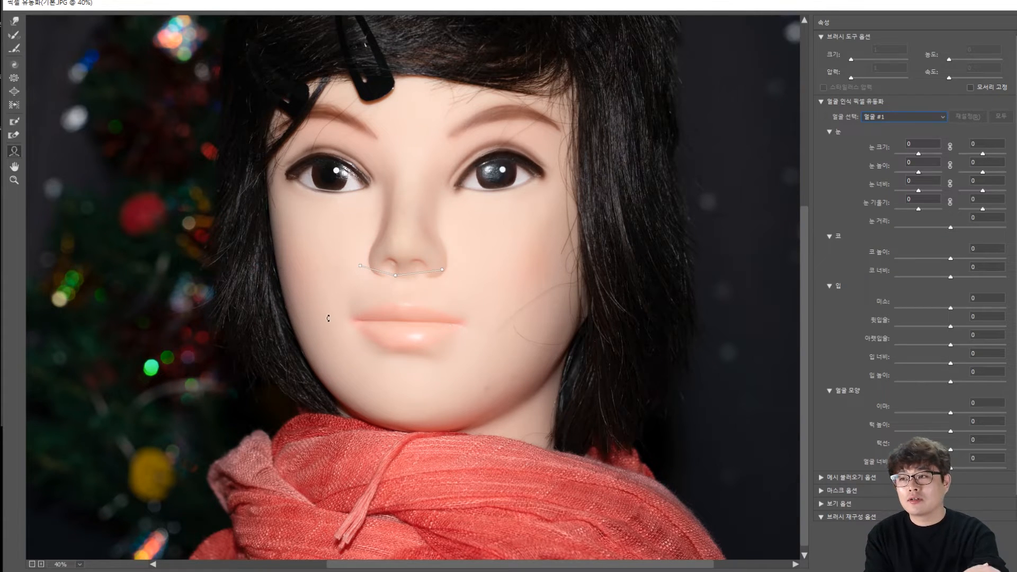
Try the face shape adjustments, leaving the forehead at -1 and the chin height at -4.
left_click_drag(565, 234, 541, 290)
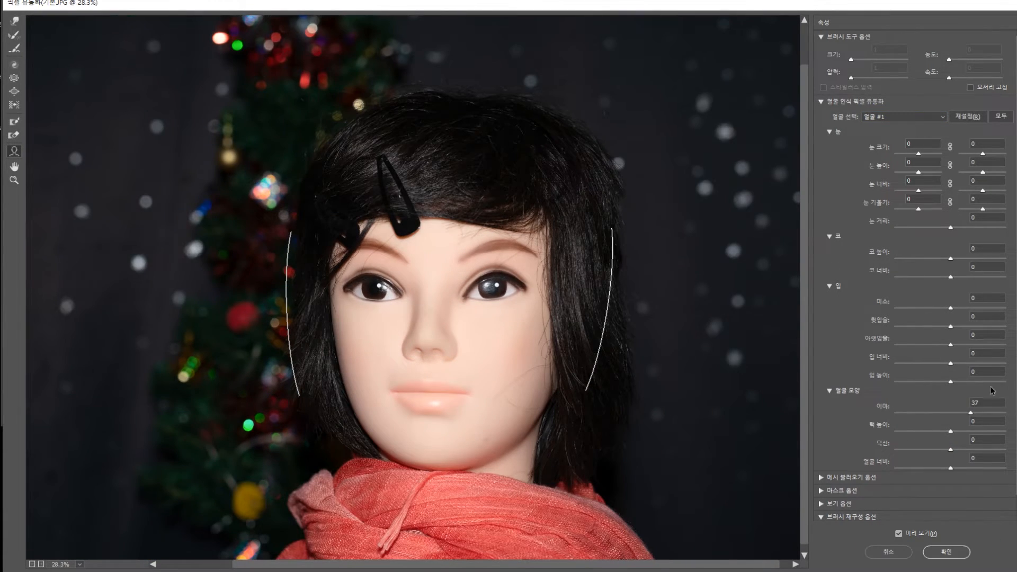
left_click(949, 431)
left_click(894, 431)
left_click_drag(894, 431, 948, 435)
left_click(948, 414)
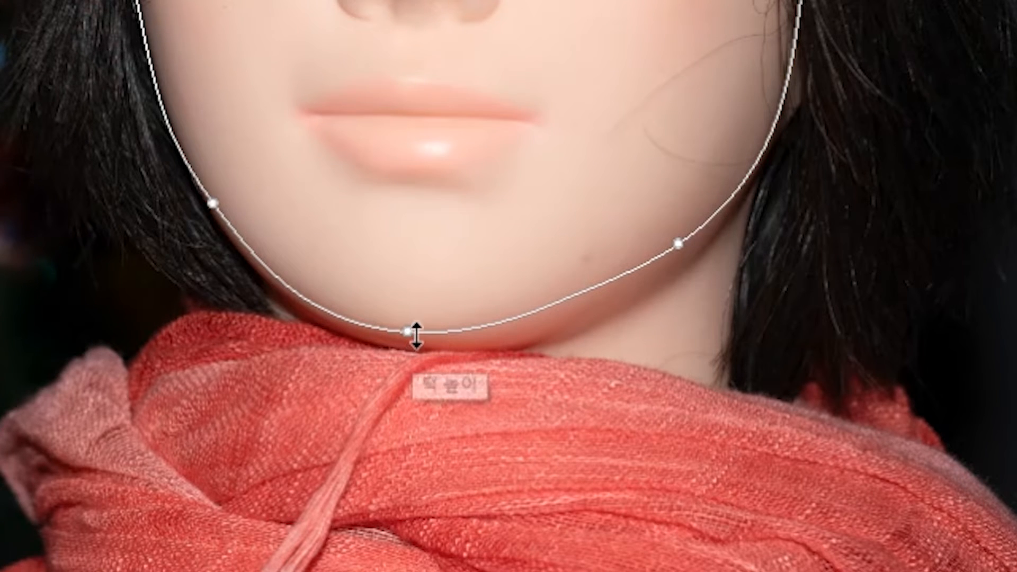
Reshape the chin outline to a chin height of -100 and bring the value back to -2.
left_click_drag(444, 329, 462, 142)
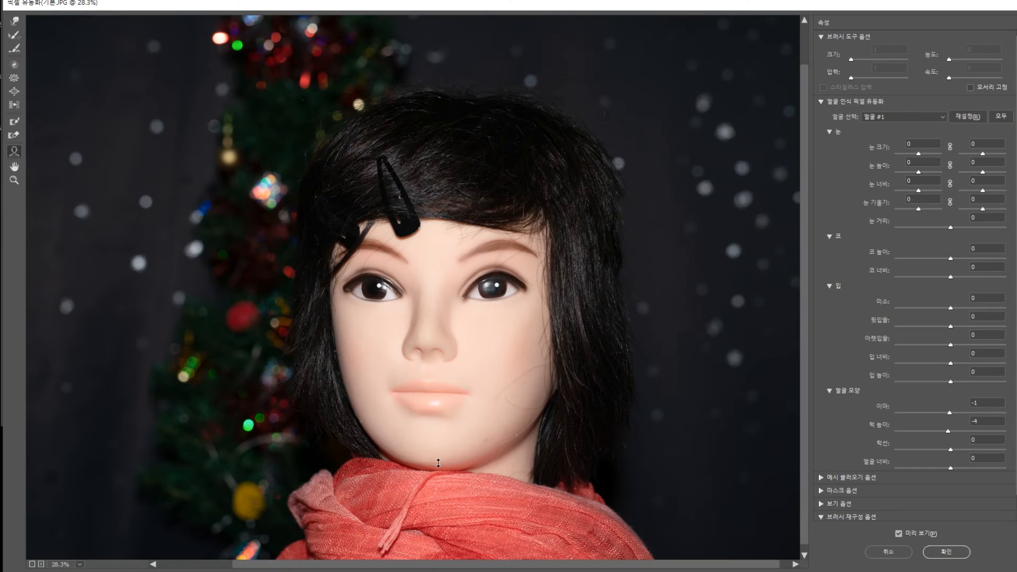
scroll(450, 439, "down", 1)
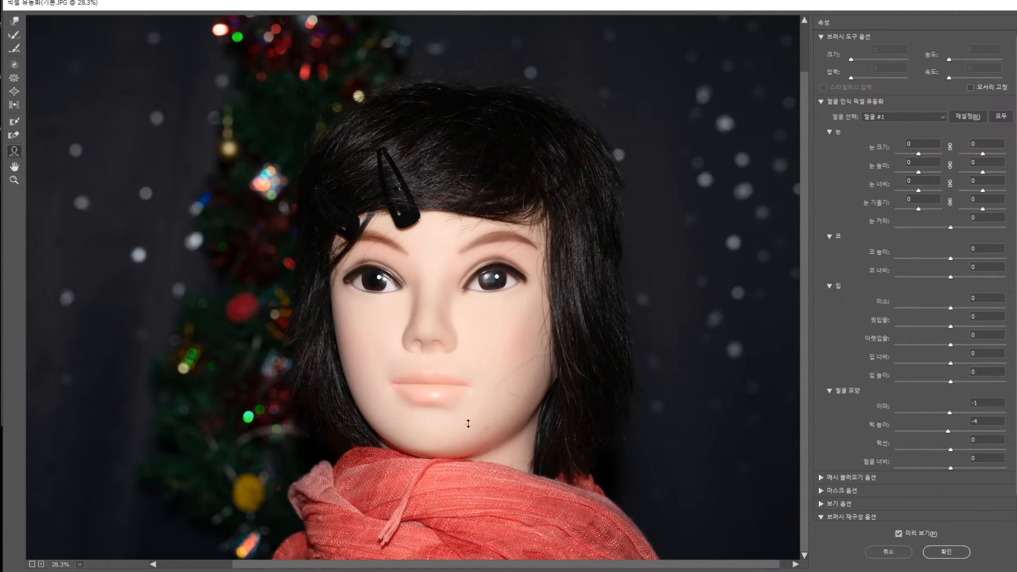
left_click_drag(452, 488, 455, 495)
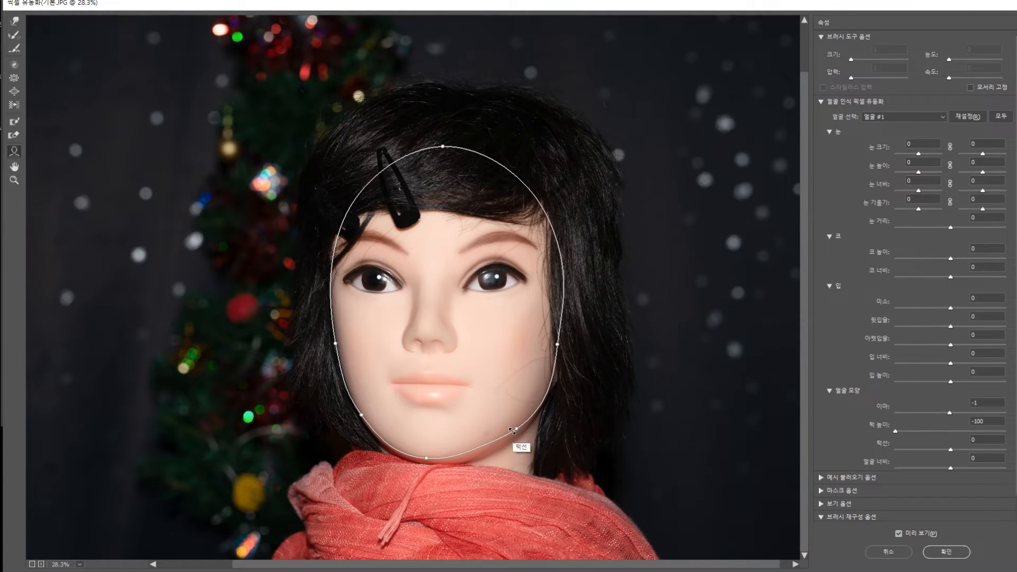
left_click_drag(948, 449, 823, 454)
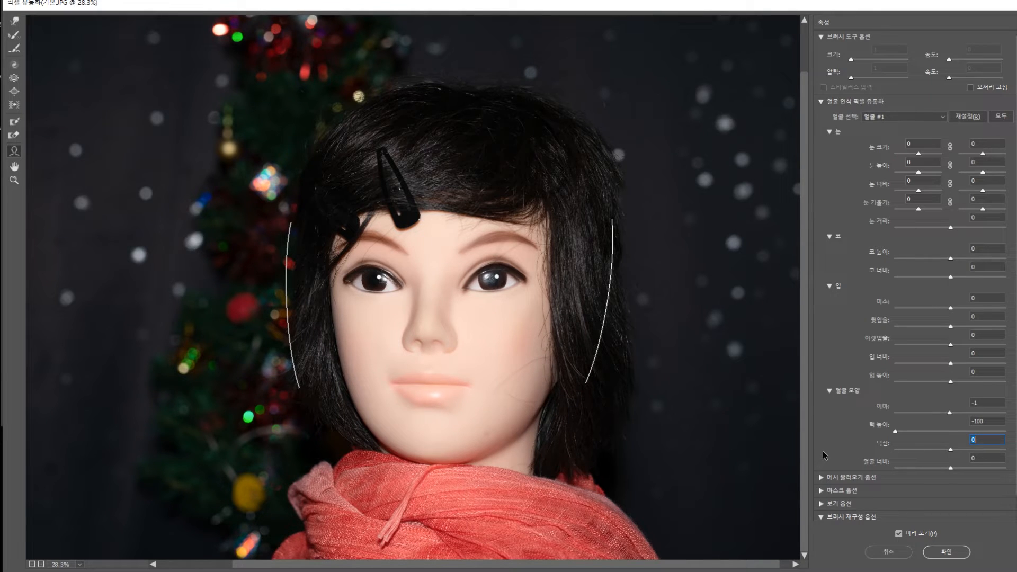
mouse_move(950, 449)
left_mouse_down()
mouse_move(1009, 452)
mouse_move(930, 449)
mouse_move(947, 451)
left_mouse_up()
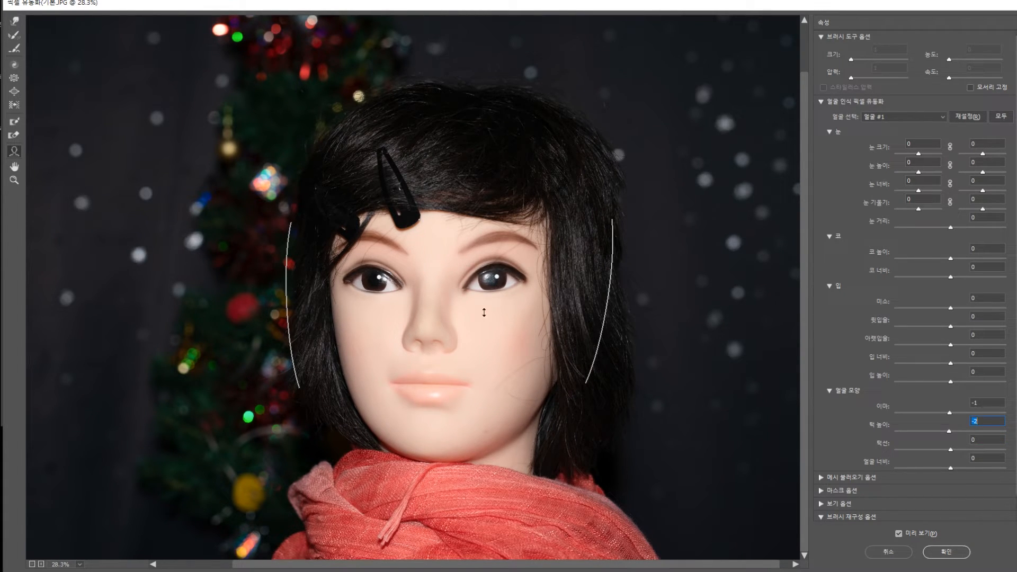
Try pushing the right-hand jawline inward using the Forward Warp tool with brush size 1400.
left_click(14, 21)
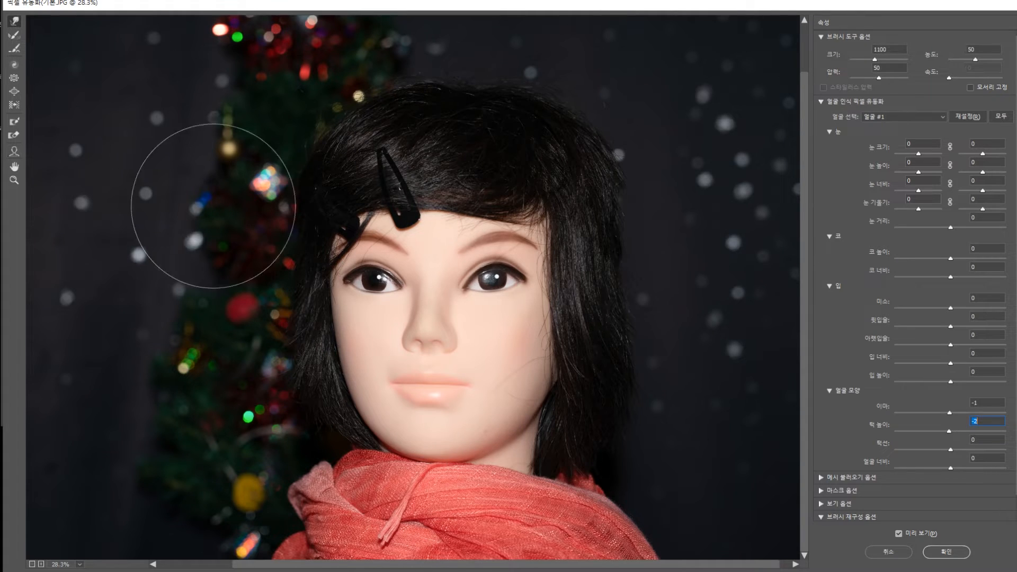
key("bracketright")
key("bracketright")
key("bracketright")
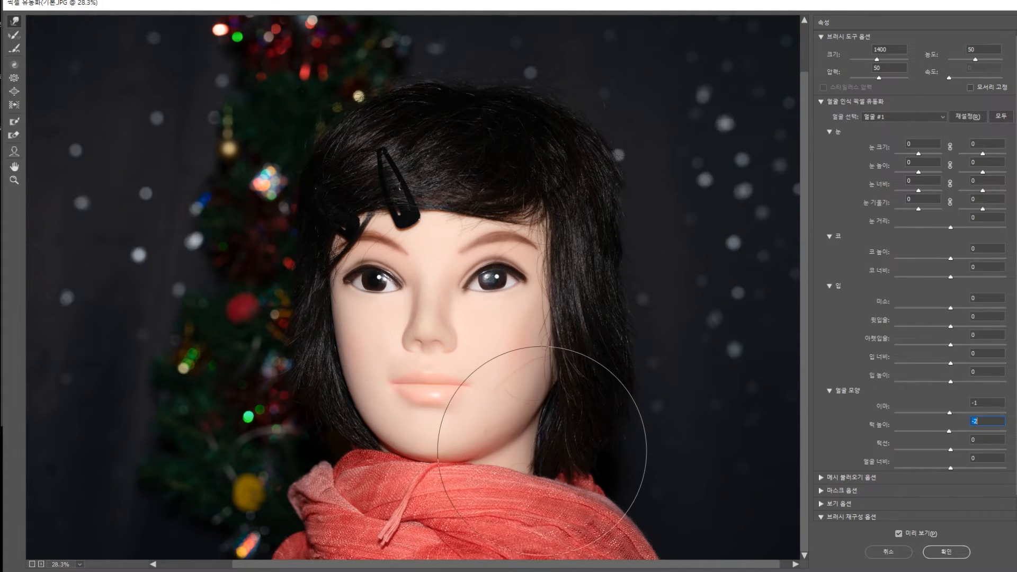
left_click_drag(542, 451, 533, 431)
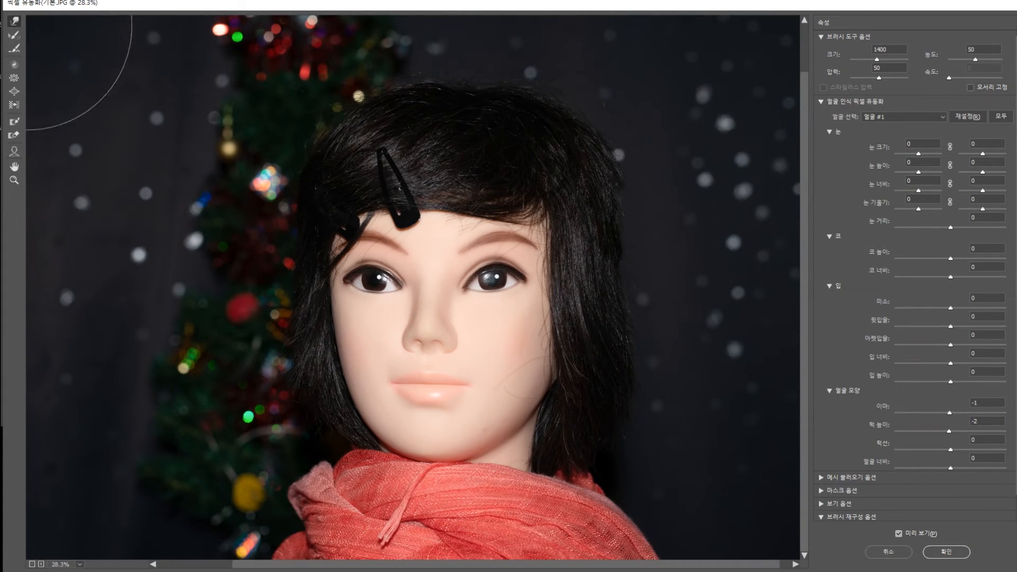
Freeze the neck, hair and scarf beside the right-hand jaw for a warp, and erase that mask with the Thaw Mask tool.
left_click(15, 121)
mouse_move(499, 494)
left_mouse_down()
mouse_move(519, 486)
mouse_move(595, 512)
mouse_move(550, 484)
mouse_move(628, 508)
mouse_move(543, 449)
mouse_move(557, 363)
mouse_move(540, 424)
left_mouse_up()
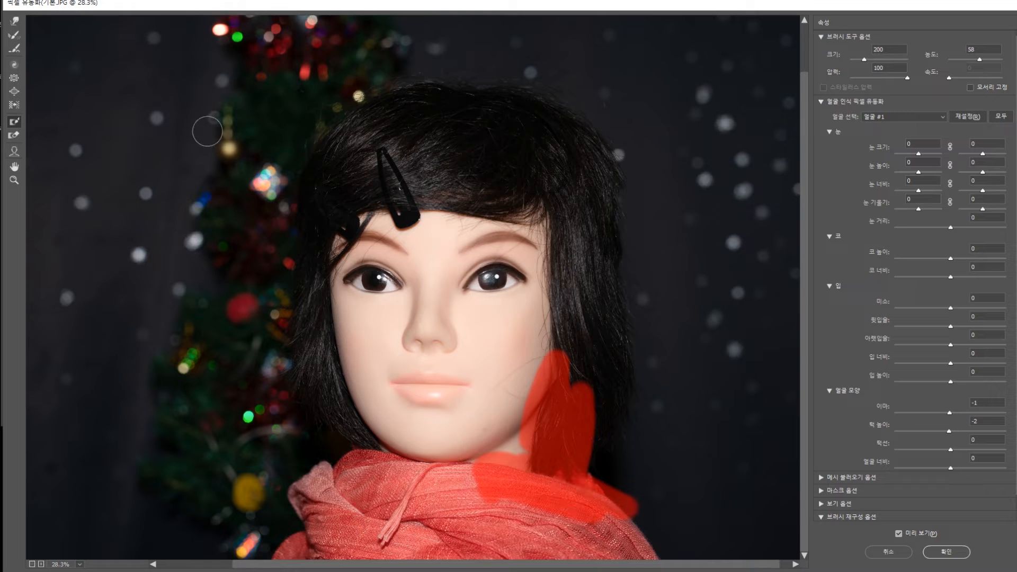
left_click(14, 21)
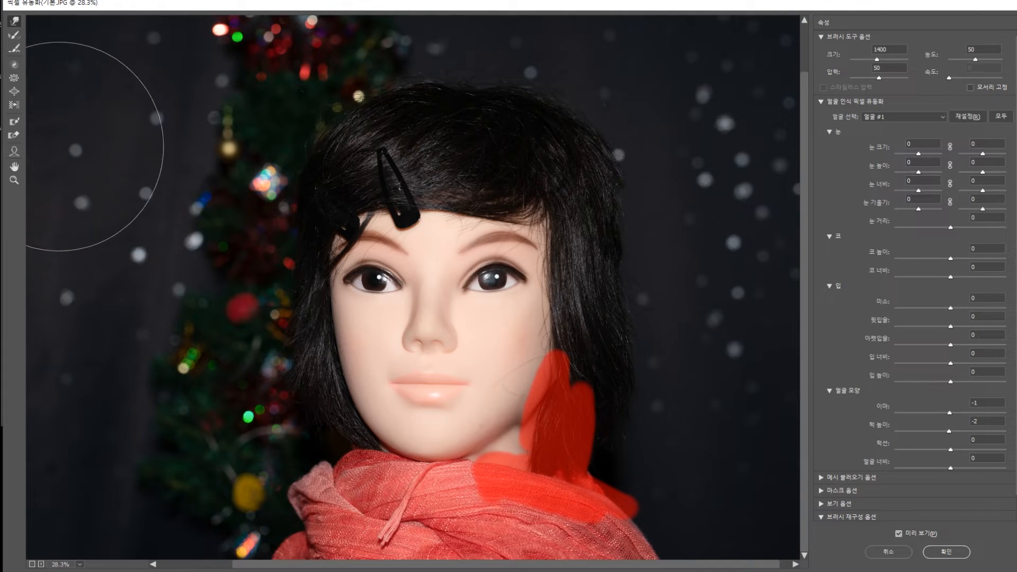
left_click(15, 135)
mouse_move(530, 418)
left_mouse_down()
mouse_move(556, 405)
mouse_move(578, 471)
mouse_move(538, 434)
left_mouse_up()
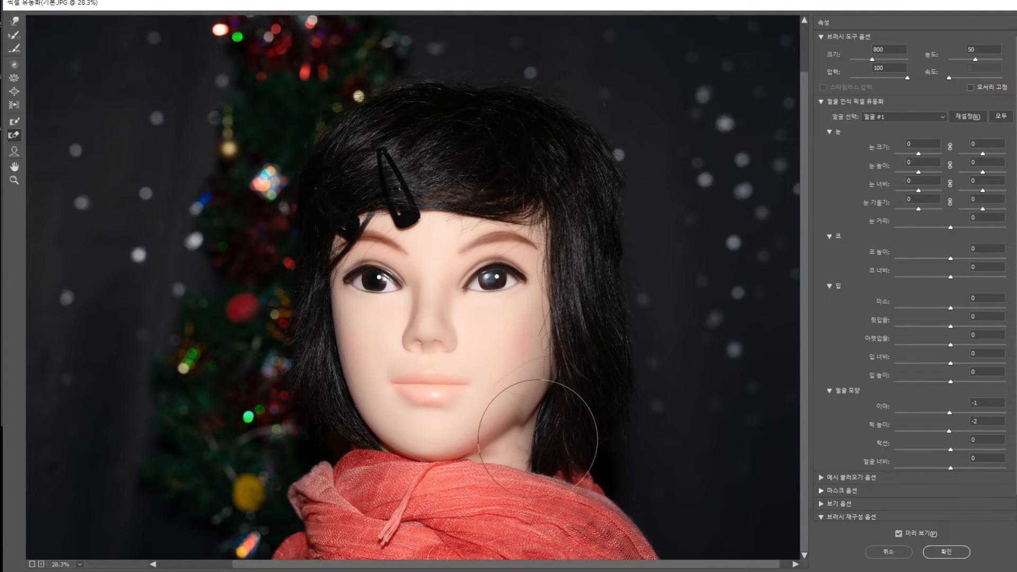
Undo the thawing, the jaw warp and the freeze mask strokes beside the right-hand jaw.
key("ctrl+alt+z")
key("ctrl+alt+z")
key("ctrl+alt+z")
key("ctrl+alt+z")
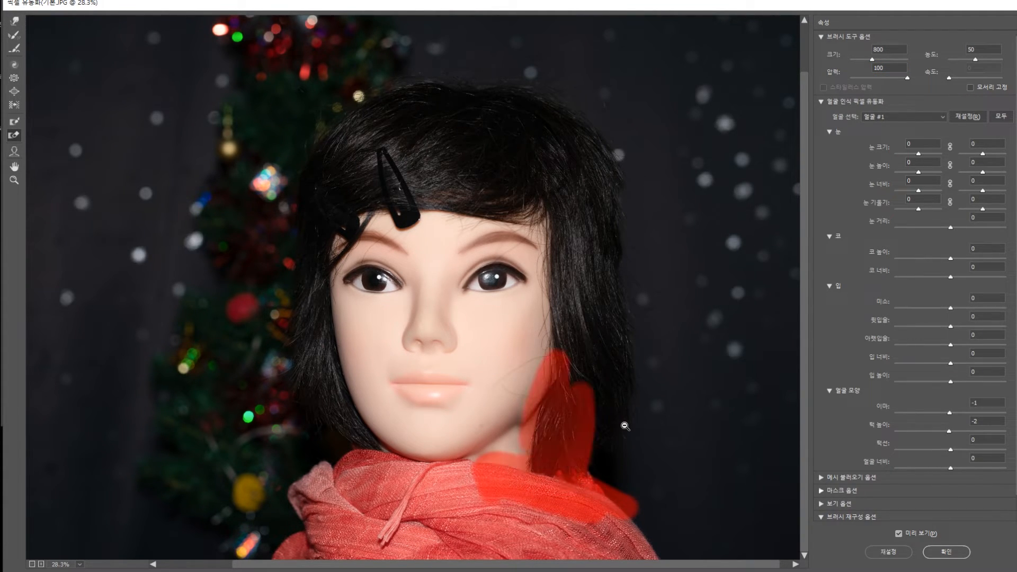
key("ctrl+alt+z")
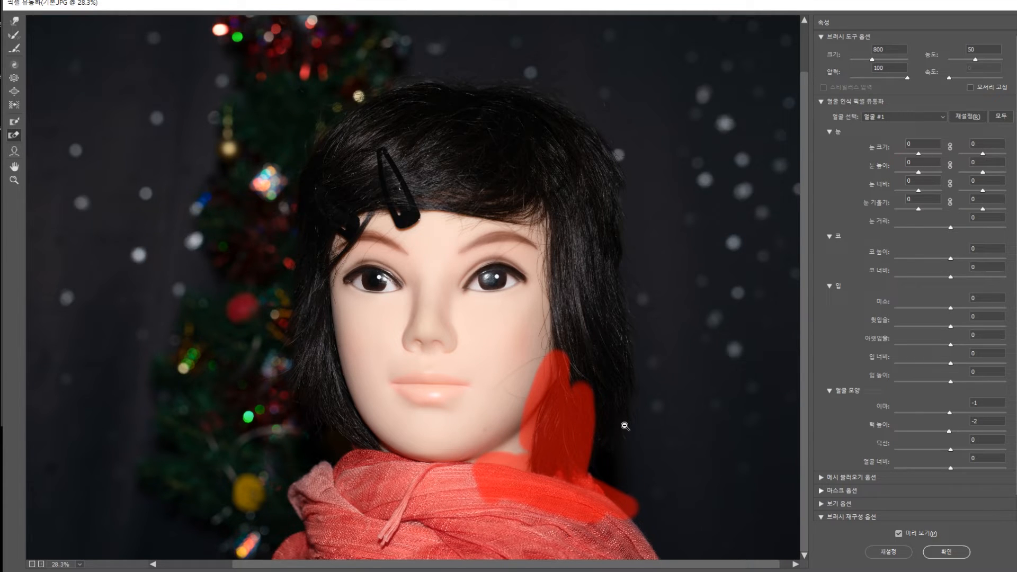
key("ctrl+alt+z")
key("ctrl+alt+z")
key("ctrl+alt+z")
key("ctrl+alt+z")
key("ctrl+alt+z")
key("ctrl+alt+z")
key("ctrl+alt+z")
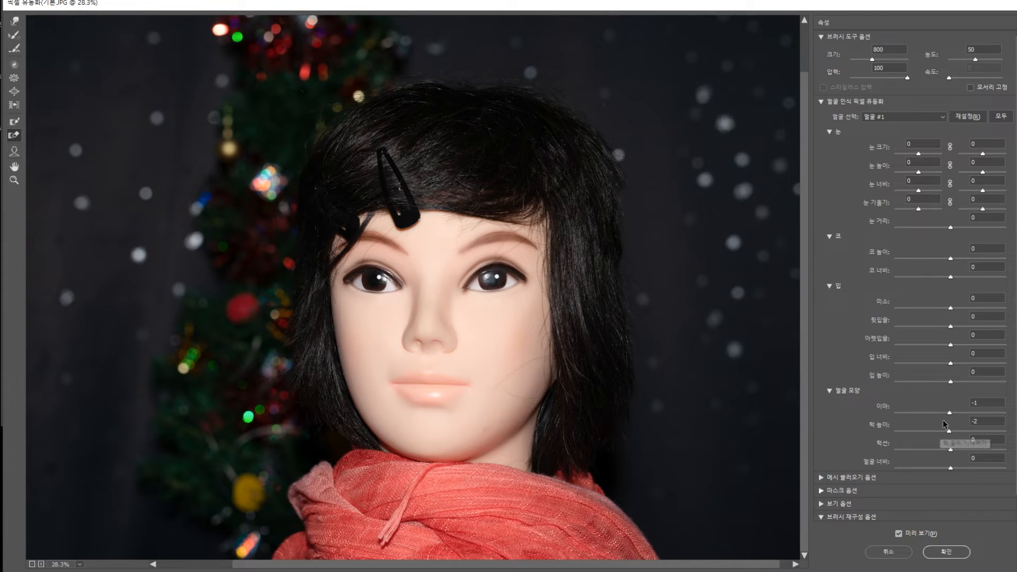
Try a chin height of 100, set the forehead to 4 and return the chin height to 0.
left_click_drag(944, 431, 1009, 431)
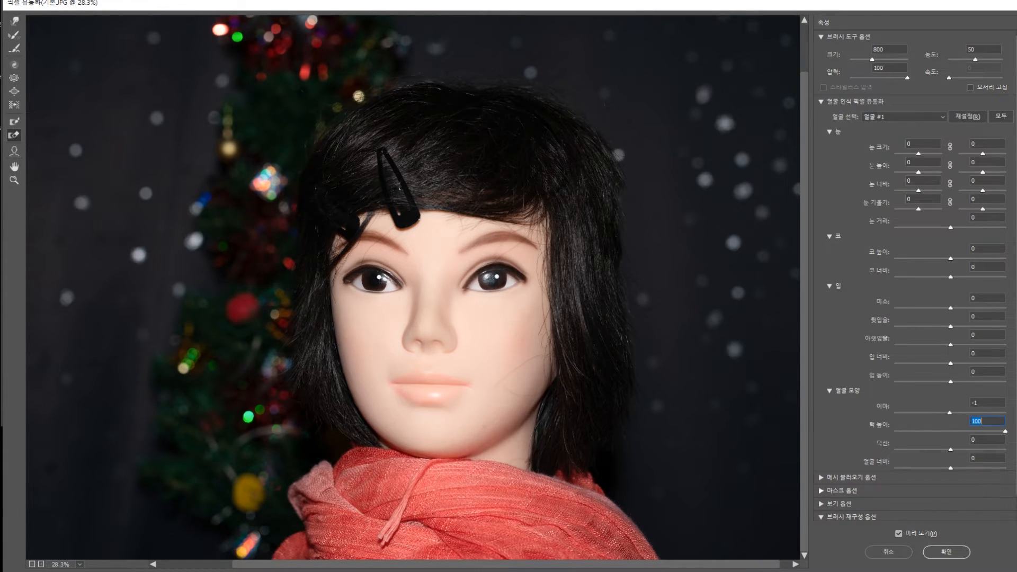
key("shift+Tab")
mouse_move(965, 406)
left_mouse_down()
mouse_move(932, 409)
mouse_move(973, 410)
mouse_move(952, 412)
left_mouse_up()
left_click(950, 430)
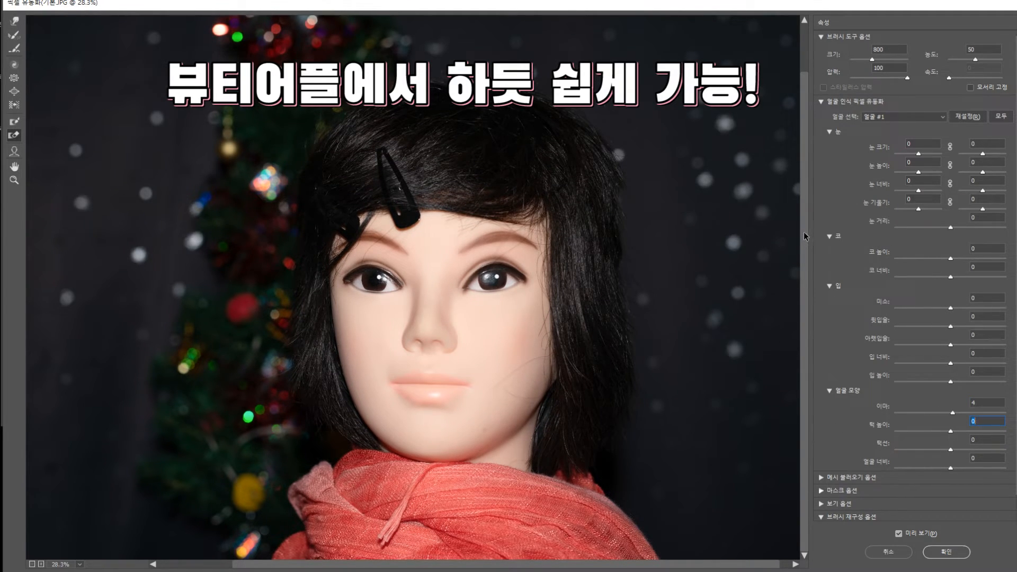
Set the eye size to 40 for both eyes and raise both values to 100.
left_click(919, 143)
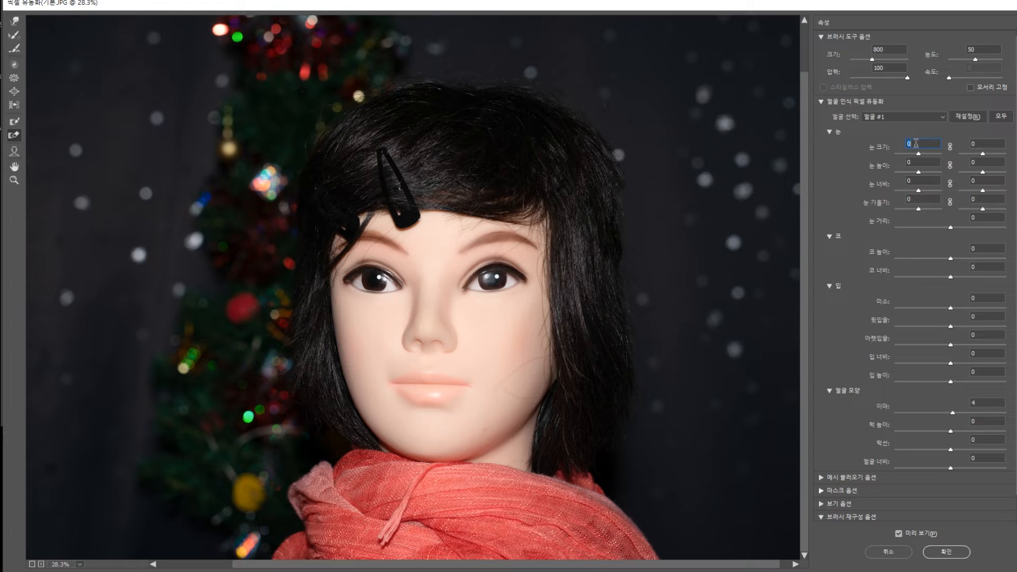
type("40")
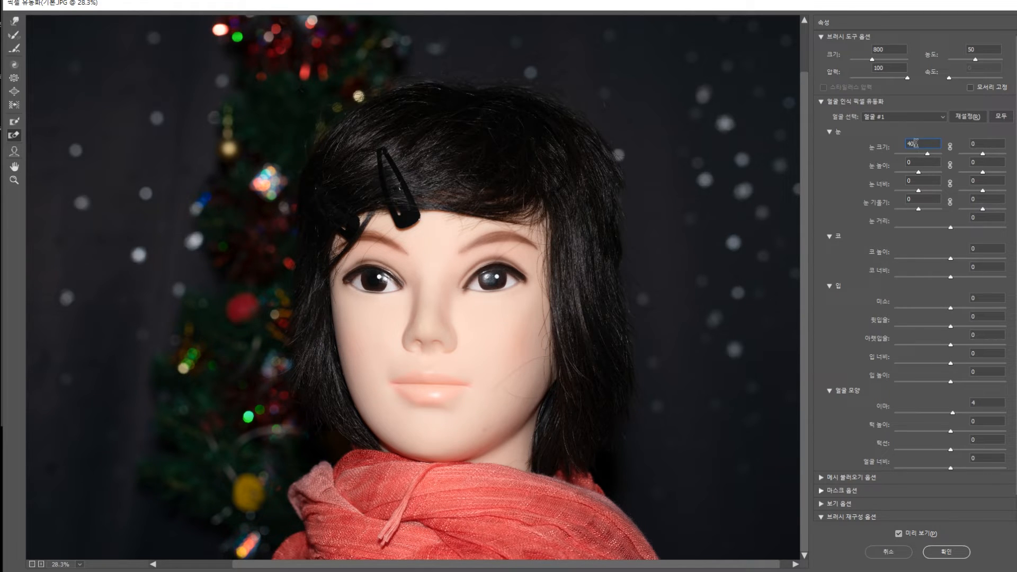
type("40")
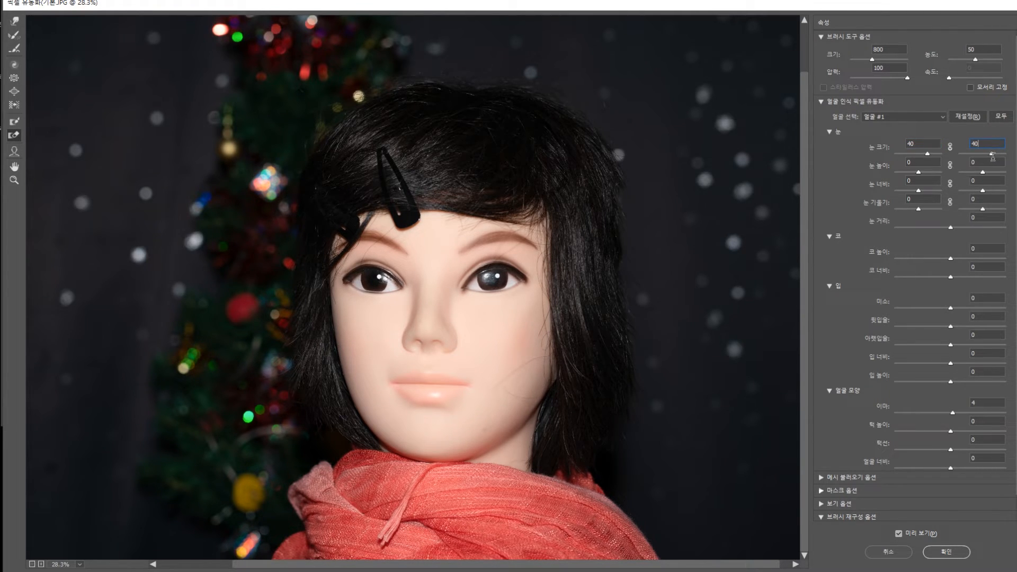
left_click_drag(991, 154, 1013, 155)
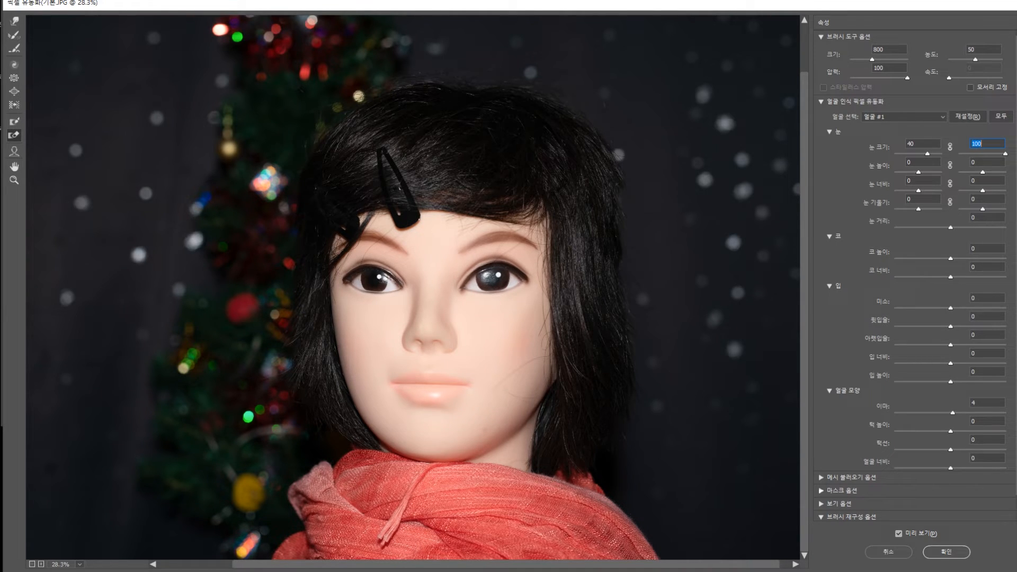
left_click_drag(927, 154, 956, 154)
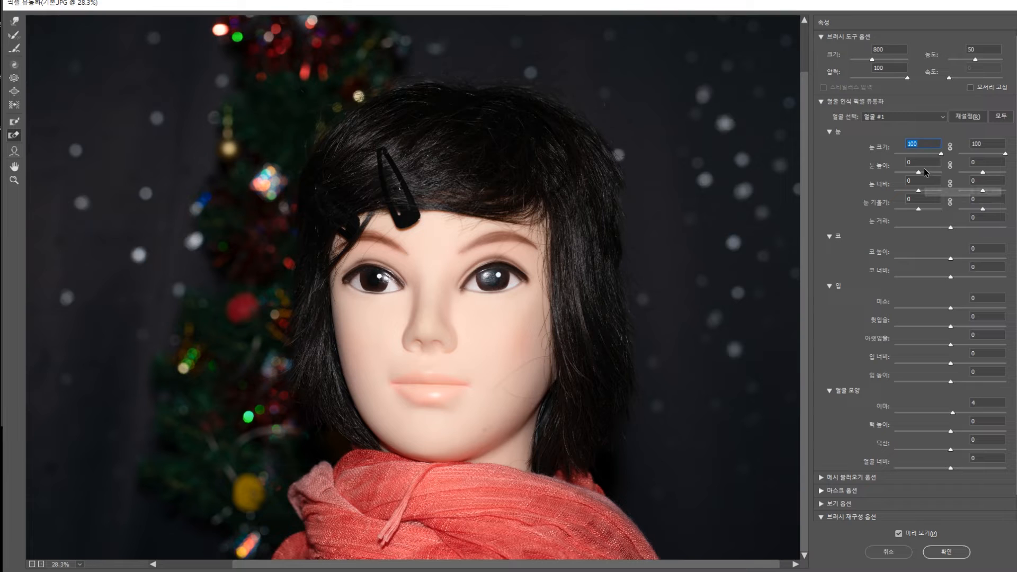
Set the left eye height to 17, the width of both eyes to 3 and the right eye tilt to 33.
mouse_move(919, 171)
left_mouse_down()
mouse_move(946, 170)
mouse_move(920, 171)
mouse_move(895, 189)
mouse_move(920, 190)
left_mouse_up()
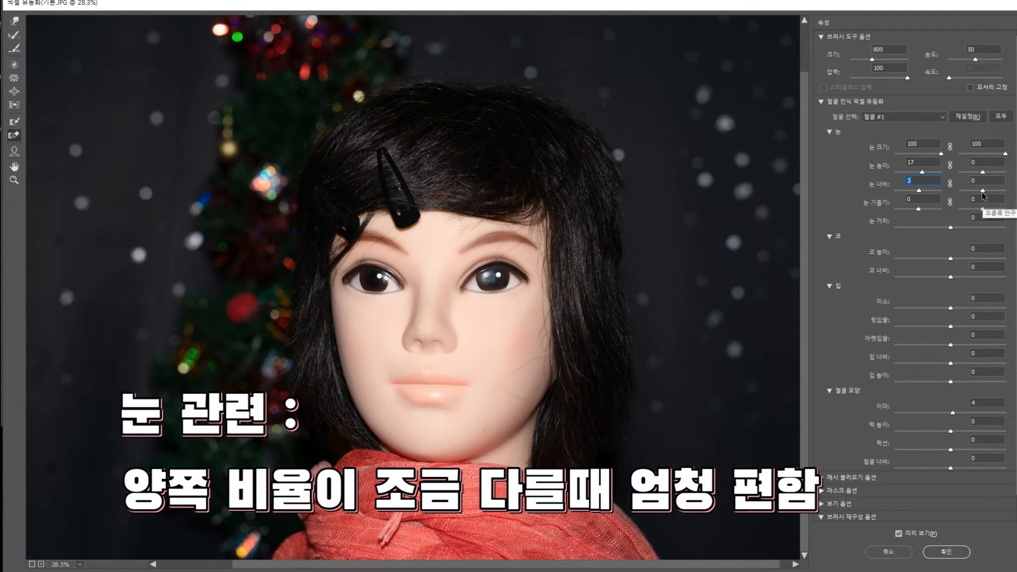
mouse_move(982, 190)
left_mouse_down()
mouse_move(960, 191)
mouse_move(1001, 191)
mouse_move(966, 192)
mouse_move(983, 187)
left_mouse_up()
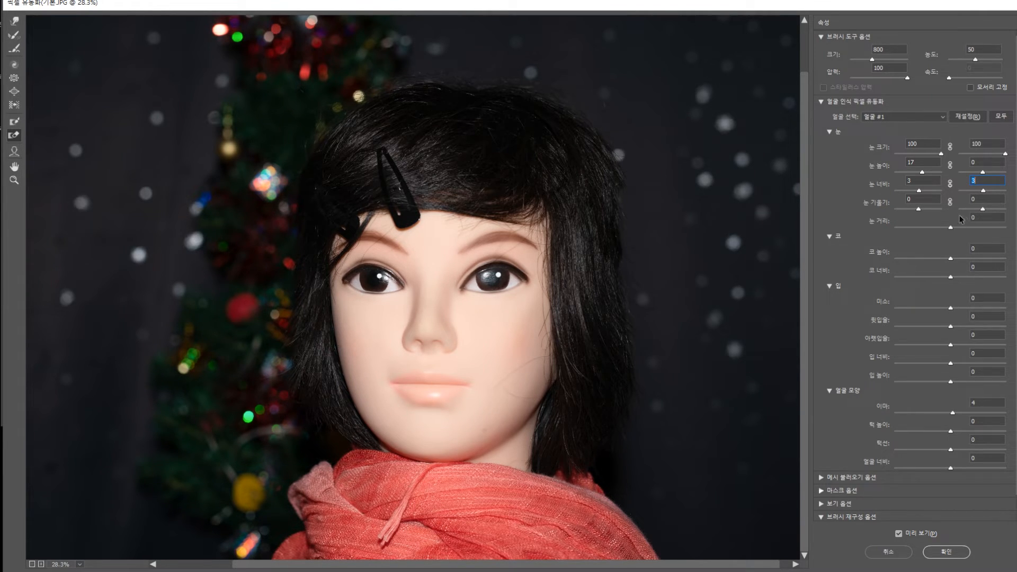
mouse_move(982, 210)
left_mouse_down()
mouse_move(906, 210)
mouse_move(1010, 211)
mouse_move(993, 210)
left_mouse_up()
Try a narrower nose and bring the nose width back to 1.
left_click_drag(950, 276, 936, 277)
left_click_drag(937, 277, 951, 276)
key("alt")
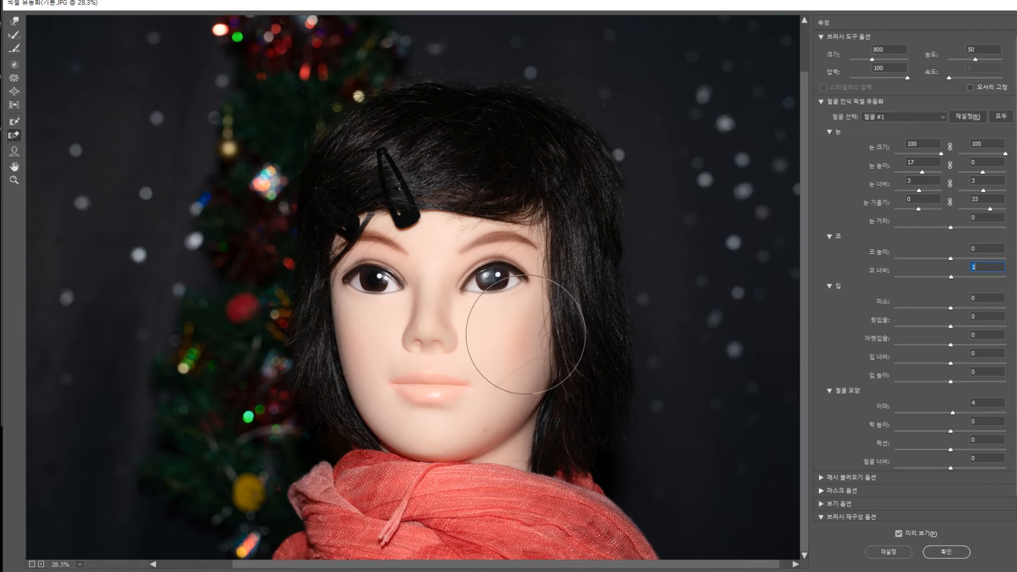
Set the mannequin's face width to -100, jawline to -100 and chin height to 100.
left_click(14, 20)
key("ctrl+minus")
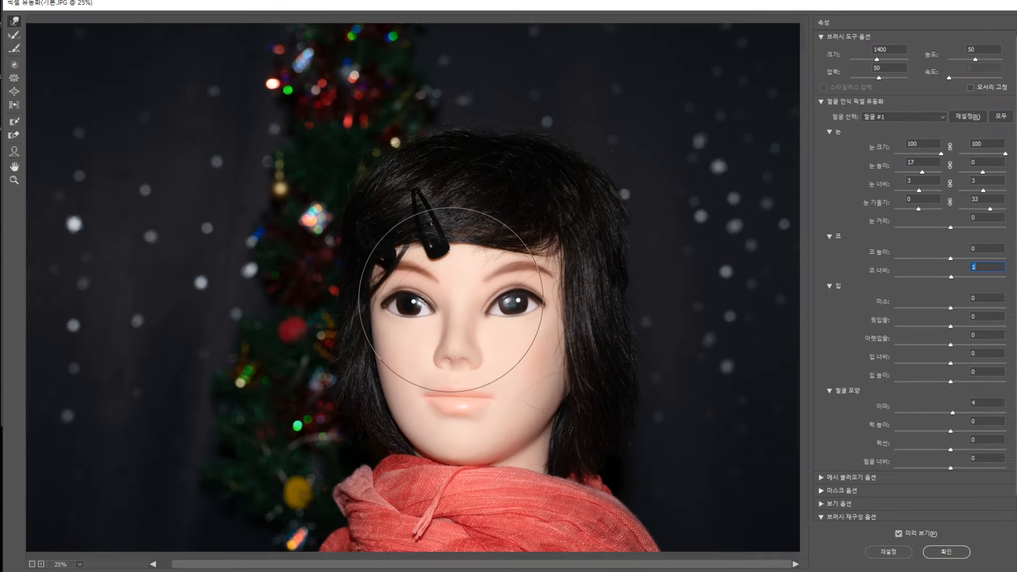
scroll(518, 313, "down", 2)
scroll(506, 323, "up", 2)
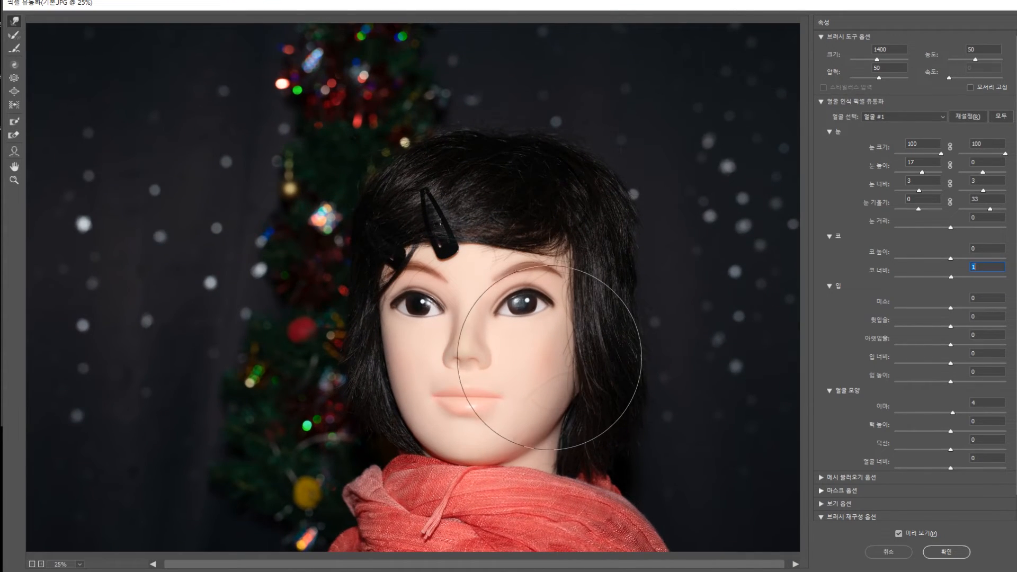
left_click_drag(549, 356, 492, 320)
key("ctrl+minus")
mouse_move(951, 468)
left_mouse_down()
mouse_move(976, 471)
mouse_move(855, 471)
mouse_move(949, 471)
left_mouse_up()
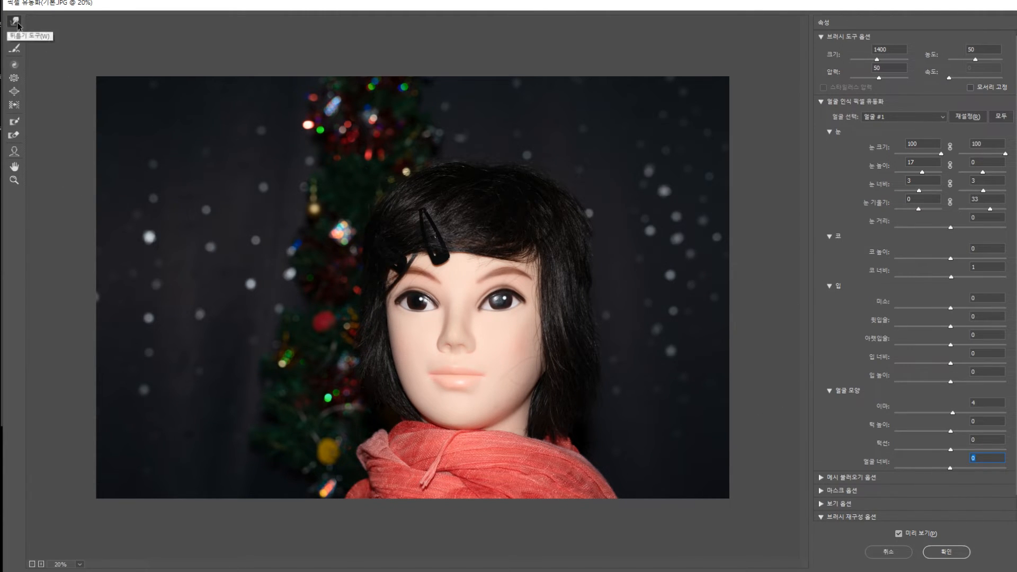
scroll(588, 413, "up", 1)
scroll(589, 413, "up", 2)
left_click_drag(622, 402, 524, 367)
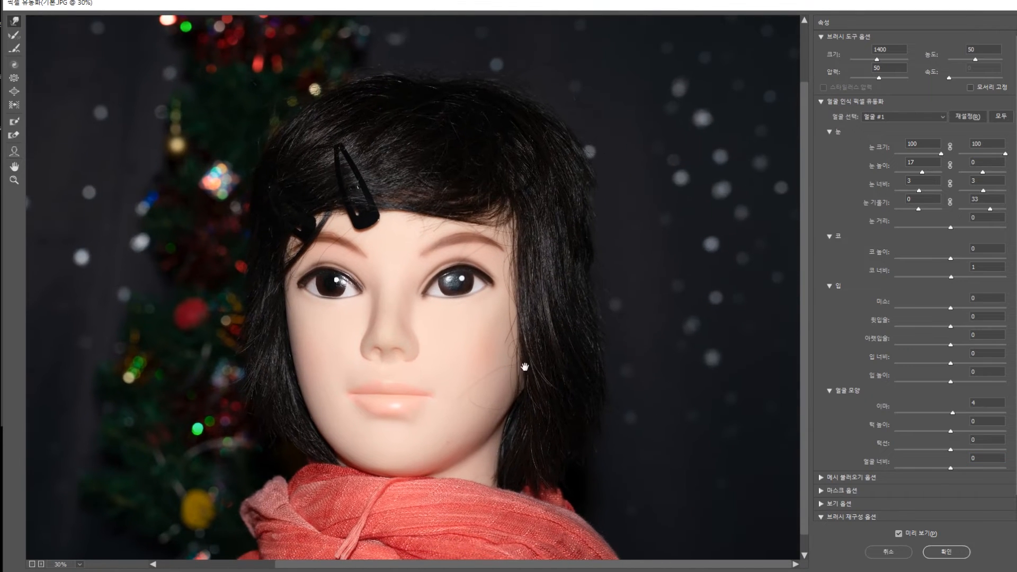
left_click_drag(951, 468, 844, 469)
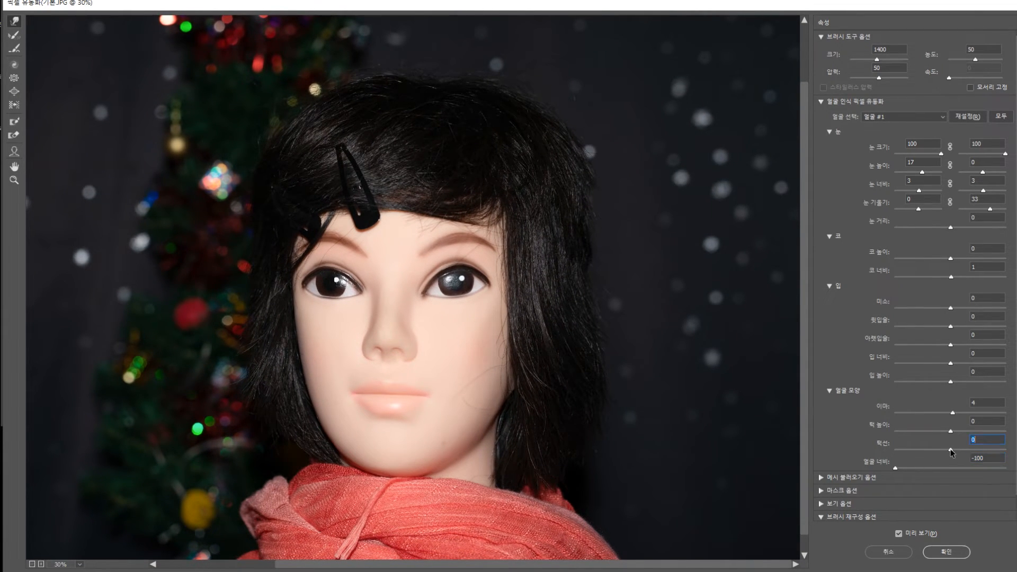
left_click_drag(950, 450, 862, 454)
left_click_drag(949, 432, 1006, 432)
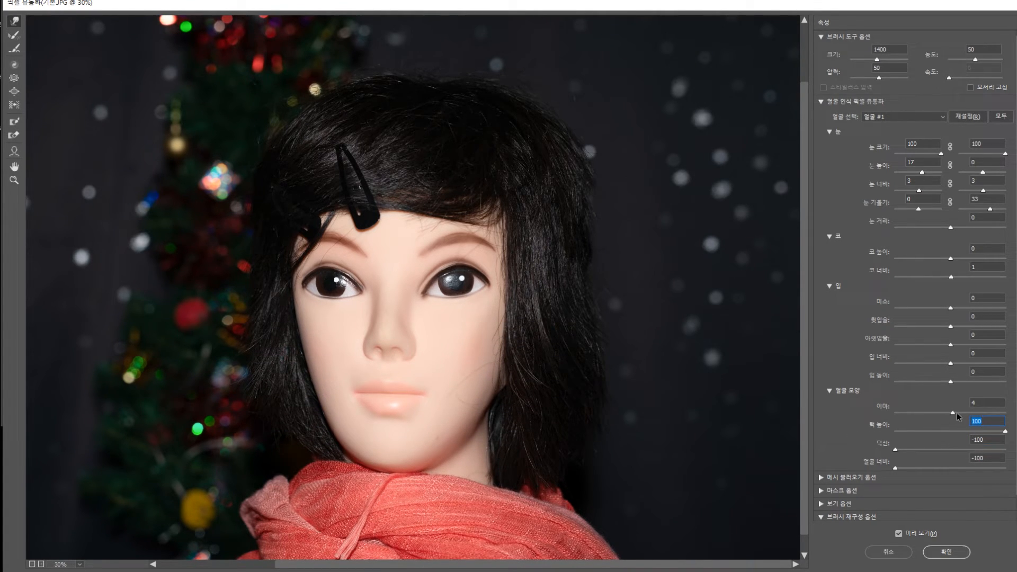
Toggle the preview repeatedly to compare the slimmed mannequin face with the original.
left_click(898, 533)
left_click(899, 533)
left_click(898, 533)
left_click(898, 534)
left_click(905, 536)
left_click(905, 536)
left_click(905, 536)
left_click(905, 536)
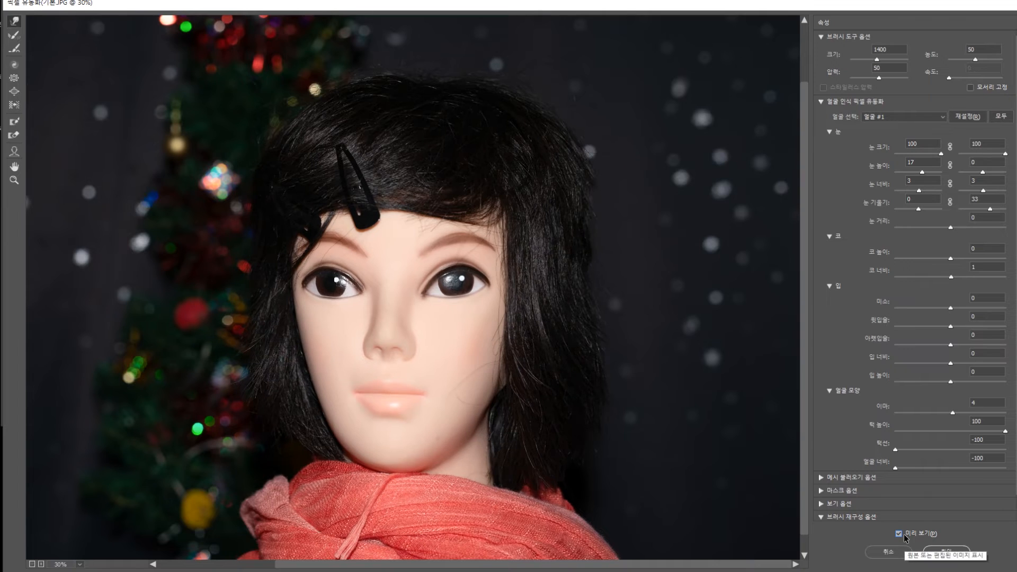
left_click(905, 536)
left_click(905, 536)
left_click(905, 535)
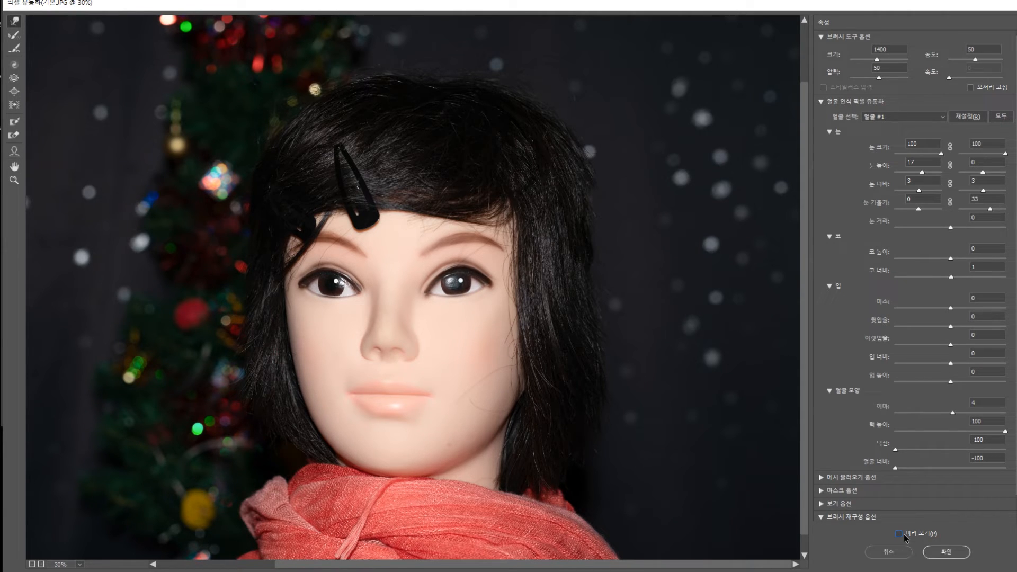
left_click(905, 536)
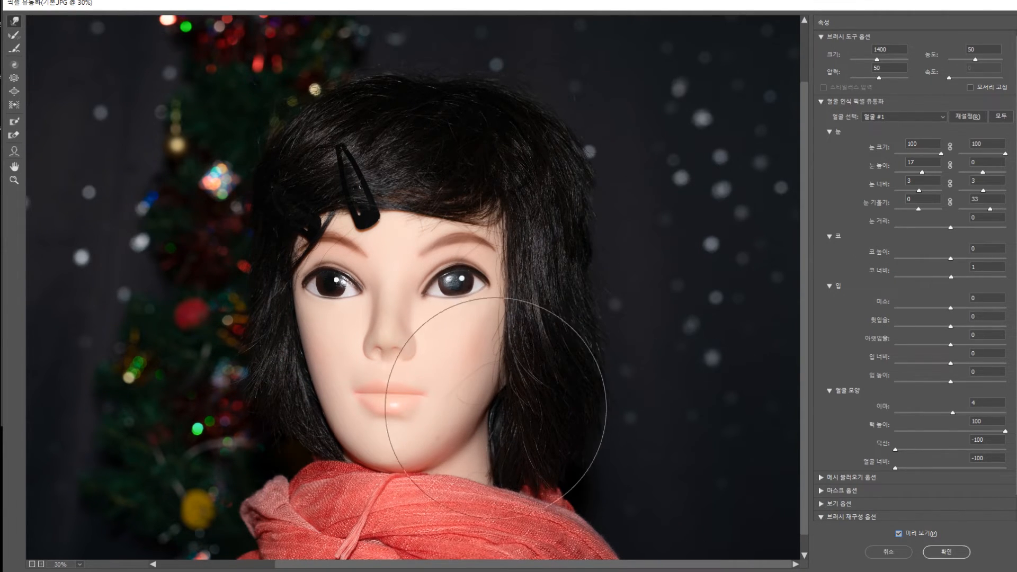
Paint freeze masks over the background along both sides of the mannequin's hair with the Freeze Mask tool.
key("f")
mouse_move(617, 211)
left_mouse_down()
mouse_move(638, 261)
mouse_move(653, 398)
mouse_move(641, 499)
left_mouse_up()
mouse_move(228, 183)
left_mouse_down()
mouse_move(196, 320)
mouse_move(192, 430)
mouse_move(222, 497)
left_mouse_up()
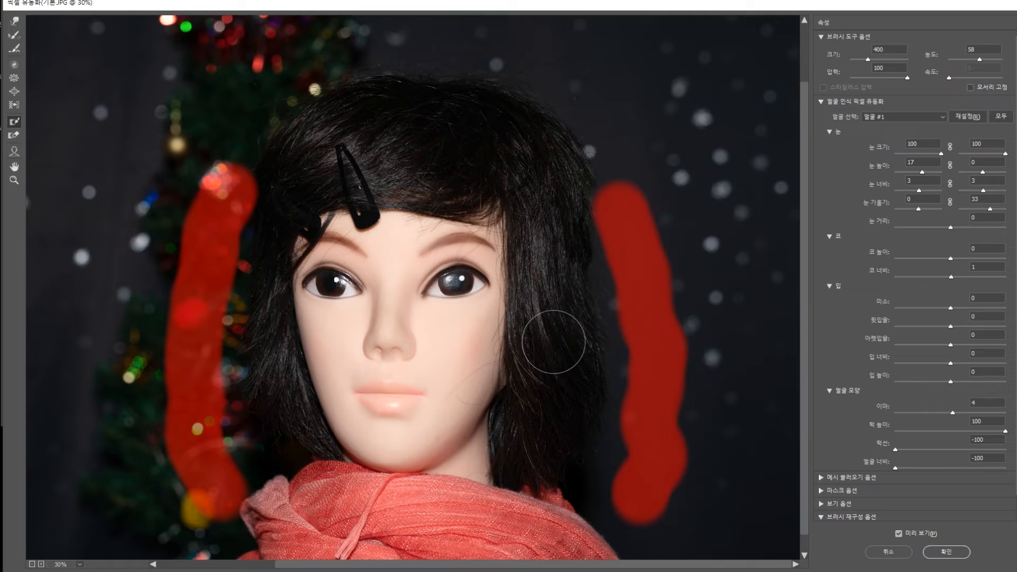
Reset the size, height, width and tilt of both eyes to 0 and compare the portrait with the original in the preview.
left_click(915, 532)
left_click(916, 532)
left_click(916, 531)
left_click(916, 531)
left_click(916, 530)
left_click(916, 531)
left_click(916, 532)
left_click(916, 532)
left_click(920, 532)
left_click(920, 532)
double_click(920, 532)
left_click(920, 532)
left_click(920, 532)
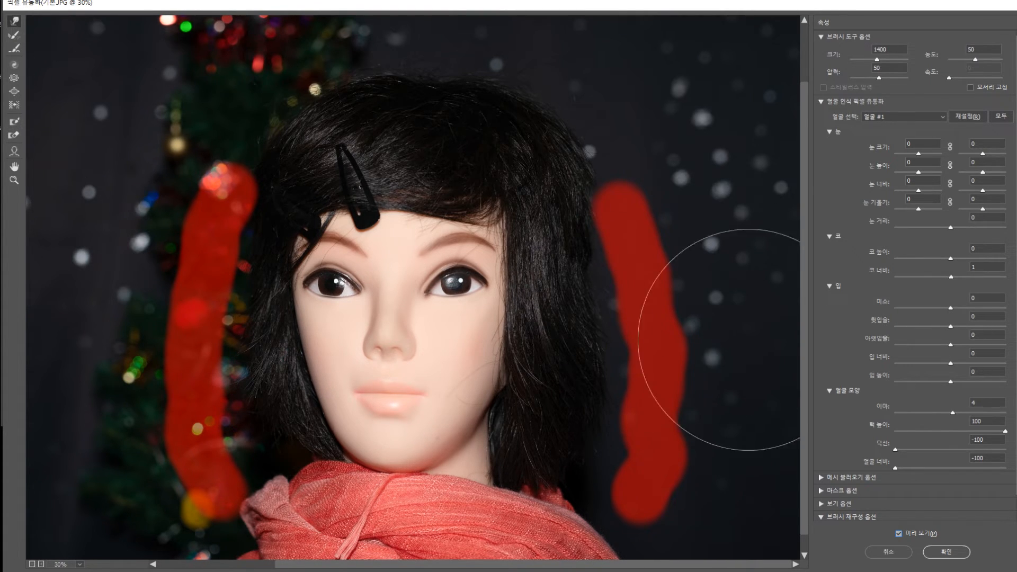
left_click(919, 532)
left_click(918, 532)
left_click(918, 532)
left_click(918, 532)
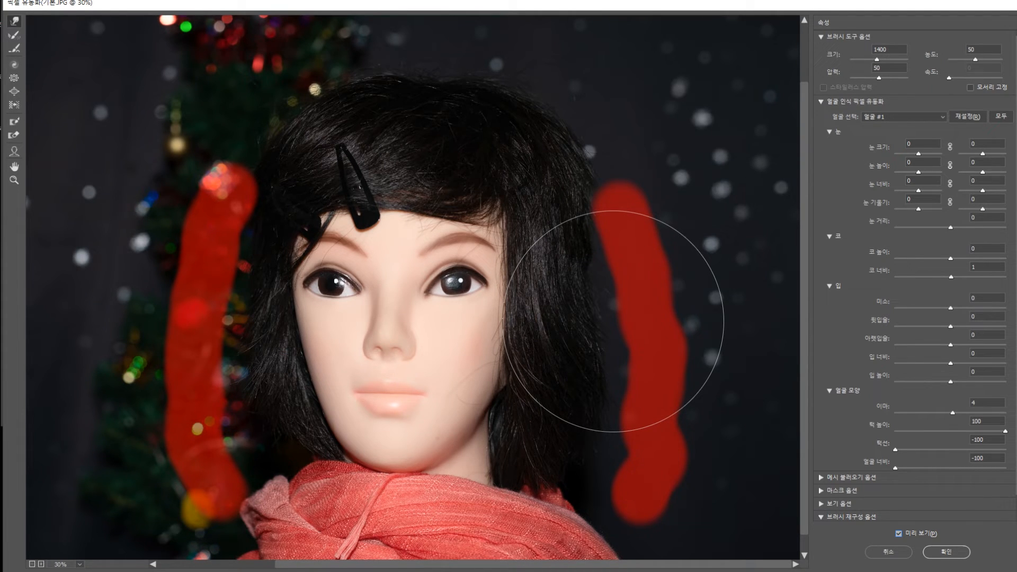
left_click(899, 534)
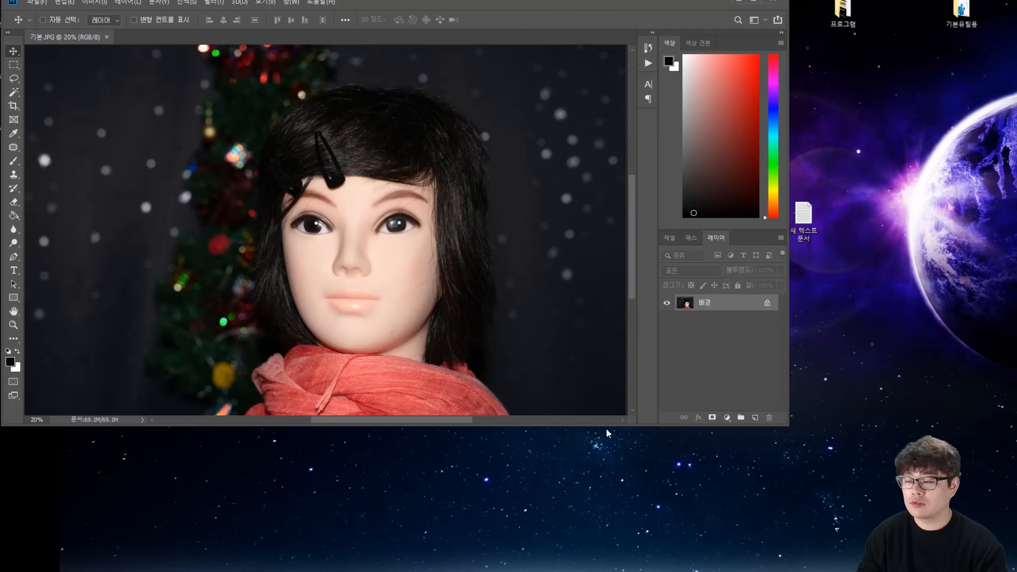
Switch to the woman-2868727.jpg photo in the Liquify filter.
key("alt+Tab")
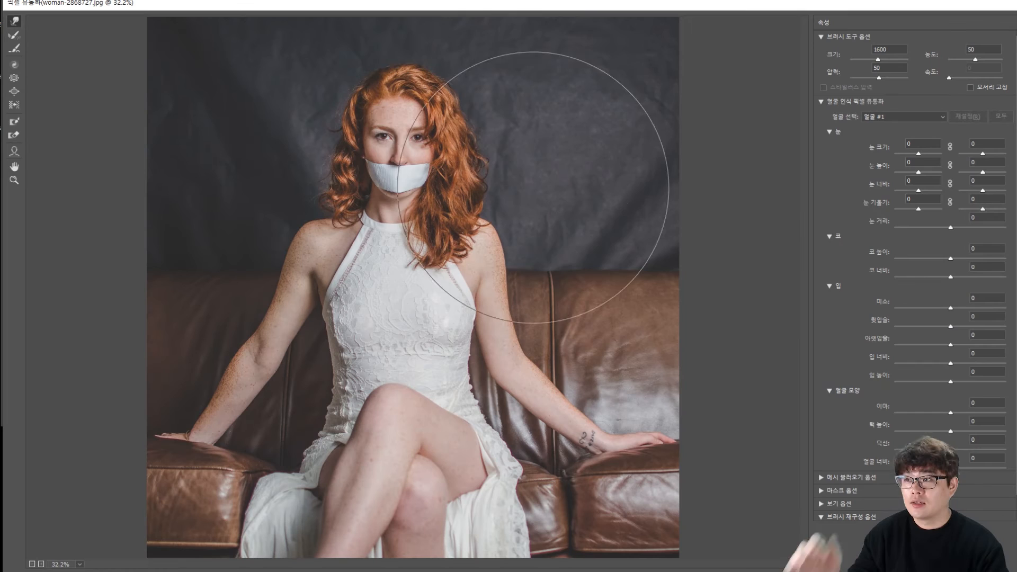
key("ctrl+plus")
key("space")
left_click_drag(475, 192, 484, 334)
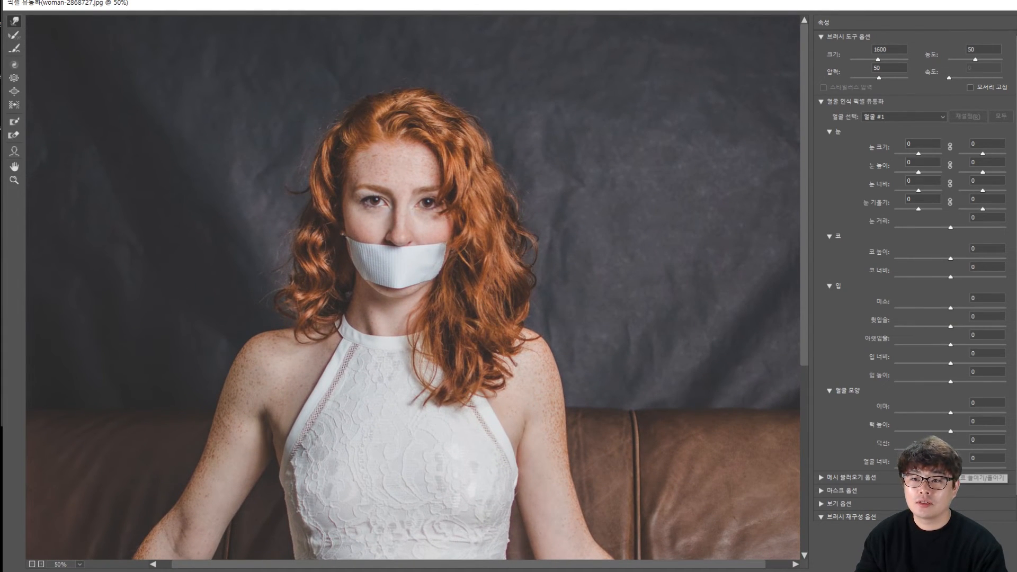
Set the woman's face width to -99, jawline to -100, chin height to 100 and forehead to -100.
left_click_drag(950, 468, 896, 471)
left_click_drag(949, 449, 881, 448)
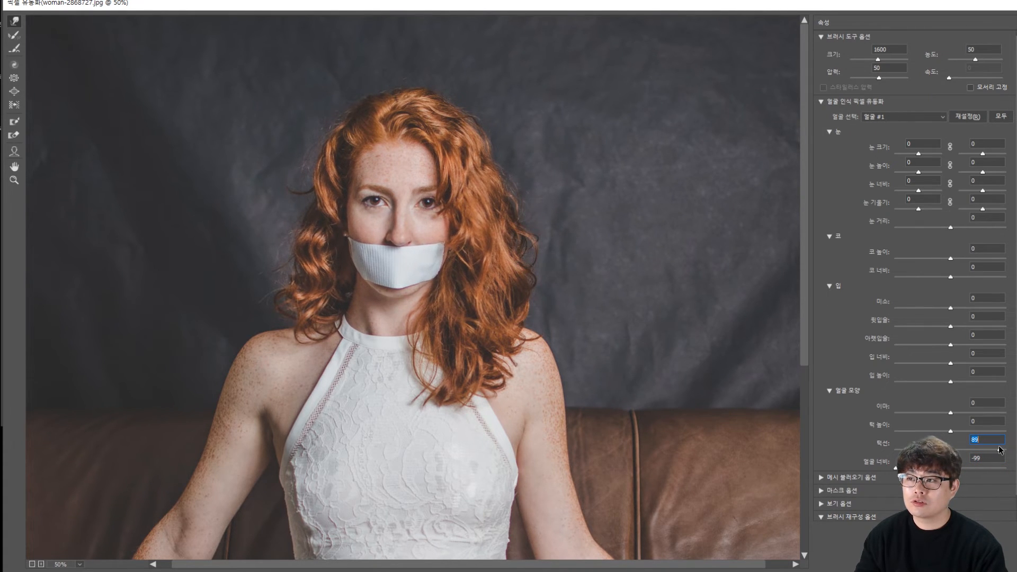
left_click_drag(949, 431, 1005, 431)
left_click_drag(948, 411, 828, 412)
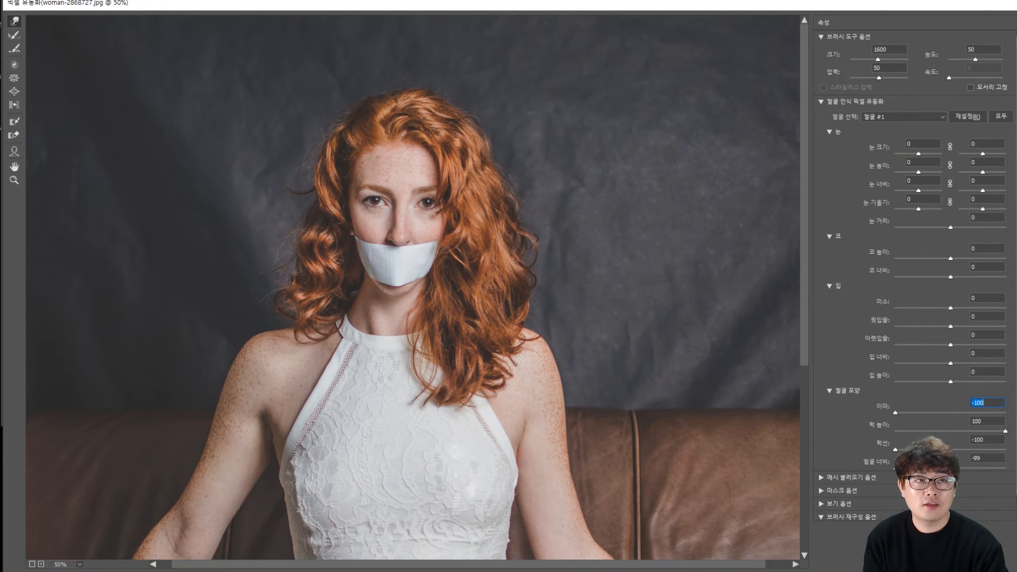
Toggle the preview to compare the woman's reshaped face with the original.
key("Return")
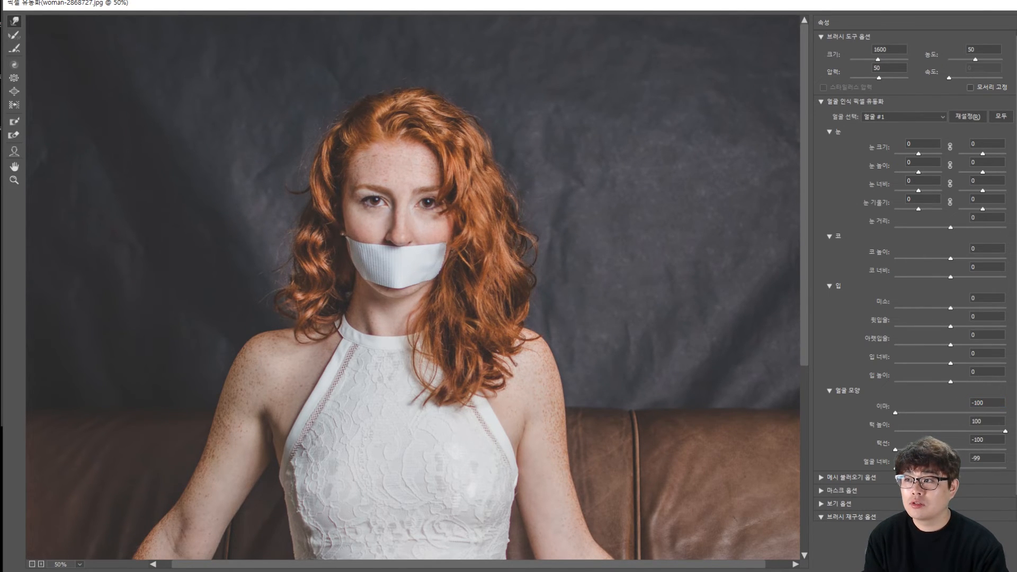
key("p")
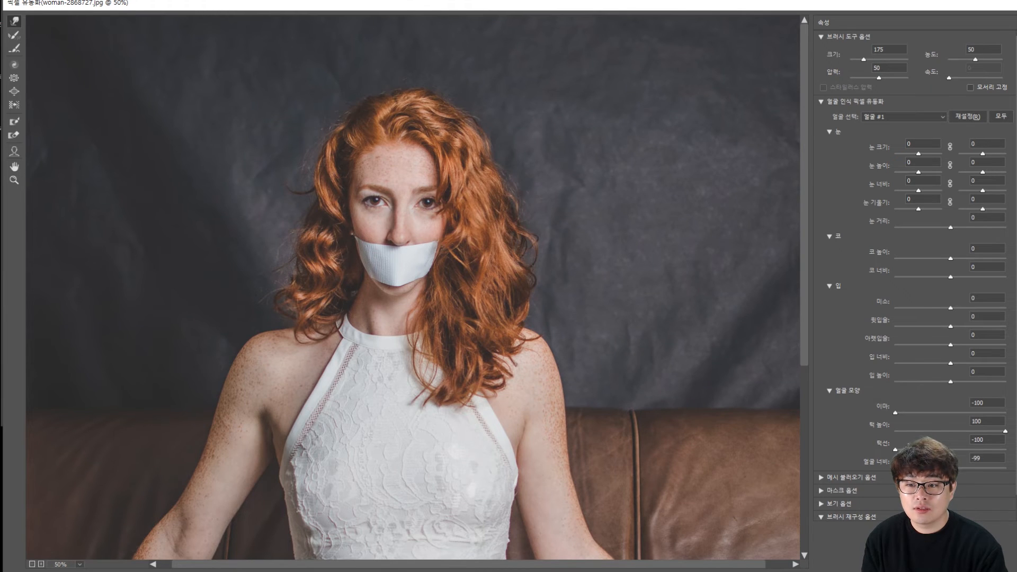
key("p")
key("p")
key("p")
key("p")
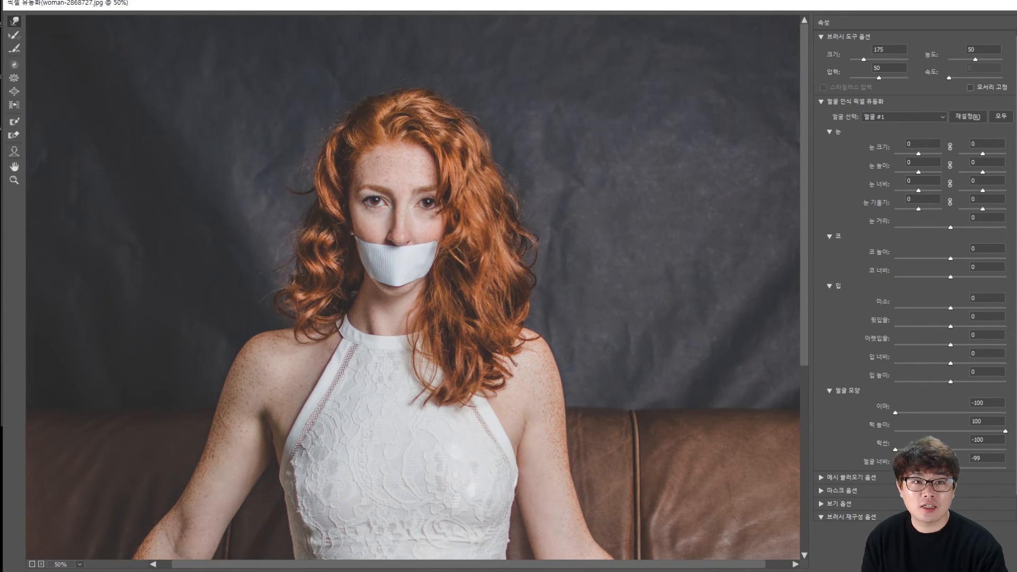
key("p")
key("p")
Enlarge the Forward Warp brush to 1000 and push the hair at the crown of the woman's head slightly down.
key("]")
key("]")
key("]")
key("]")
key("]")
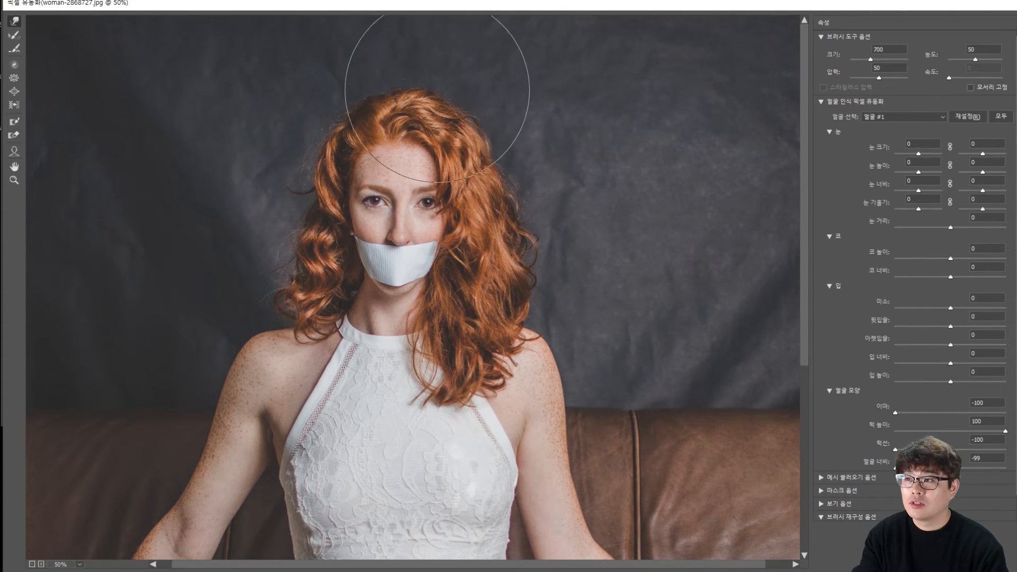
scroll(484, 157, "down", 3)
scroll(452, 141, "down", 1)
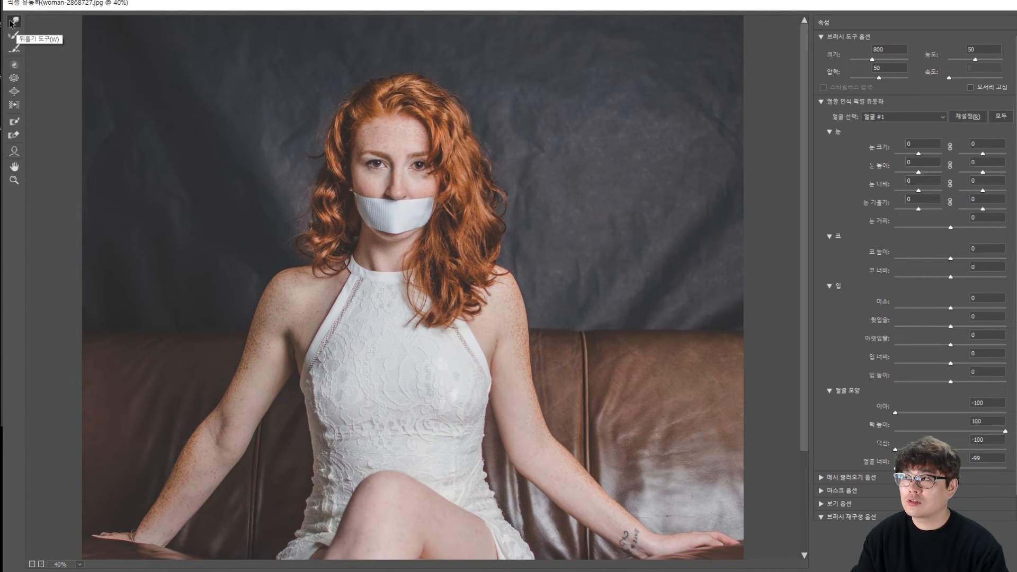
key("]")
key("]")
key("]")
key("[")
Toggle the preview to check the lowered crown against the original photo.
key("p")
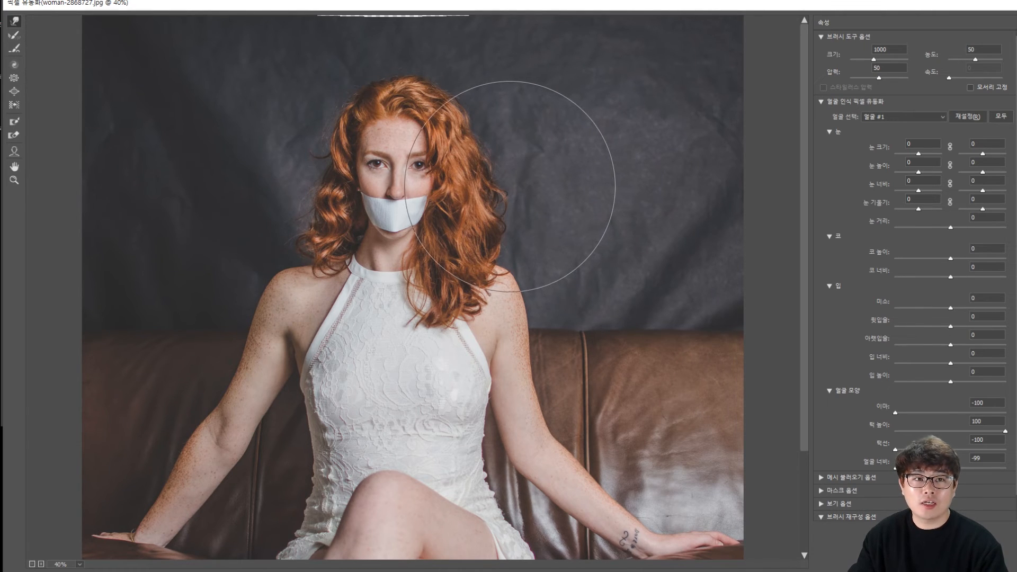
key("p")
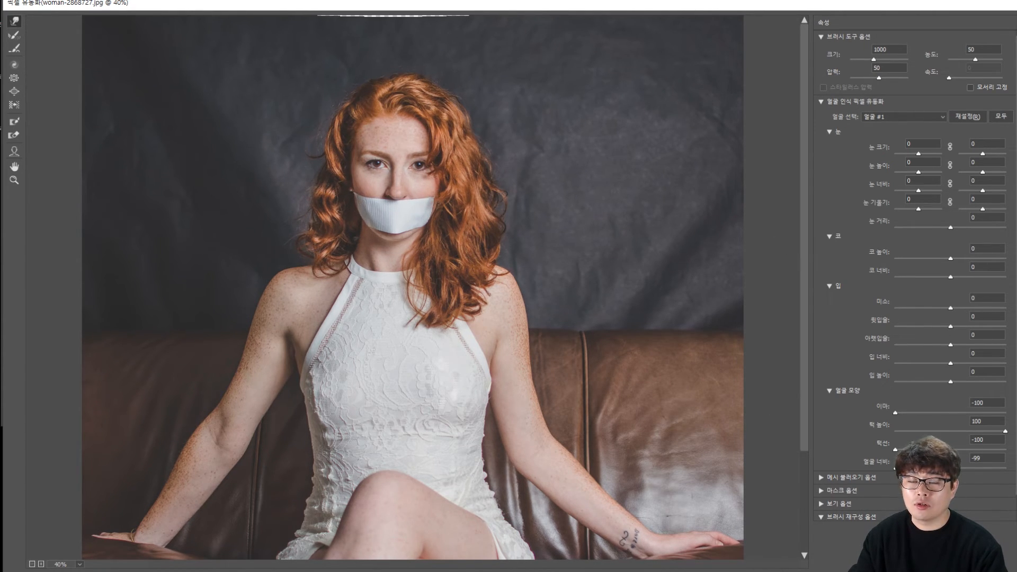
key("p")
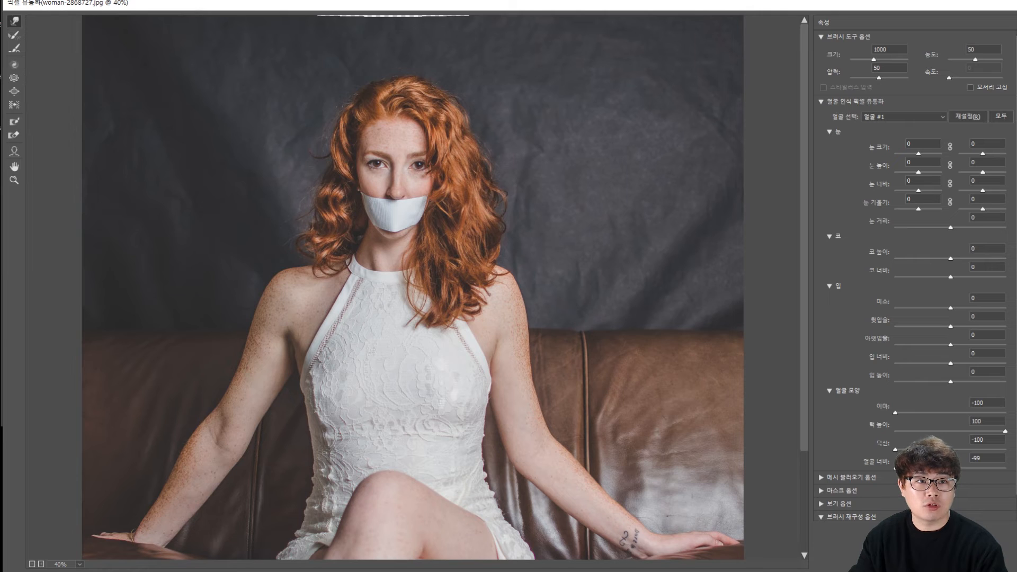
Reduce the Forward Warp brush size to 200.
key("bracketleft")
key("bracketleft")
key("bracketleft")
key("bracketleft")
key("bracketleft")
key("bracketleft")
key("bracketleft")
key("bracketleft")
key("bracketleft")
key("bracketleft")
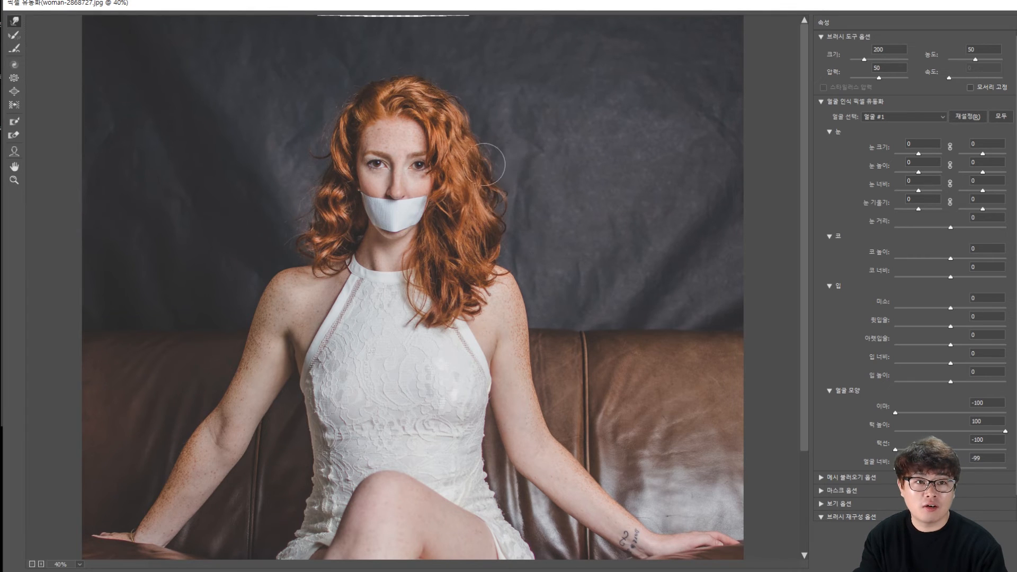
Set the brush size to 900 and push the hair on both sides of the woman's head inward.
key("bracketright")
key("bracketright")
key("bracketright")
key("bracketright")
key("bracketright")
key("bracketright")
key("bracketright")
key("bracketright")
key("bracketright")
key("bracketright")
key("bracketright")
key("bracketright")
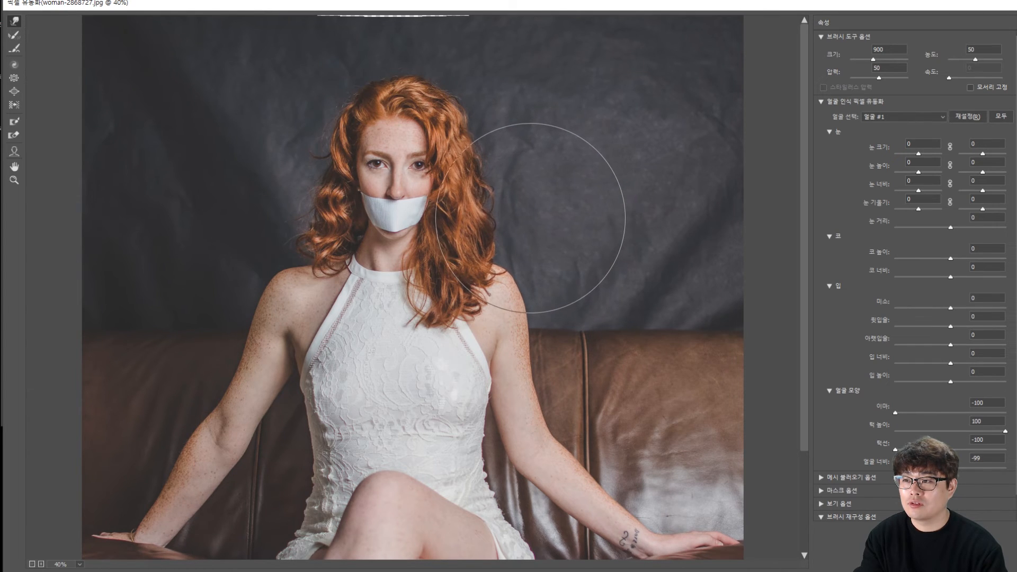
left_click_drag(327, 196, 340, 197)
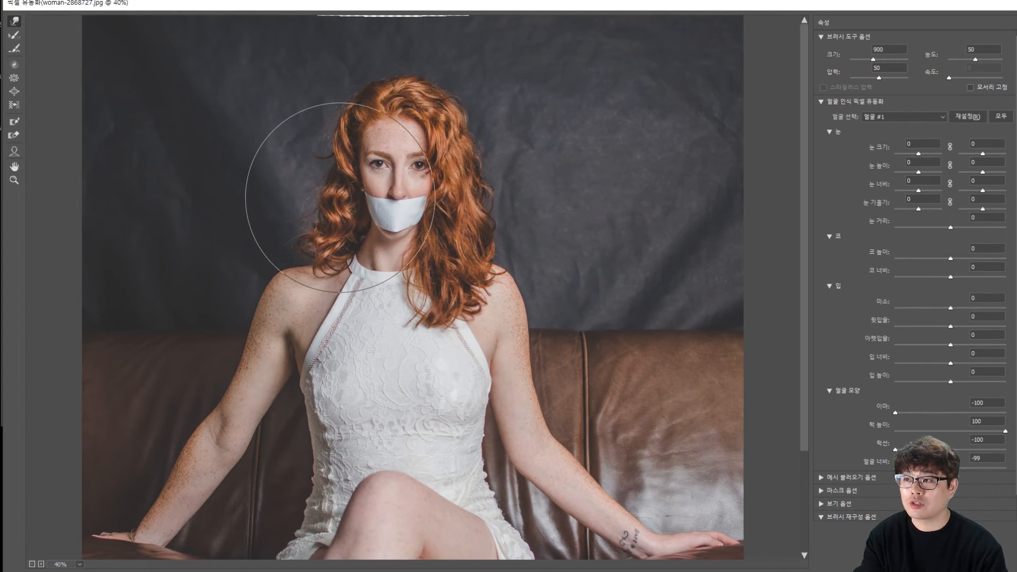
Reduce the brush size to 600 and push the crown and side hair further in toward the head.
key("bracketleft")
key("bracketleft")
key("bracketleft")
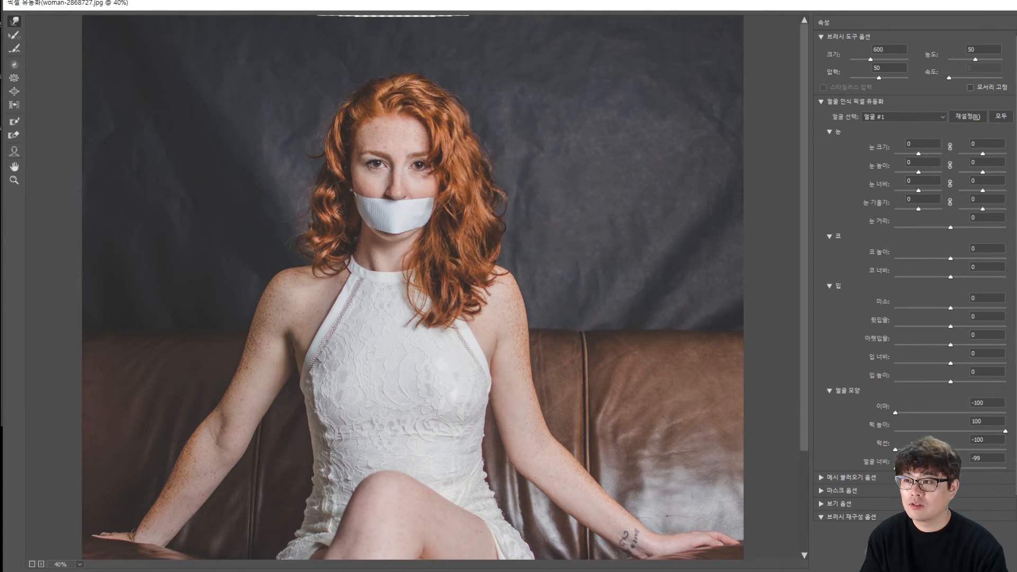
Toggle the preview to compare the smaller head and hair with the original photo.
key("p")
key("p")
key("p")
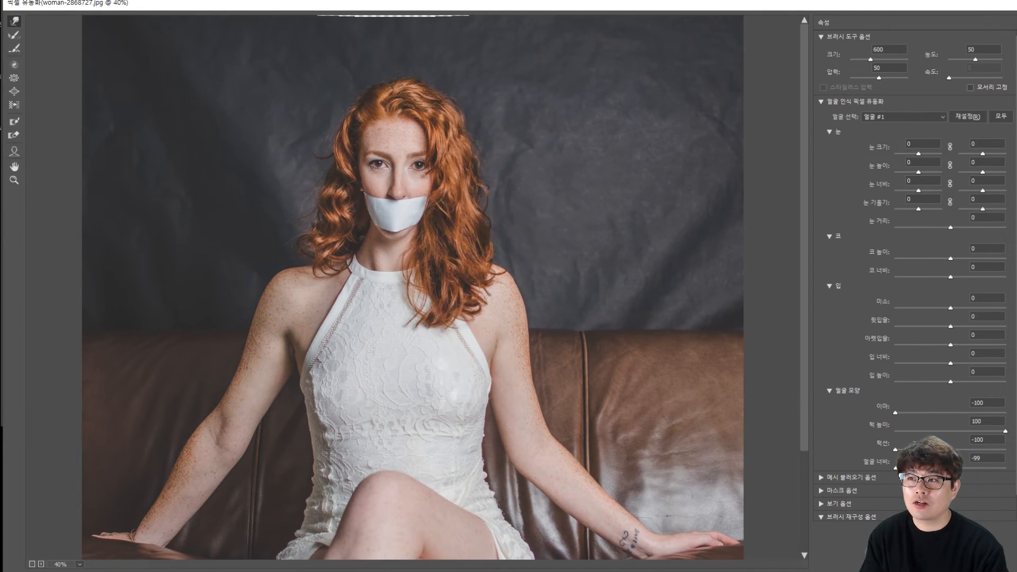
key("p")
key("p")
key("p")
key("p")
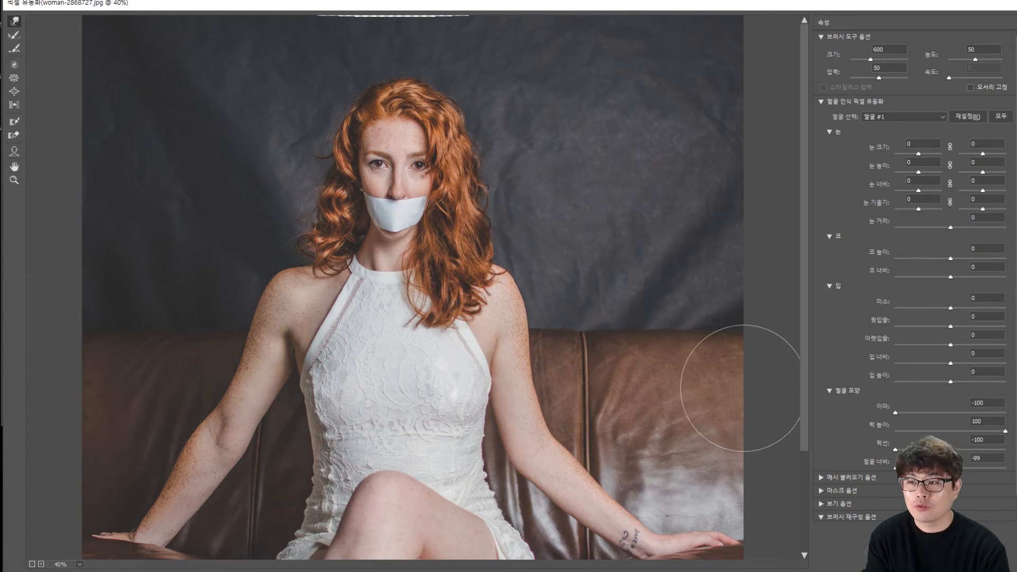
Soften the face shape by setting face width and jawline to -28, chin height to 19 and forehead to -21.
left_click(934, 467)
left_click(935, 449)
left_click(951, 413)
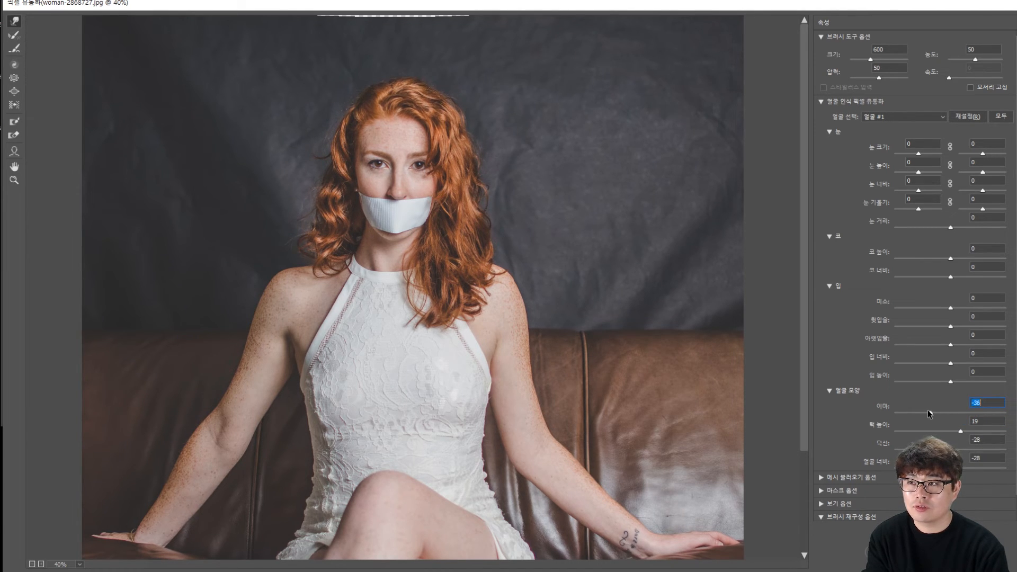
left_click_drag(942, 412, 938, 412)
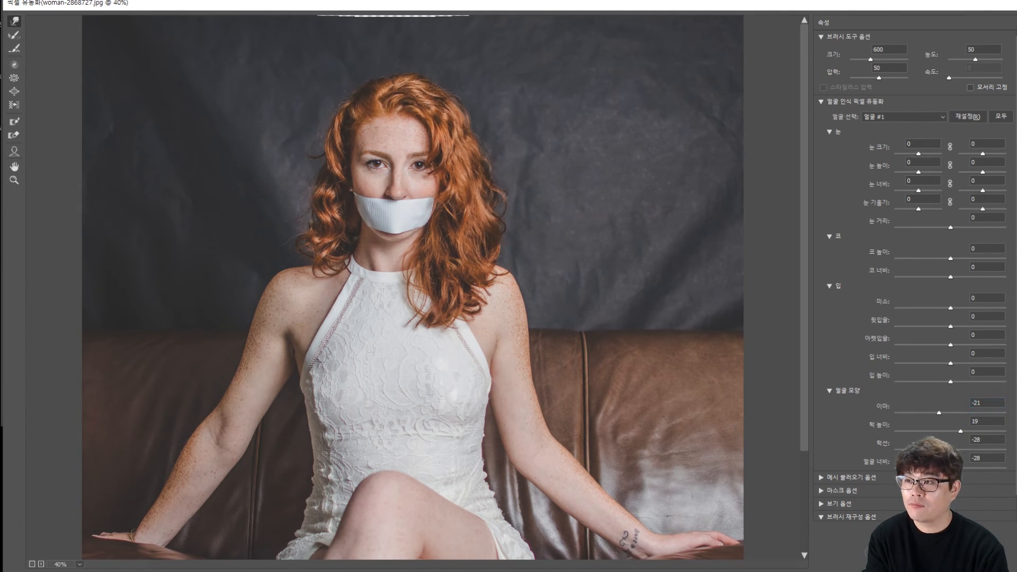
Toggle the preview to compare the softened face shape with the original.
key("p")
key("p")
key("p")
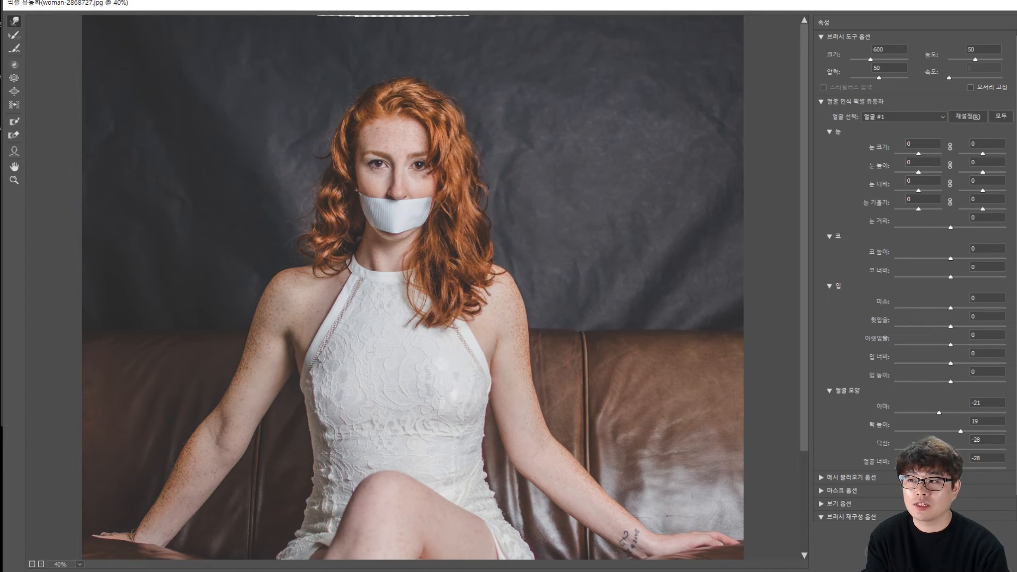
key("p")
key("p")
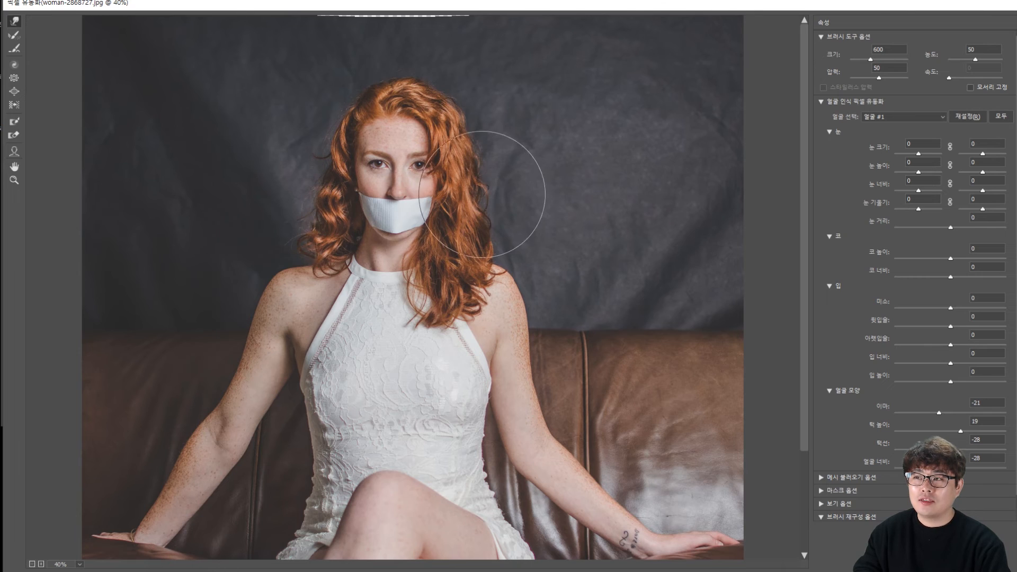
Toggle the preview once more to compare the reshaped head, hair and face with the original photo.
key("p")
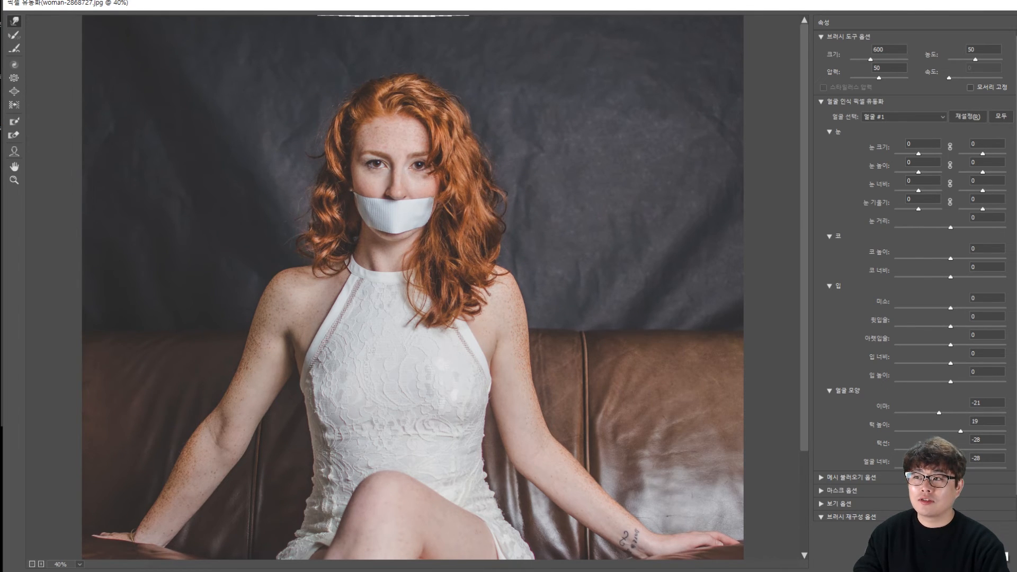
key("p")
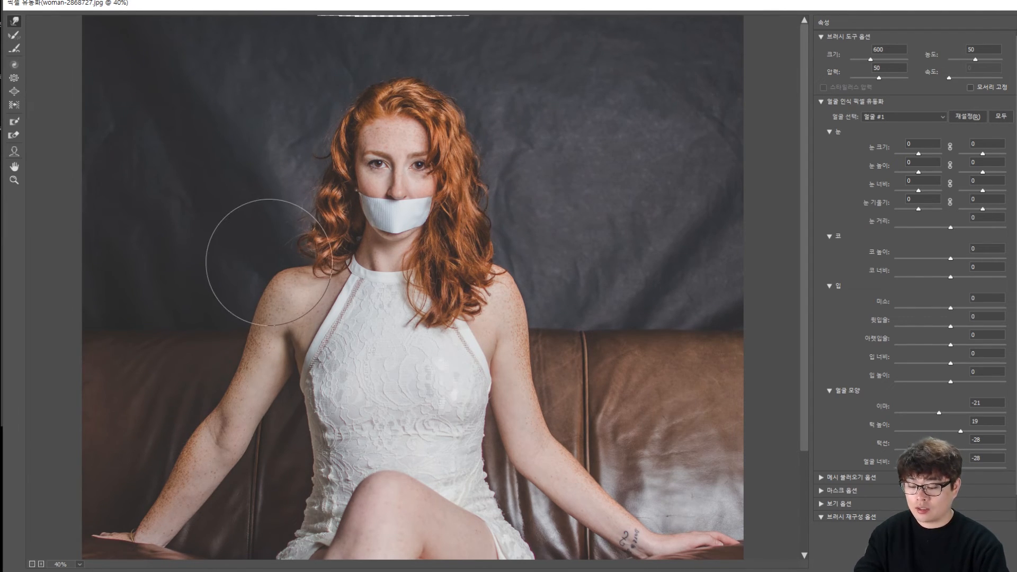
key("bracketright")
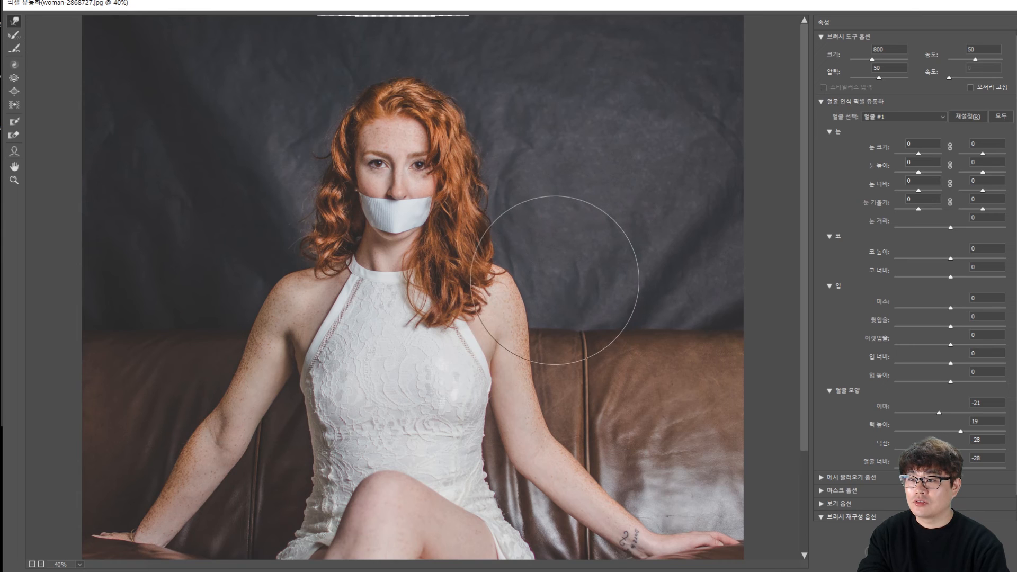
key("bracketleft")
key("bracketleft")
key("bracketleft")
key("bracketleft")
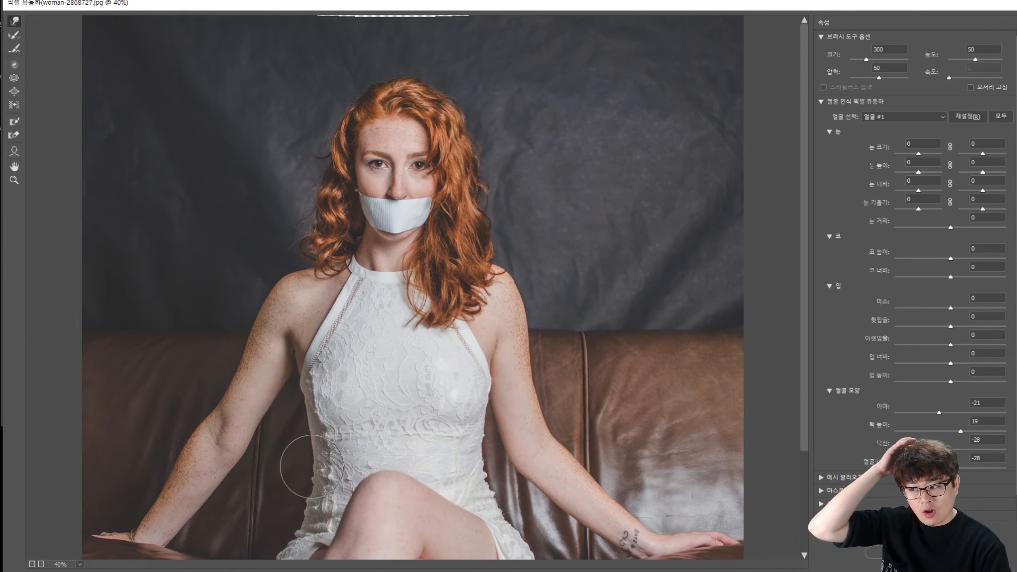
key("bracketright")
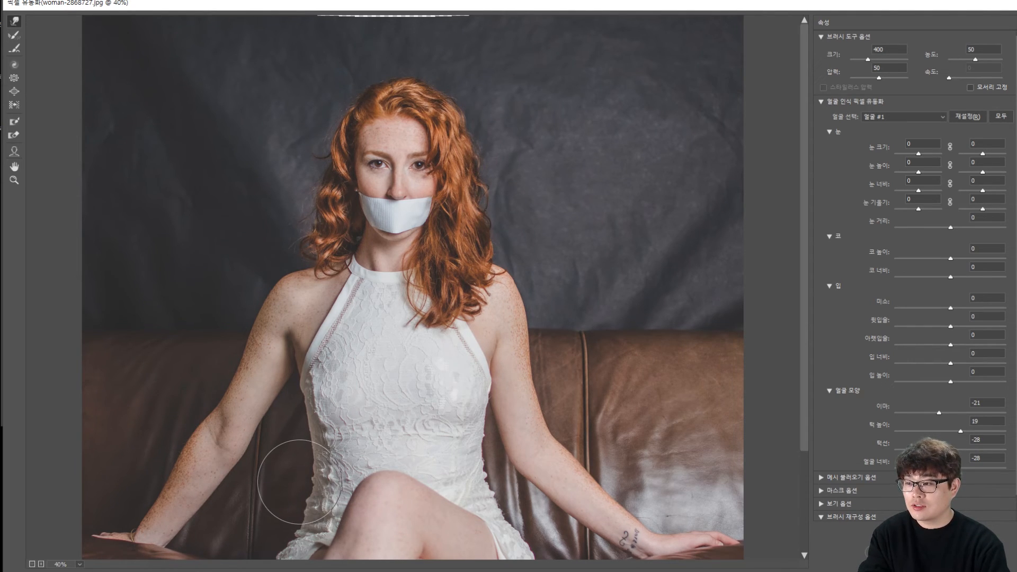
key("bracketright")
key("bracketright")
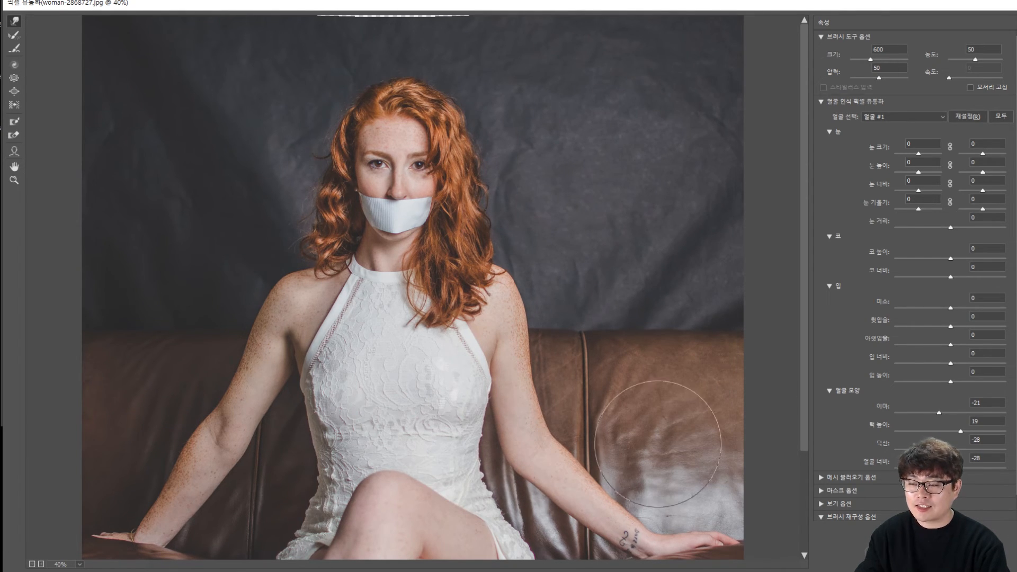
Try to push the dress's waist inward next to the tattooed arm with the 600 Forward Warp brush.
scroll(607, 416, "up", 5)
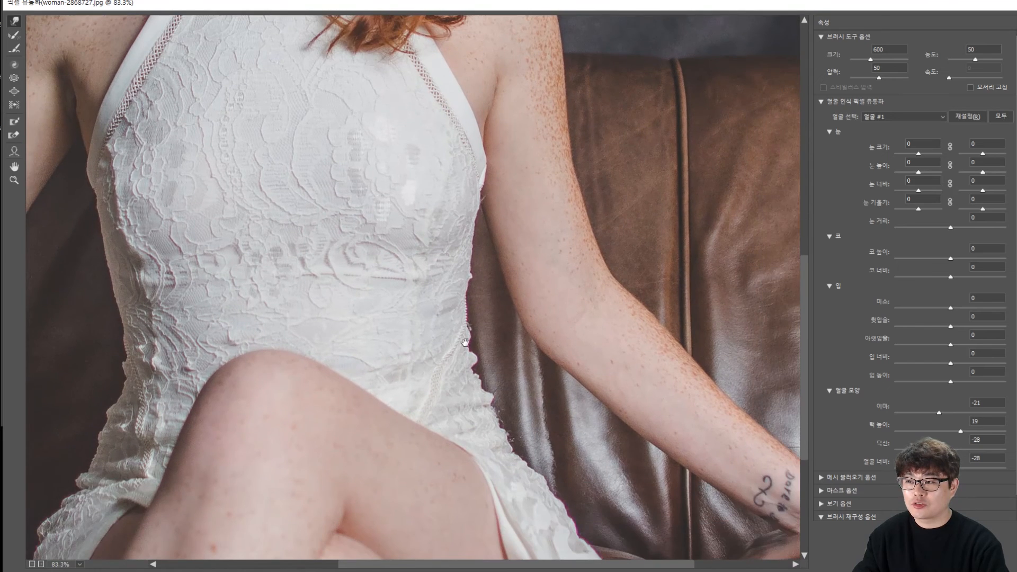
left_click_drag(484, 354, 450, 335)
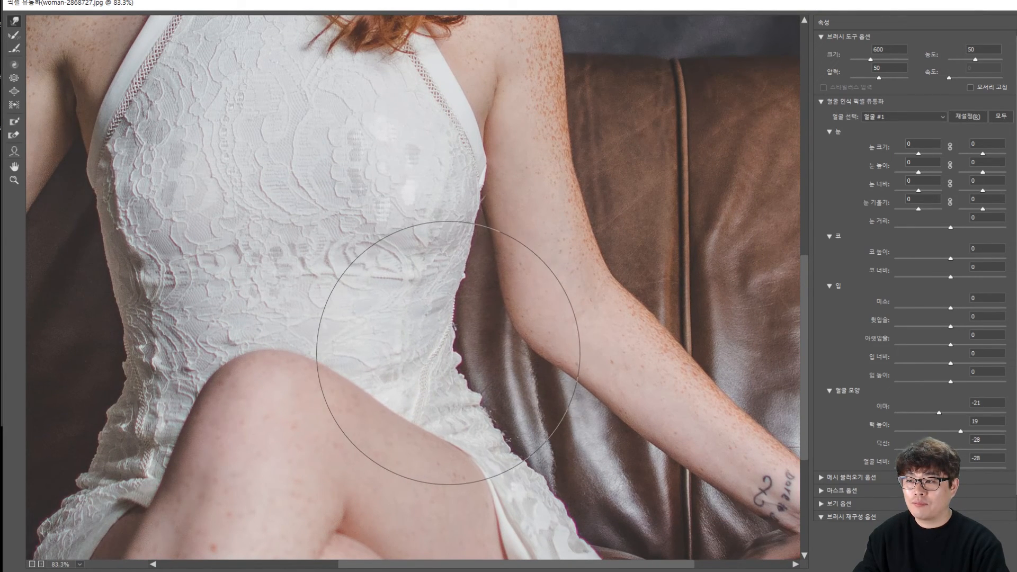
key("ctrl+z")
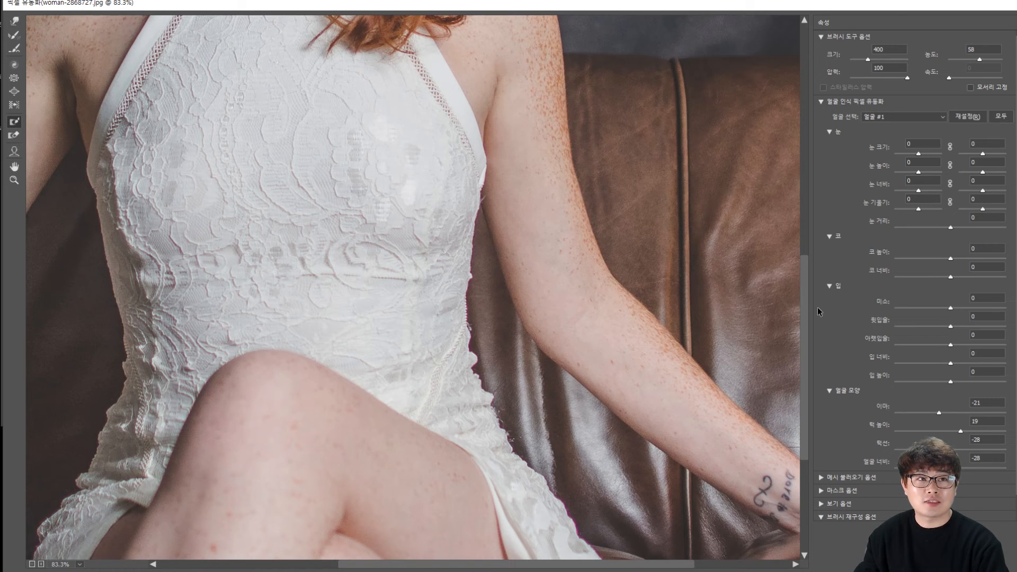
Paint a freeze mask over the tattooed arm from above the elbow to the wrist with a smaller mask brush.
key("bracketleft")
key("bracketleft")
mouse_move(519, 262)
left_mouse_down()
mouse_move(681, 424)
mouse_move(712, 440)
left_mouse_up()
mouse_move(592, 265)
left_mouse_down()
mouse_move(609, 268)
mouse_move(533, 277)
mouse_move(518, 234)
mouse_move(647, 274)
mouse_move(746, 492)
left_mouse_up()
Push the dress's waist slightly inward beside the frozen arm with the Forward Warp brush at size 600.
left_click(11, 21)
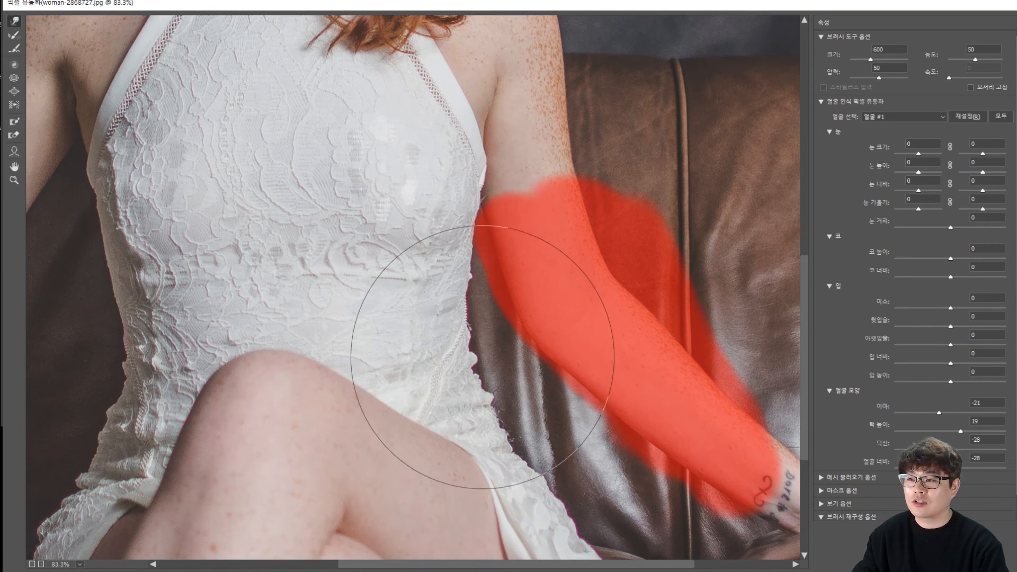
mouse_move(481, 343)
left_mouse_down()
mouse_move(447, 341)
mouse_move(470, 341)
left_mouse_up()
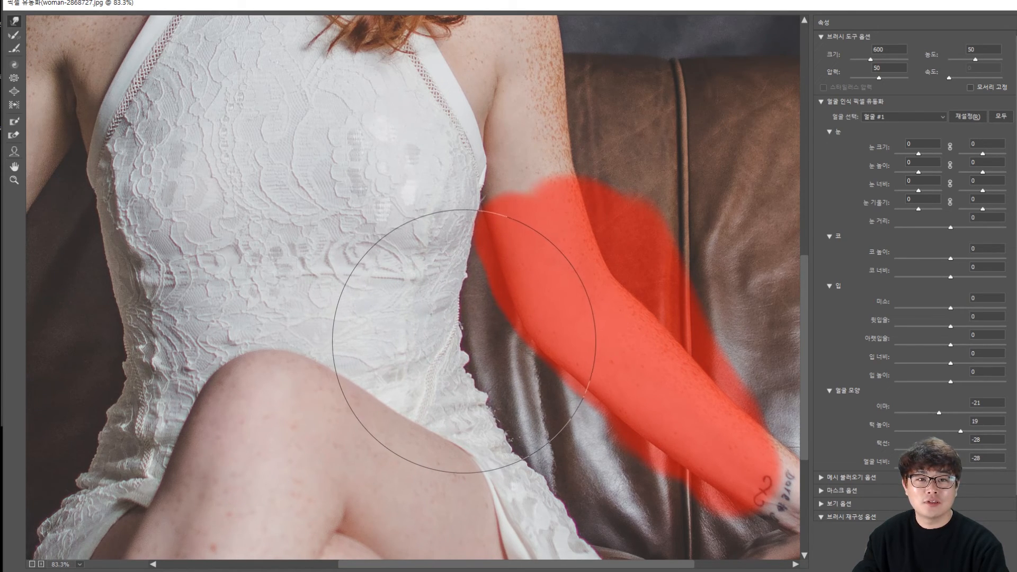
key("ctrl+0")
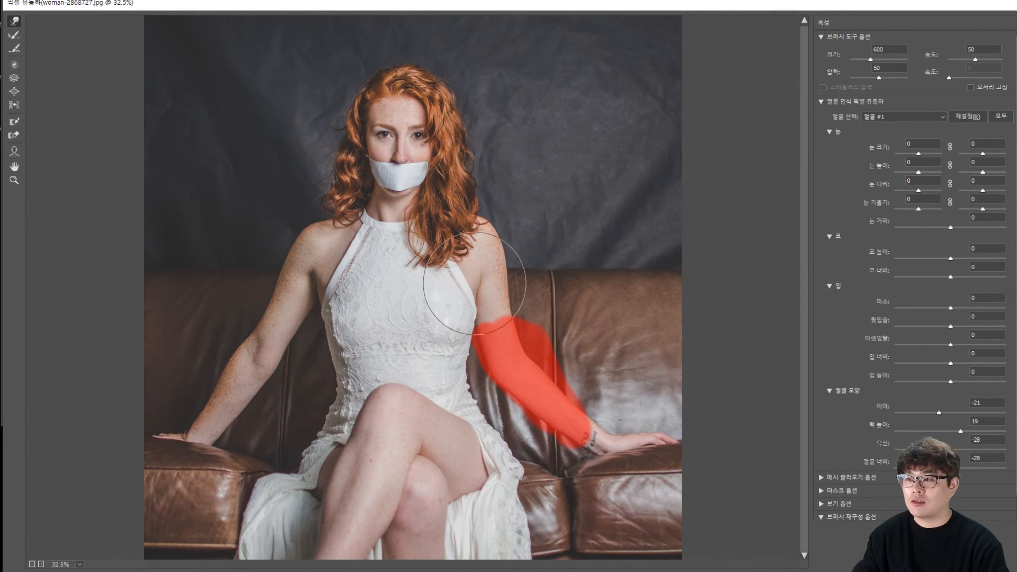
Reduce the Forward Warp brush size to 300 and slim the outline of the unmasked arm.
key("ctrl+plus")
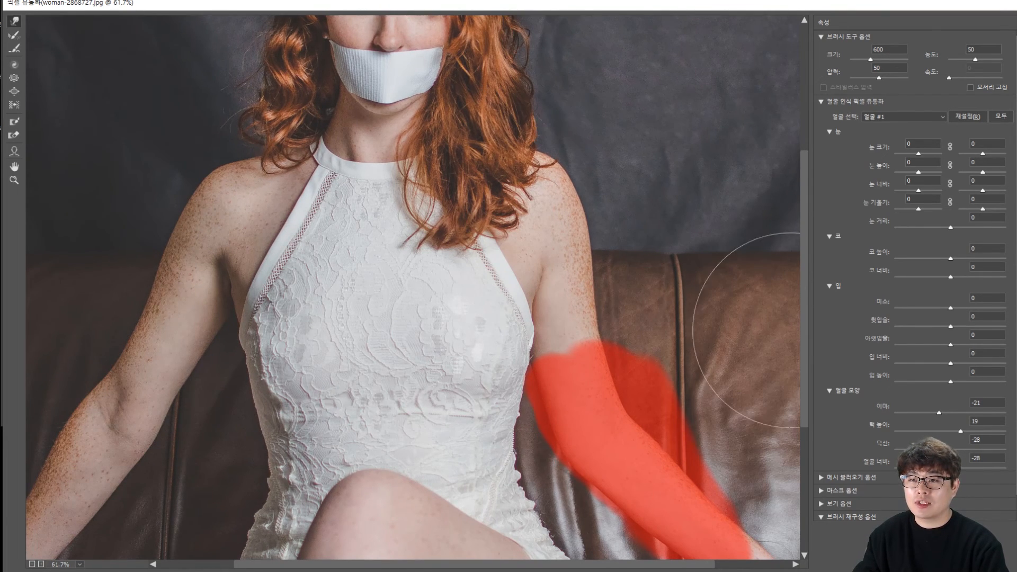
left_click(878, 125)
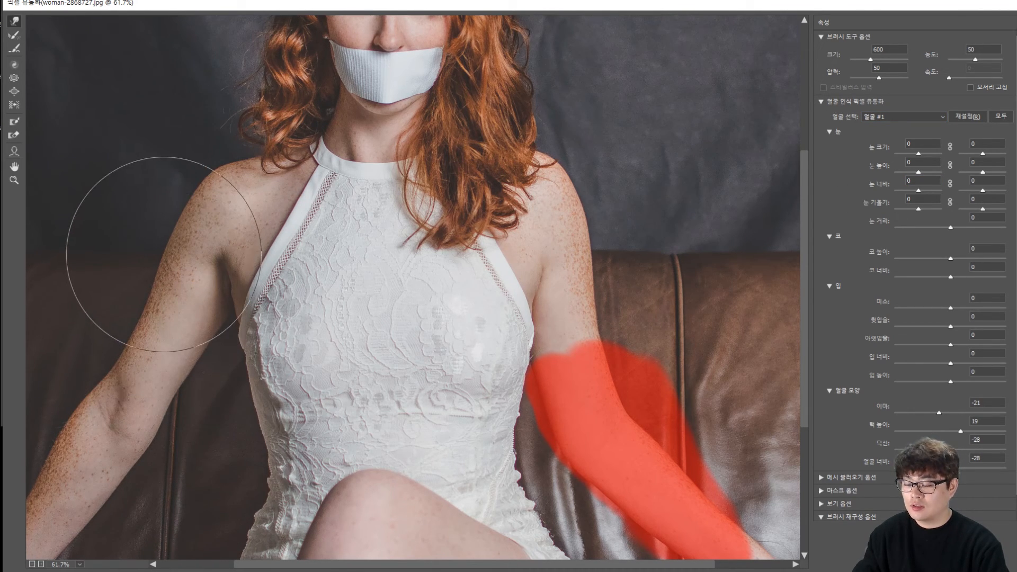
key("bracketleft")
key("bracketleft")
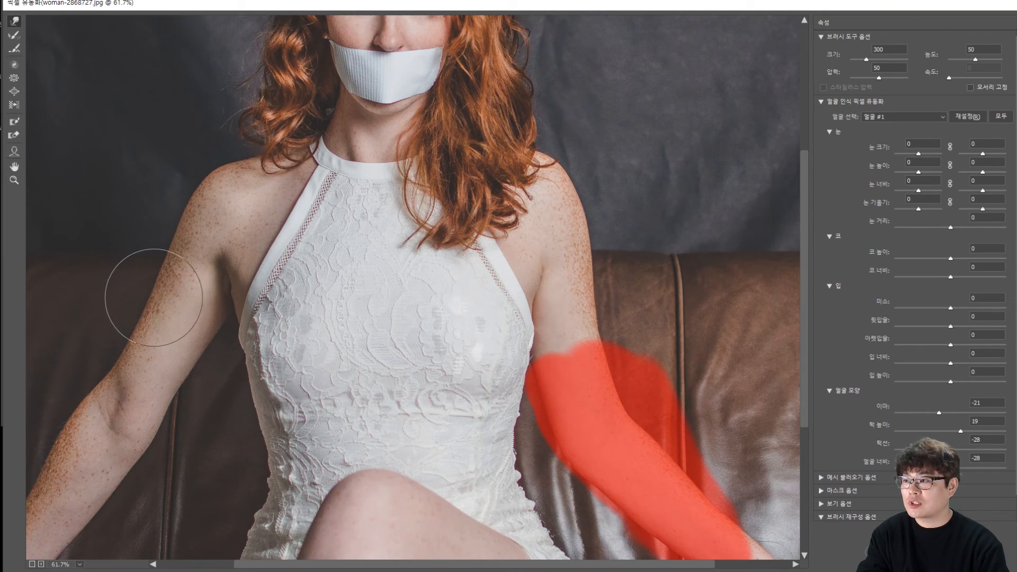
left_click_drag(102, 395, 182, 335)
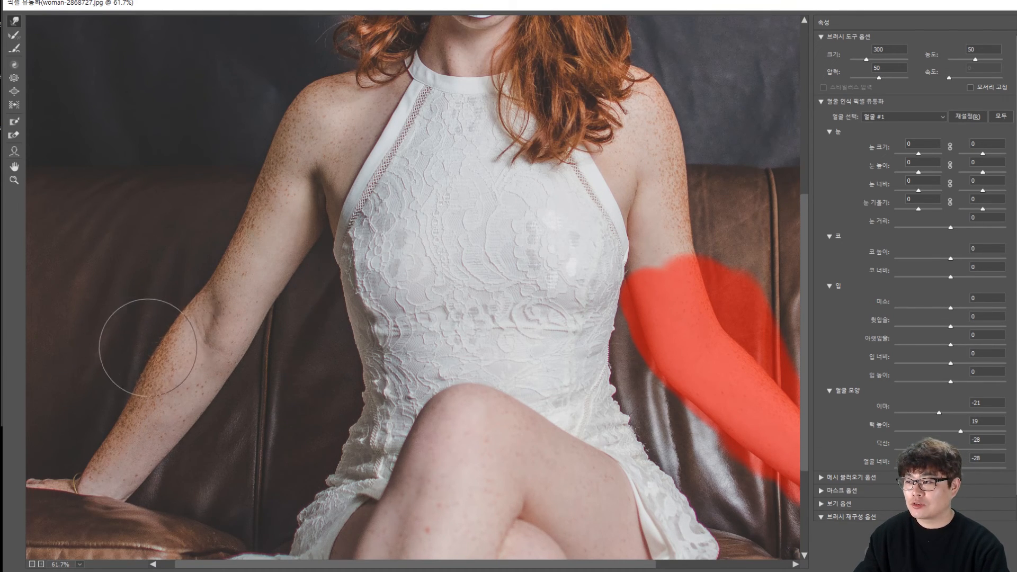
View the whole photo and toggle the preview to compare the slimmed body with the original.
scroll(426, 222, "down", 3)
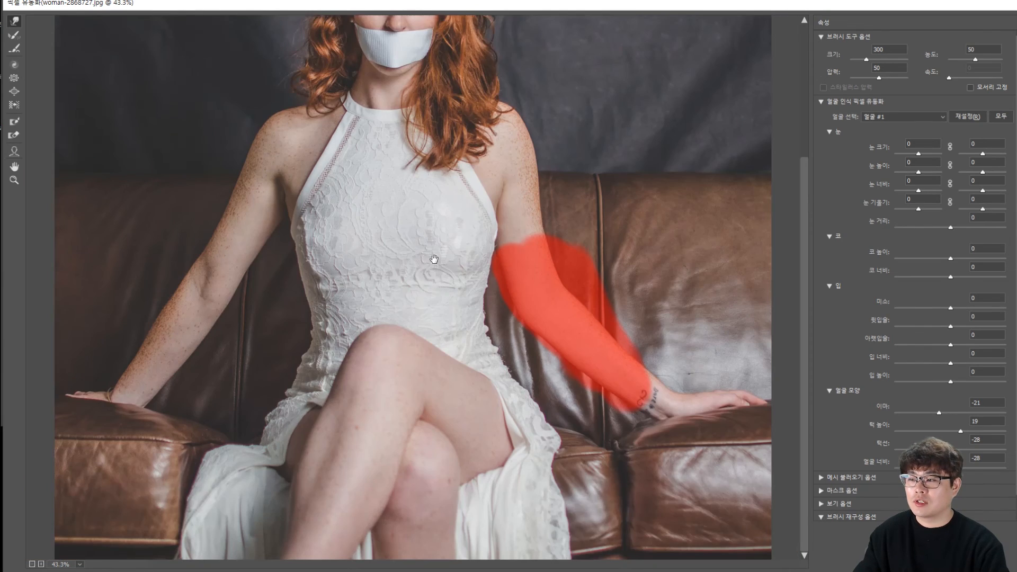
scroll(433, 259, "down", 2)
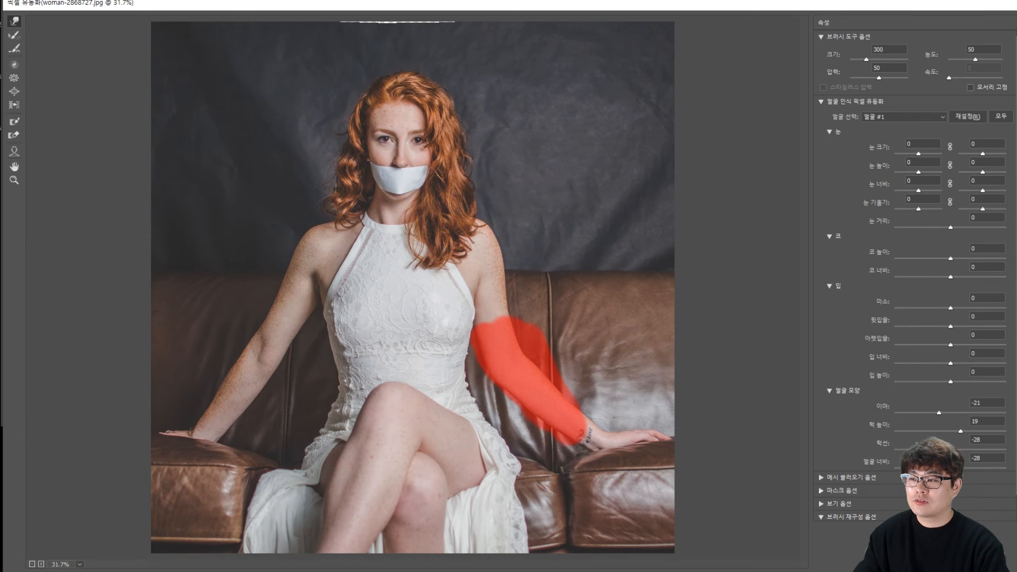
key("p")
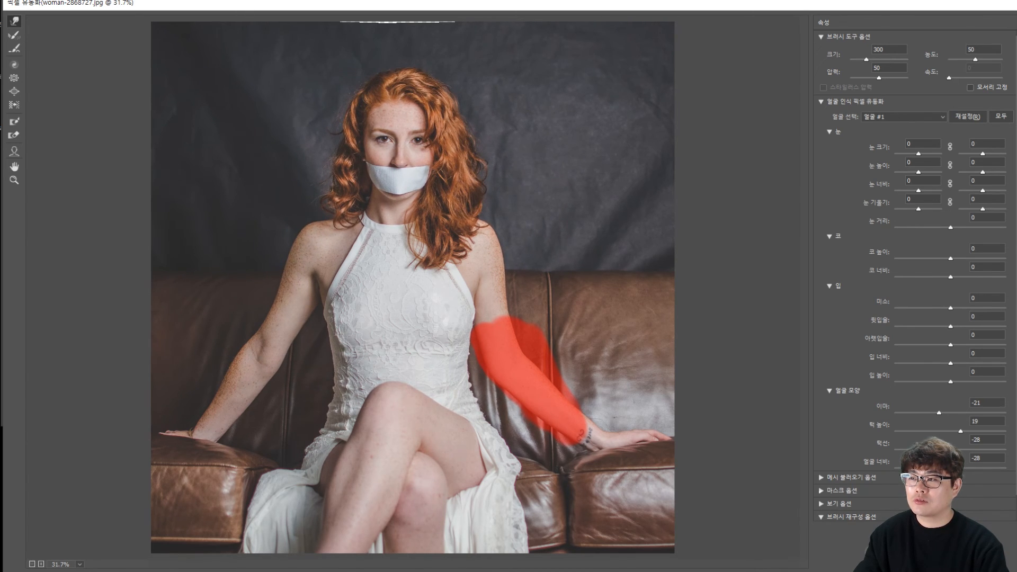
key("p")
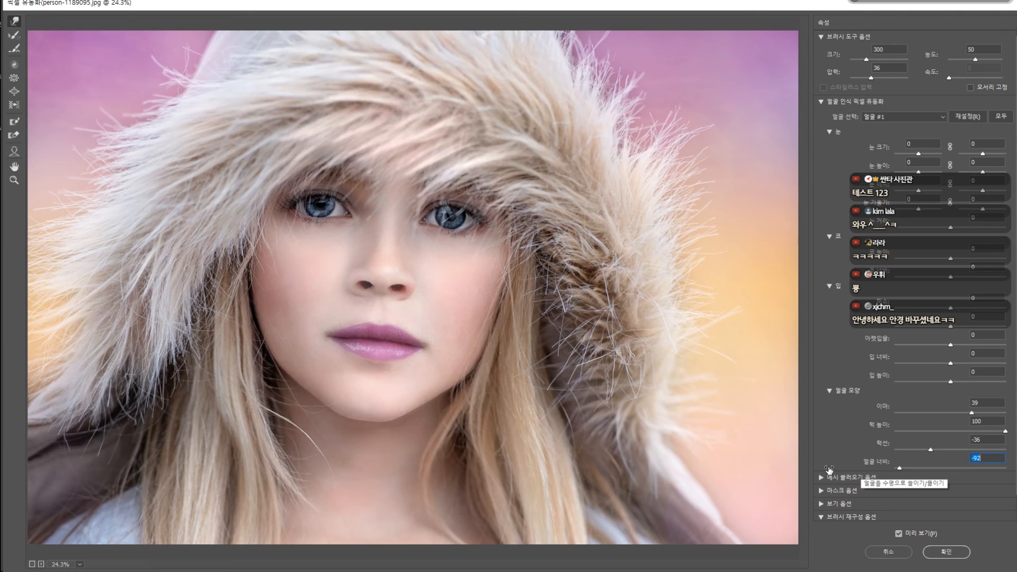
Set the jawline to -12 and the face width to 0 on the fur-hood portrait.
left_click_drag(931, 448, 943, 467)
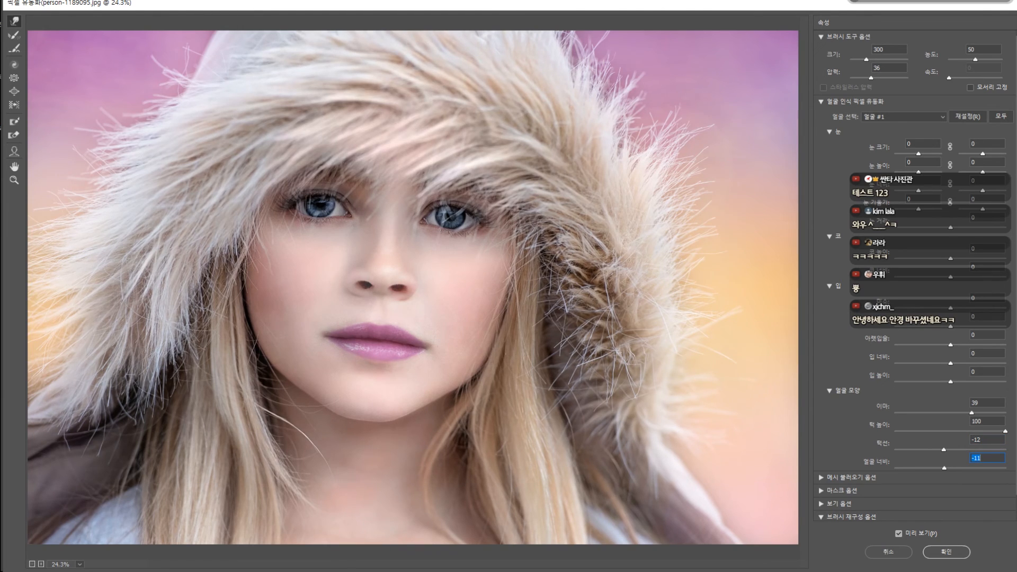
mouse_move(944, 468)
left_mouse_down()
mouse_move(895, 468)
mouse_move(950, 466)
left_mouse_up()
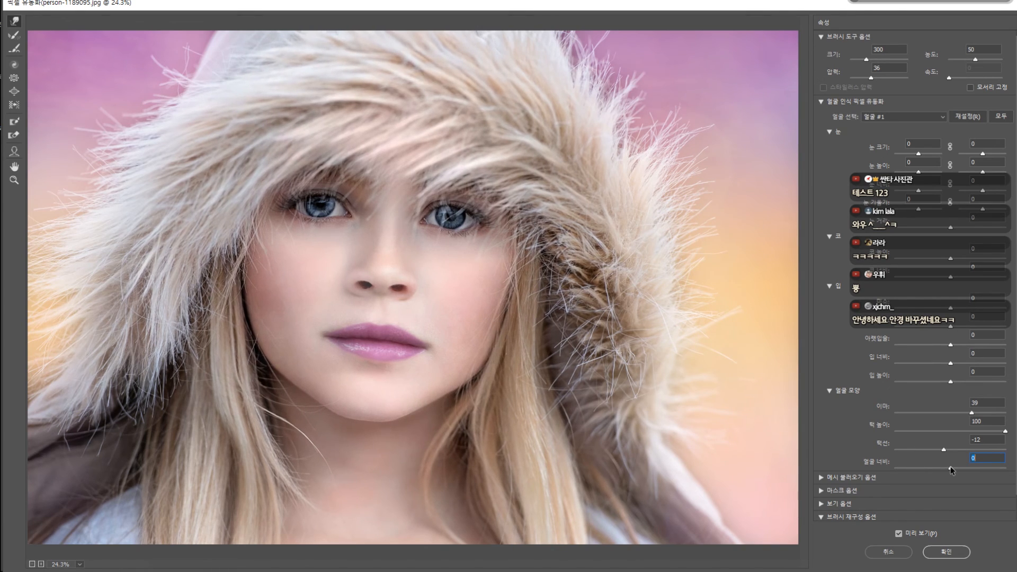
left_click(932, 535)
left_click(932, 535)
Push the face shape to its extremes with face width and jawline at -100 and chin height at 100.
left_click_drag(951, 467, 895, 468)
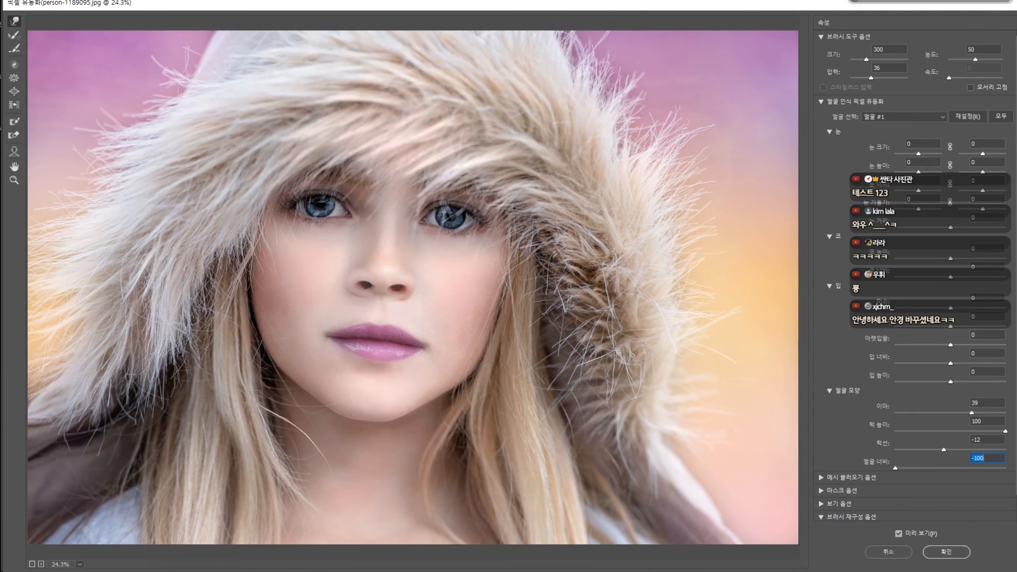
left_click(945, 551)
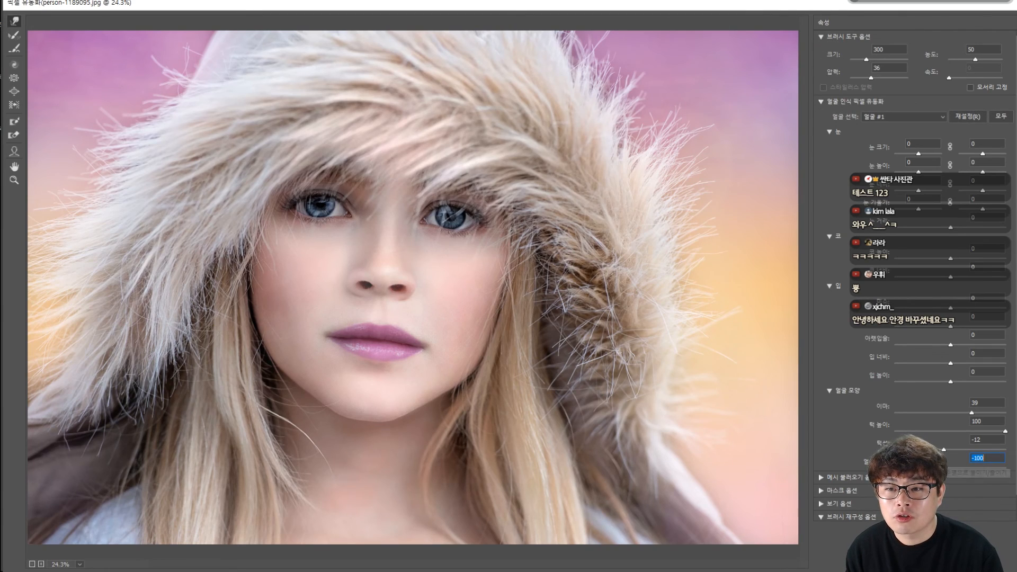
left_click_drag(945, 448, 896, 449)
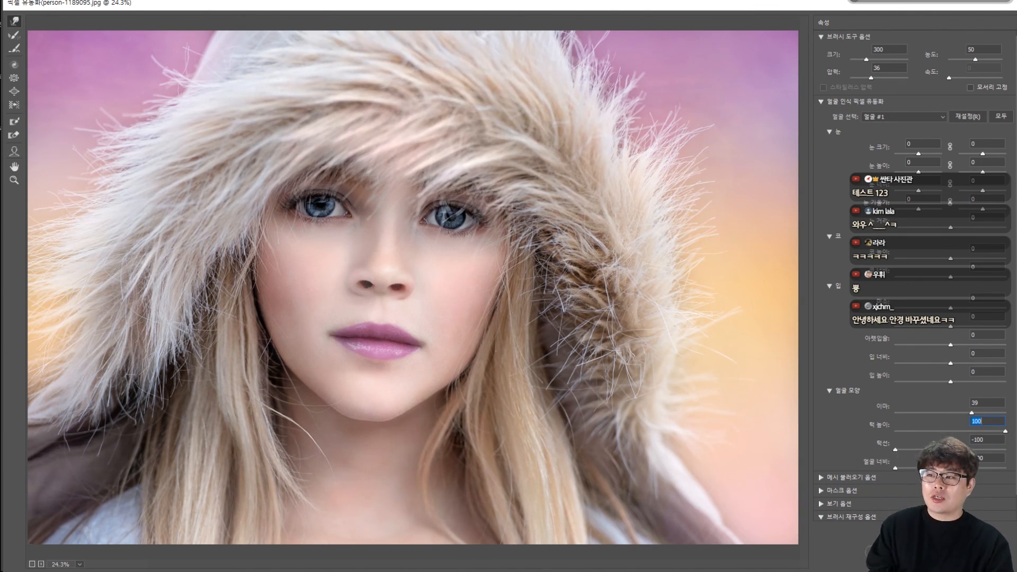
mouse_move(1005, 431)
left_mouse_down()
mouse_move(961, 431)
mouse_move(1006, 431)
left_mouse_up()
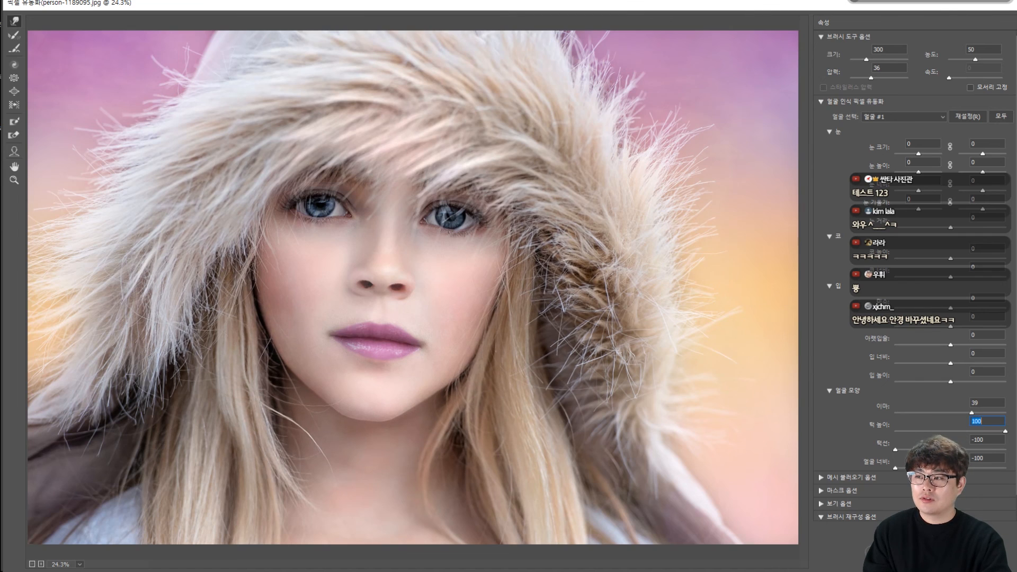
Toggle the preview repeatedly to compare the extreme face shape with the original fur-hood portrait.
key("p")
key("p")
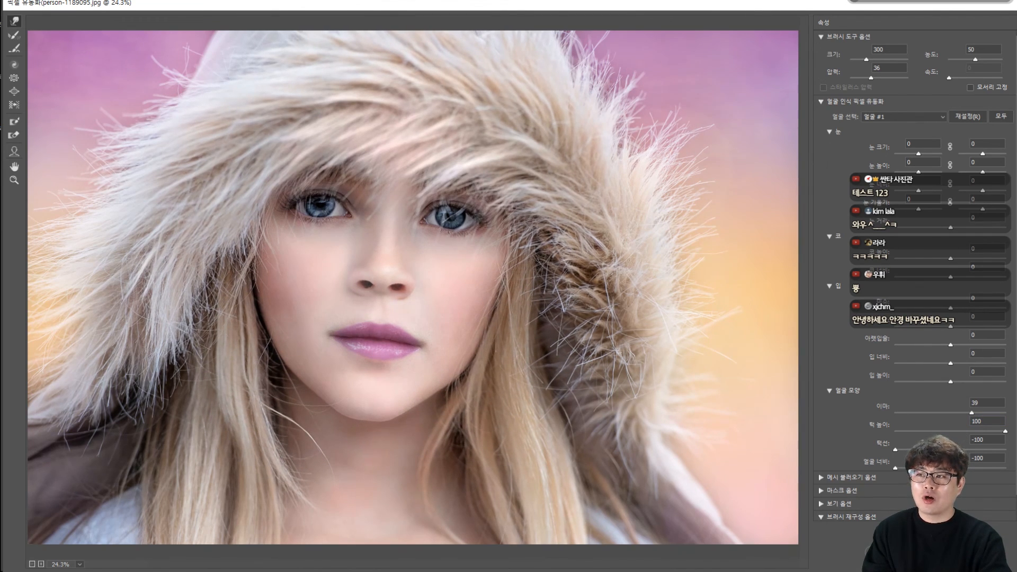
key("p")
key("p")
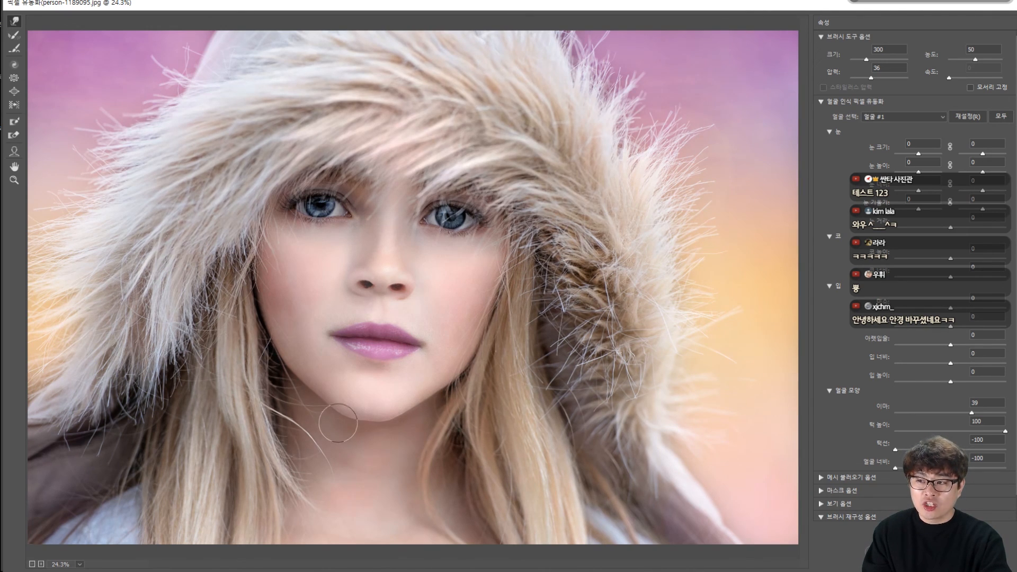
Moderate the face shape by setting face width to -67, jawline to -37, chin height to 52 and forehead to -1.
mouse_move(895, 468)
left_mouse_down()
mouse_move(938, 468)
mouse_move(945, 450)
left_mouse_up()
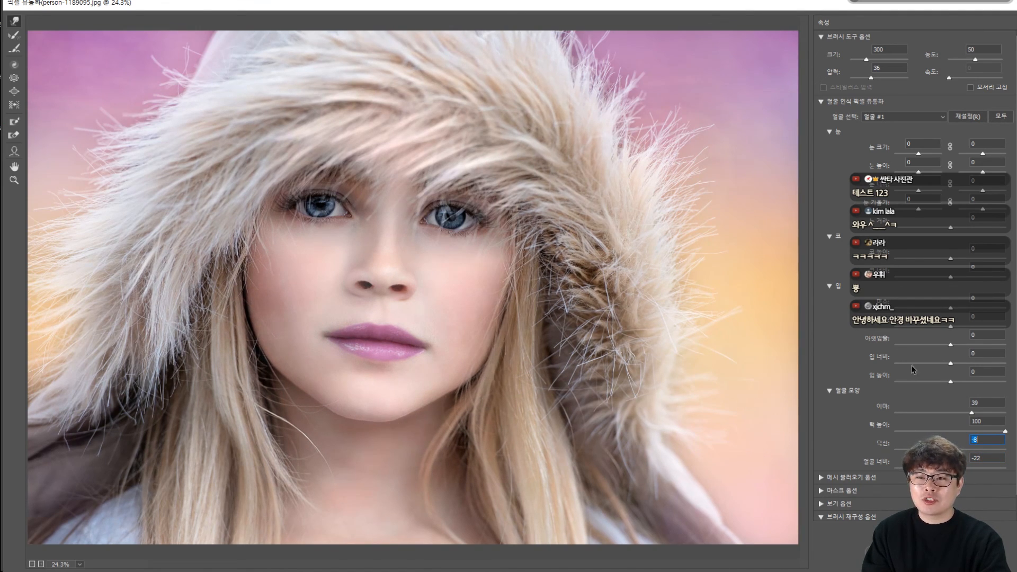
left_click_drag(937, 467, 913, 468)
left_click(950, 431)
left_click(949, 412)
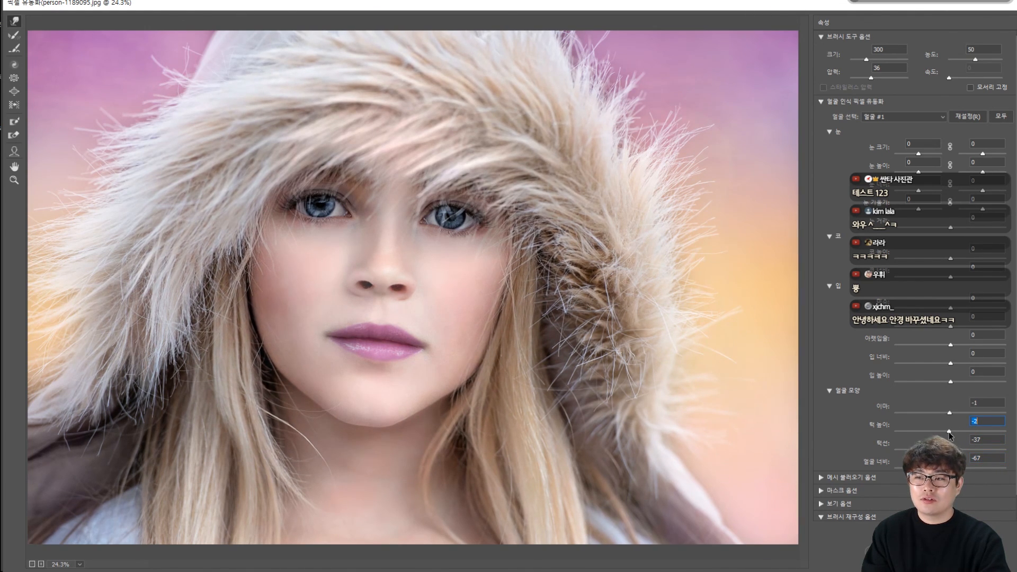
left_click_drag(975, 431, 977, 432)
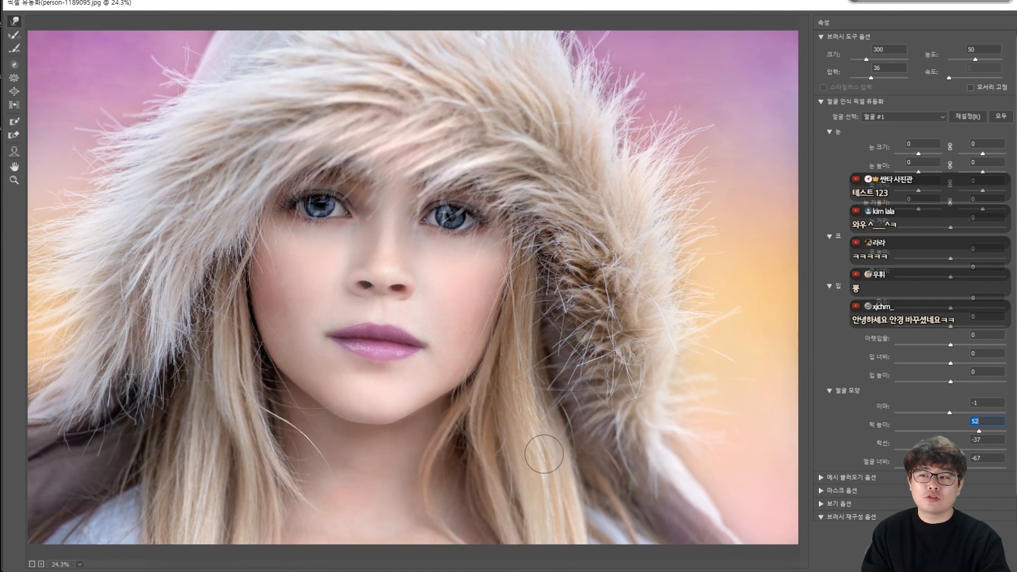
Enlarge the Forward Warp brush to 2900 and nudge both cheekbone sides of the fur-hood portrait slightly inward.
key("bracketright")
key("bracketright")
key("bracketright")
key("bracketright")
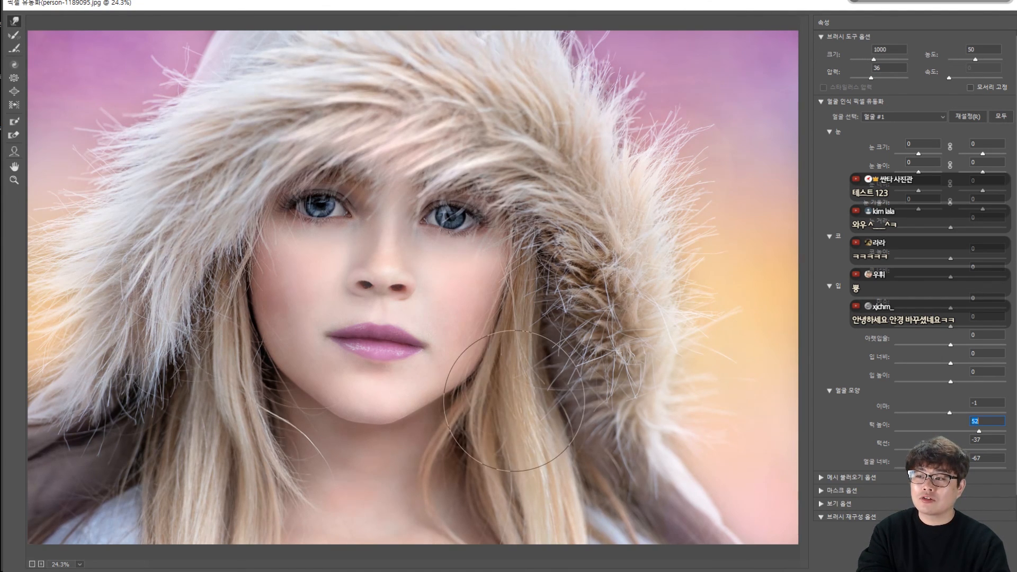
key("bracketright")
key("bracketright")
key("bracketright")
key("bracketright")
key("bracketright")
key("bracketright")
key("bracketright")
key("bracketright")
key("bracketright")
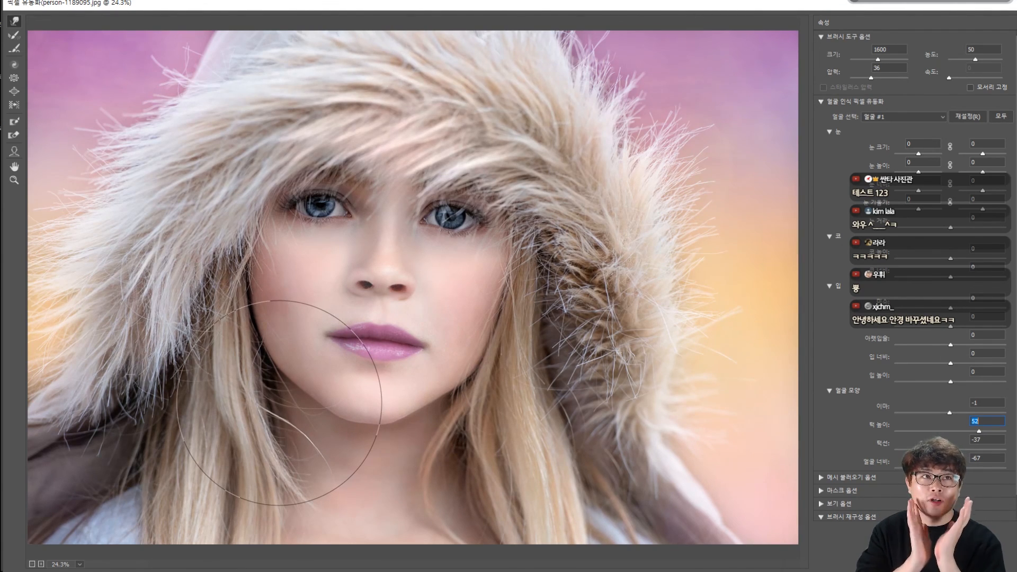
key("bracketleft")
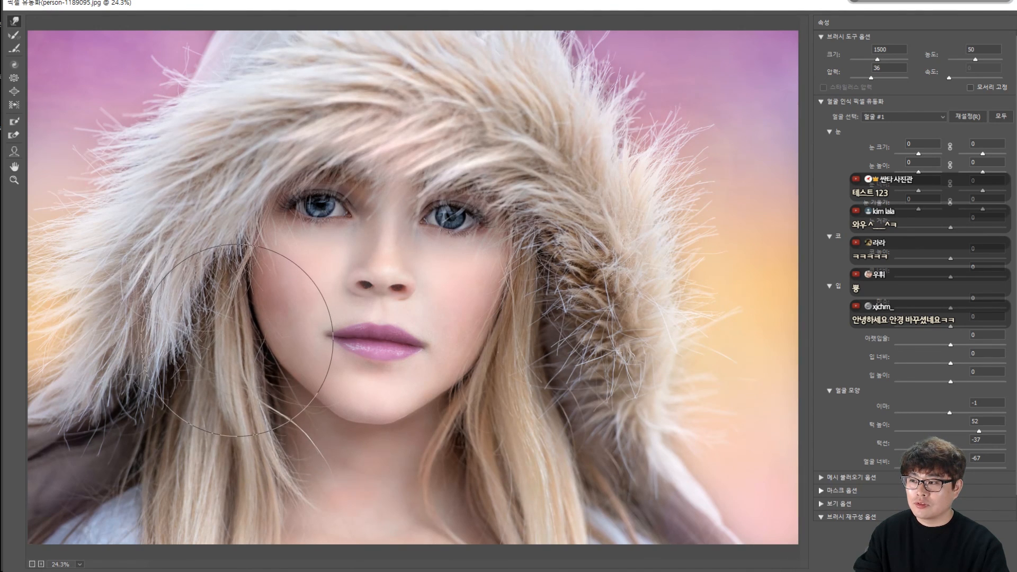
scroll(503, 282, "down", 3)
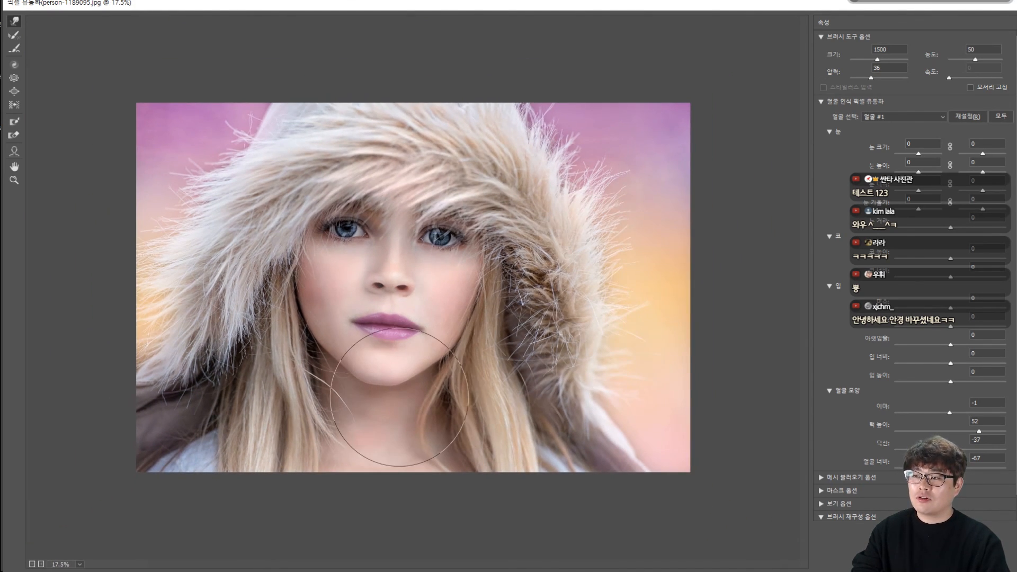
key("bracketright")
key("bracketright")
key("bracketright")
key("bracketright")
key("bracketright")
key("bracketright")
key("bracketright")
key("bracketright")
key("bracketright")
key("bracketright")
key("bracketright")
key("bracketright")
key("bracketright")
key("bracketright")
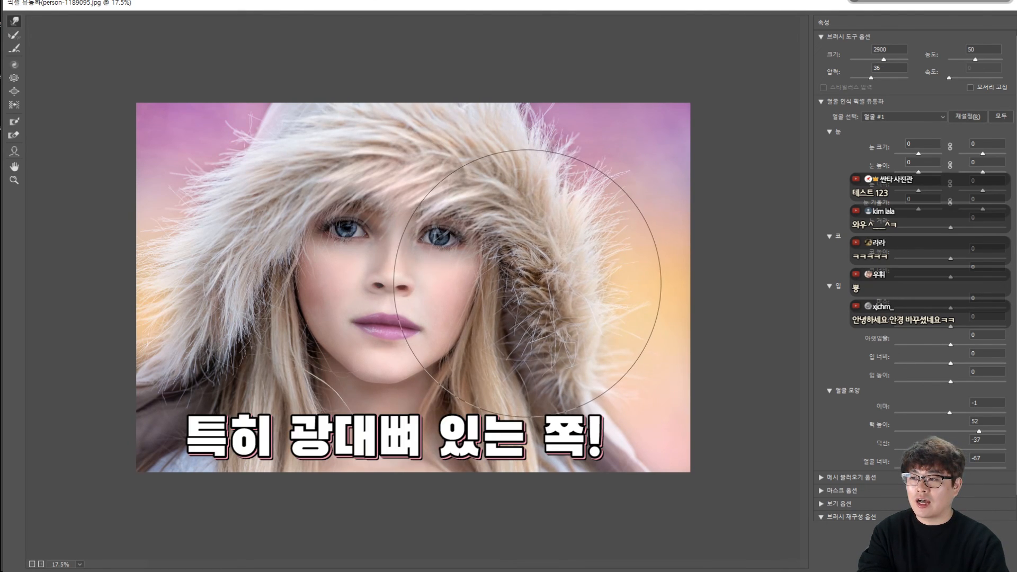
left_click_drag(524, 305, 518, 305)
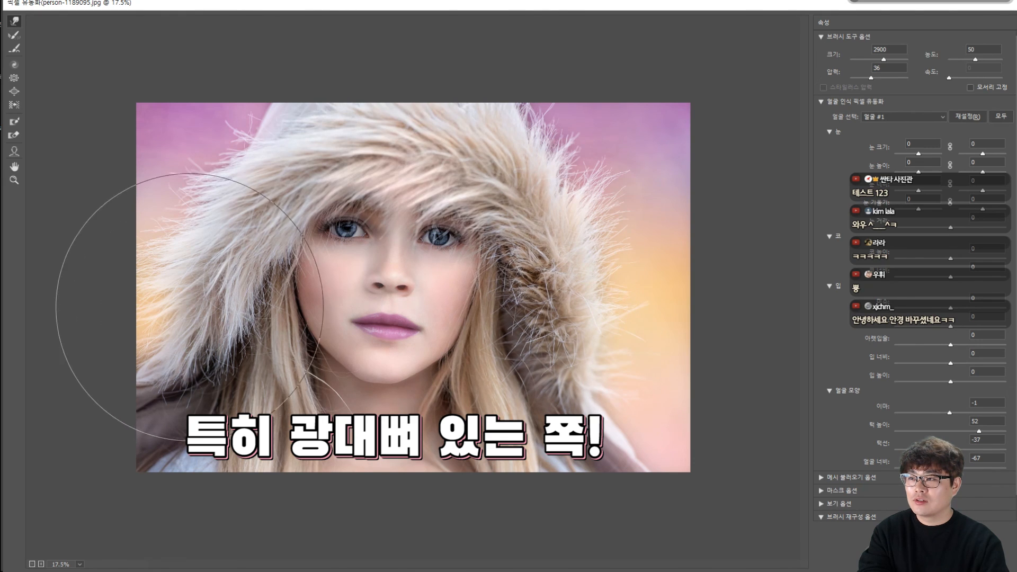
left_click_drag(245, 292, 258, 286)
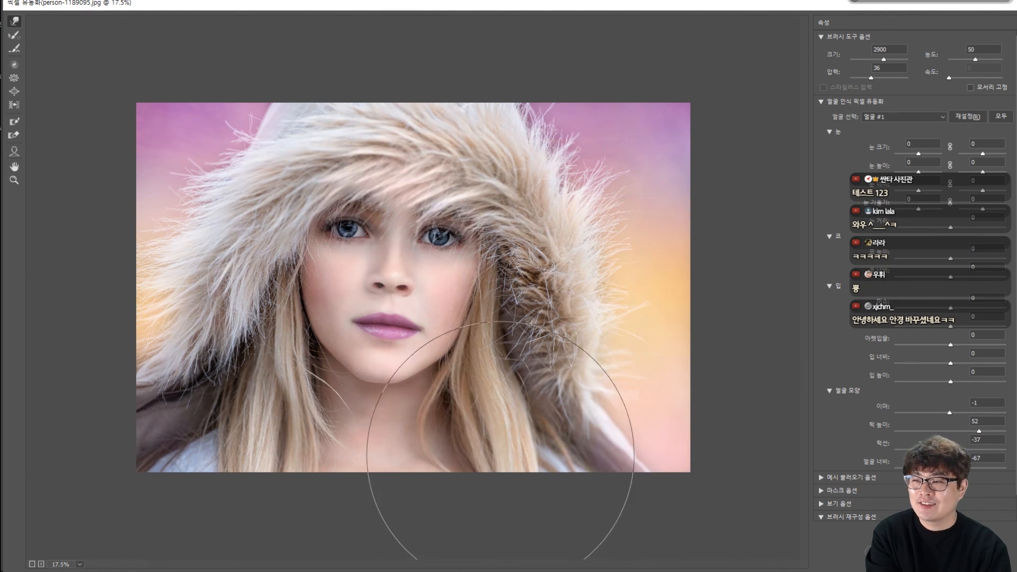
Set the Forward Warp brush size to 2500 and push the right side of the fur hood inward toward the face.
key("bracketleft")
key("bracketleft")
key("bracketleft")
key("bracketleft")
key("bracketleft")
key("bracketleft")
key("bracketleft")
key("bracketleft")
key("bracketleft")
key("bracketleft")
key("bracketleft")
key("bracketleft")
key("bracketleft")
key("bracketleft")
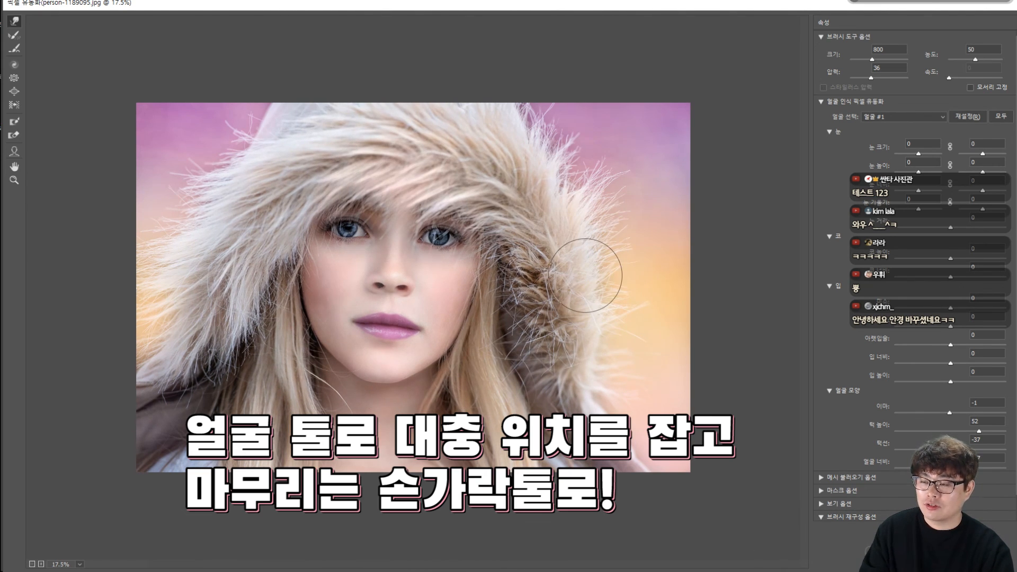
key("bracketright")
key("bracketright")
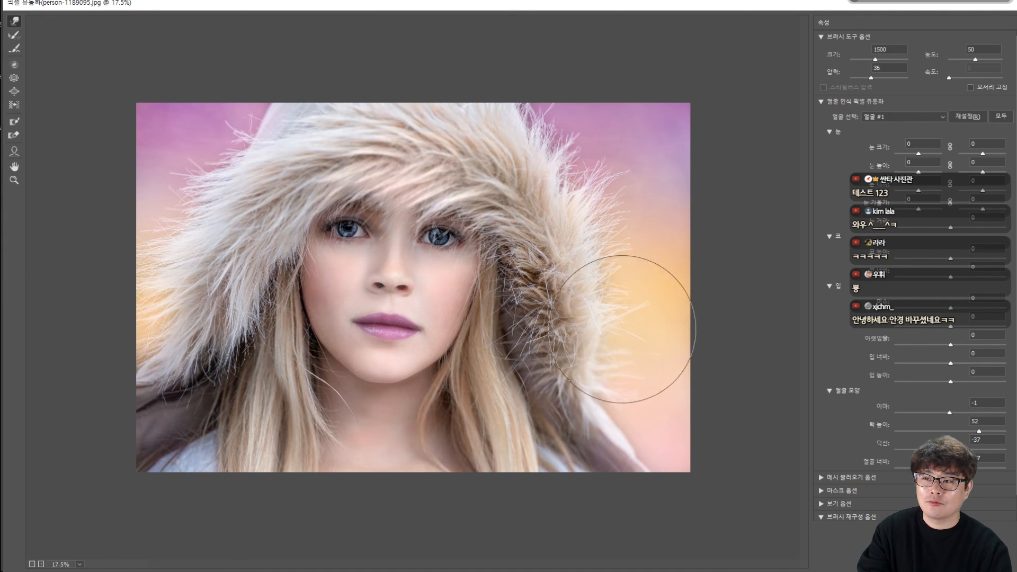
key("bracketright")
key("bracketright")
key("bracketright")
key("bracketright")
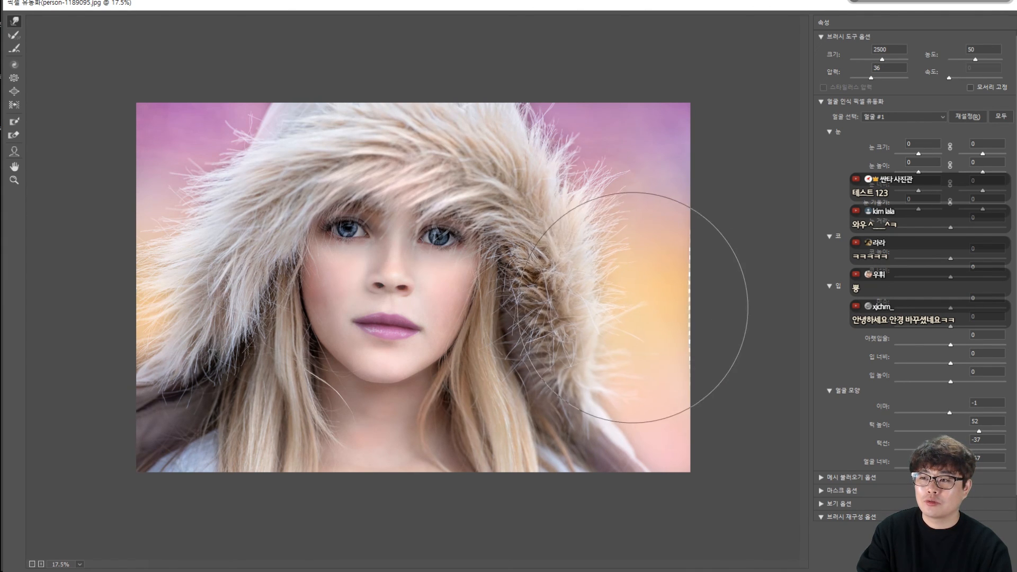
left_click_drag(639, 309, 607, 308)
left_click_drag(634, 228, 602, 229)
left_click_drag(623, 165, 604, 154)
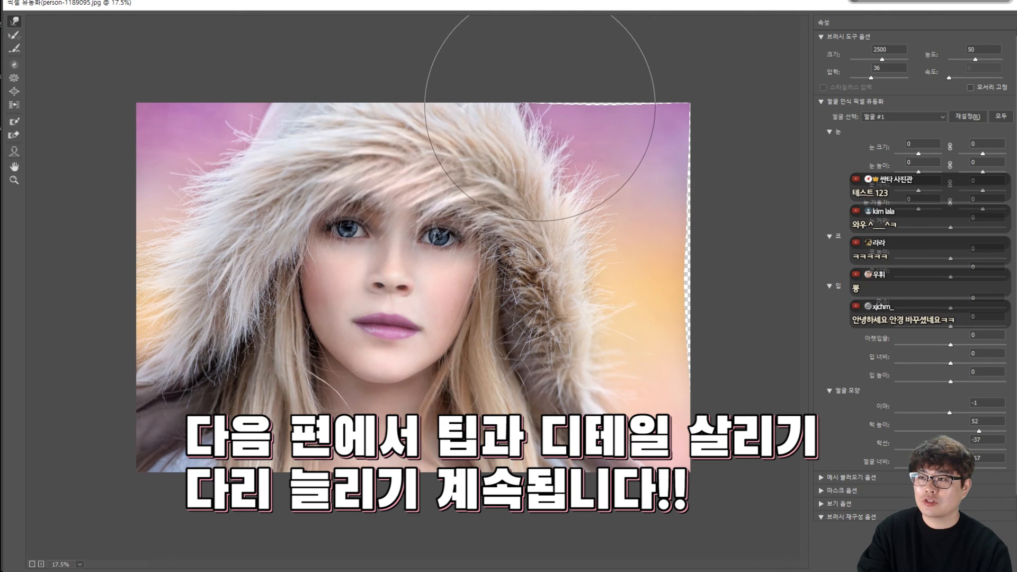
Push the top of the fur hood down toward the face with short Forward Warp strokes from right to left.
left_click_drag(540, 108, 527, 138)
left_click_drag(404, 128, 404, 143)
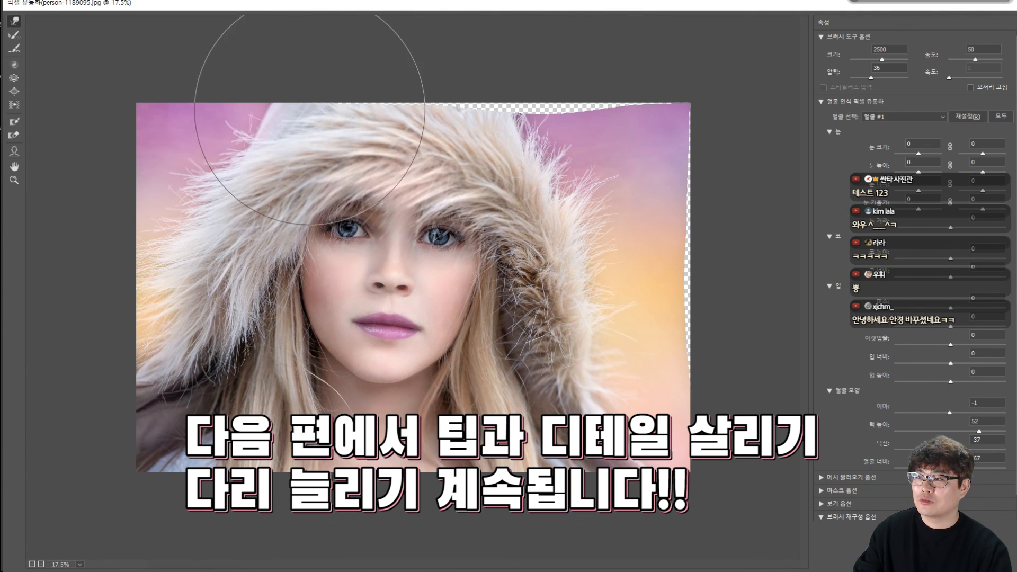
left_click_drag(311, 129, 318, 142)
left_click_drag(268, 130, 276, 138)
Push the left side of the fur hood inward with Forward Warp strokes from its upper corner down to mouth level.
left_click_drag(208, 176, 222, 180)
left_click_drag(186, 230, 196, 237)
left_click_drag(179, 272, 194, 276)
left_click_drag(181, 309, 197, 312)
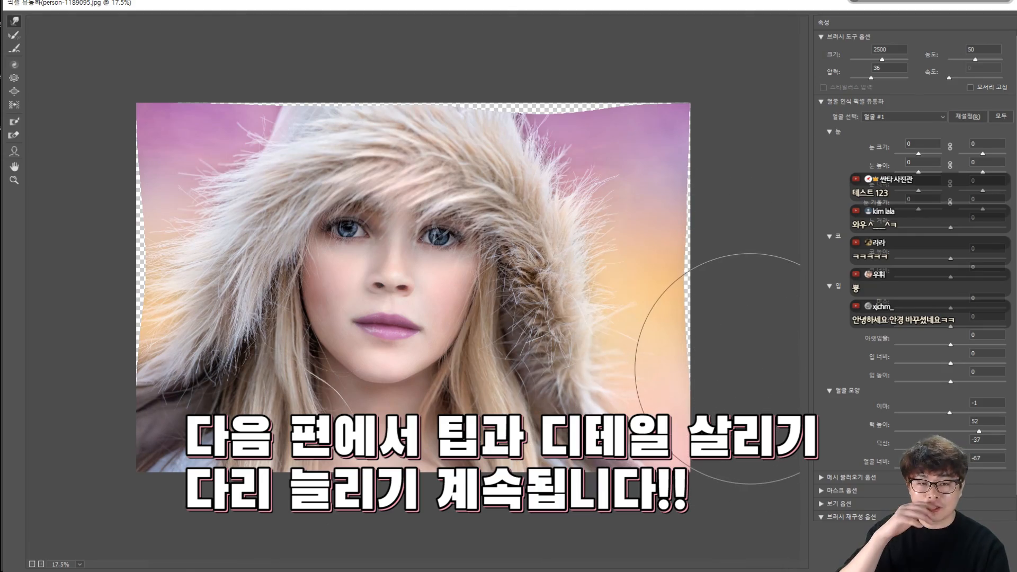